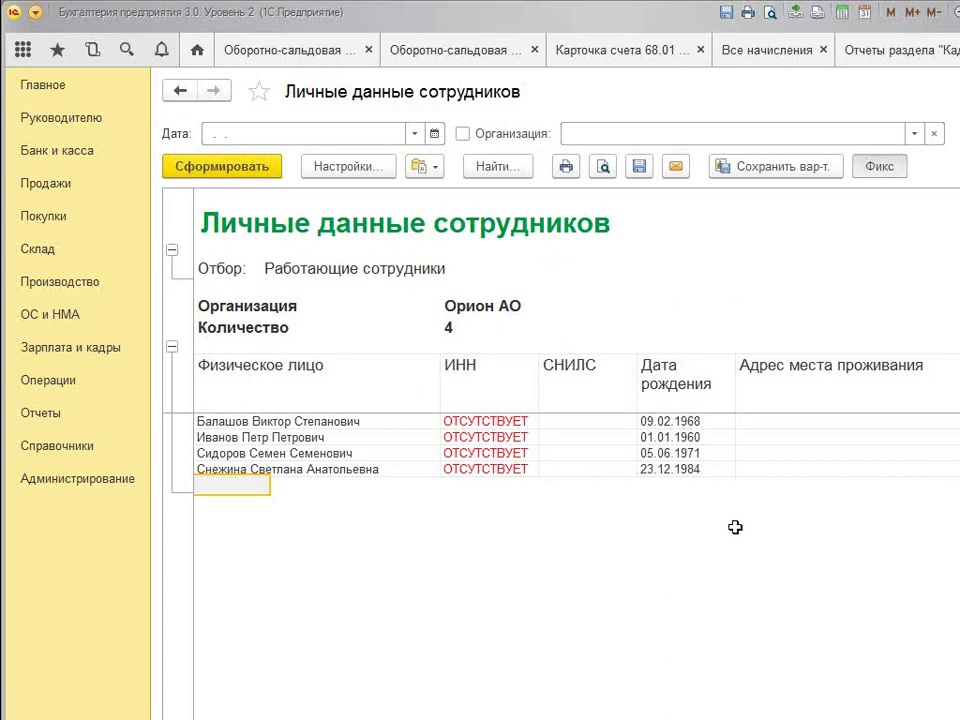
Close the Личные данные сотрудников report and save its changed variant as "Личные данные сотрудников - копия"
{"action": "key", "text": "Escape"}
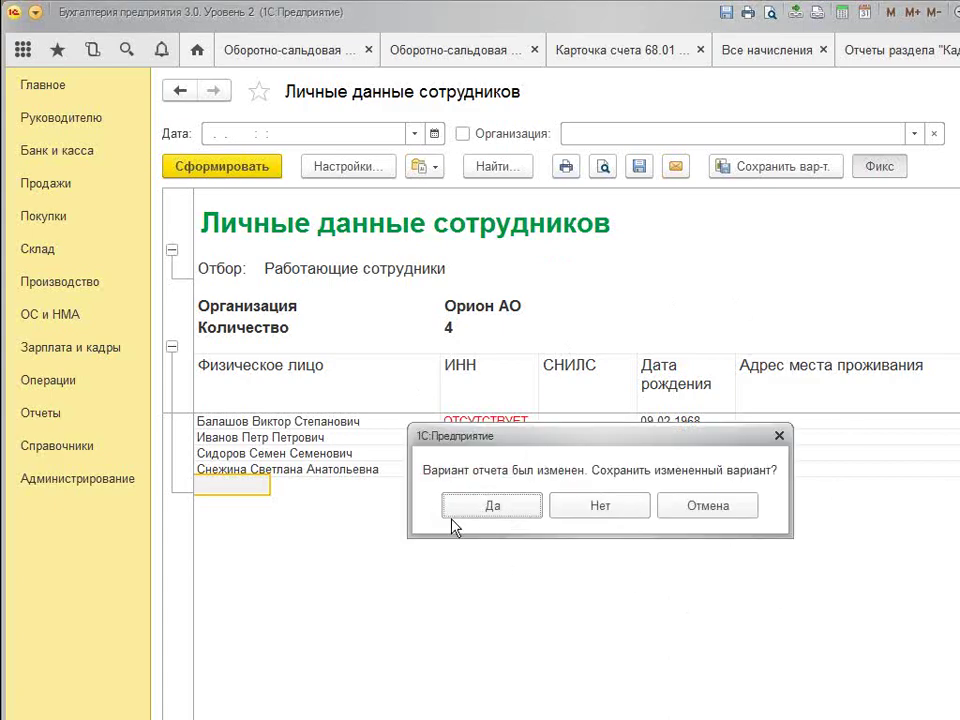
{"action": "left_click", "coordinate": [489, 507]}
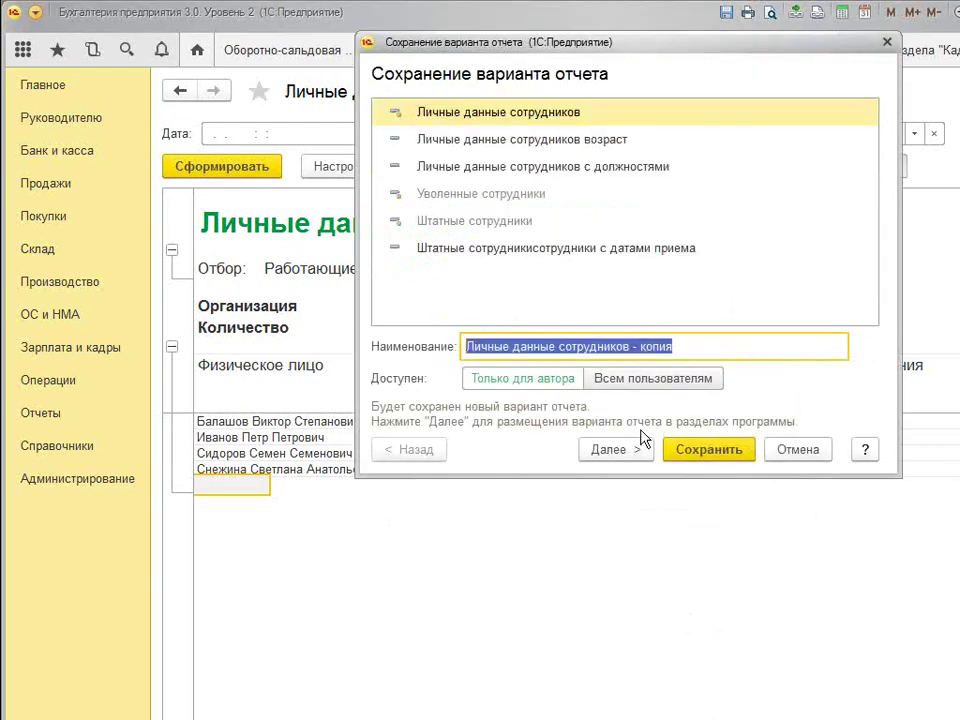
{"action": "left_click", "coordinate": [714, 452]}
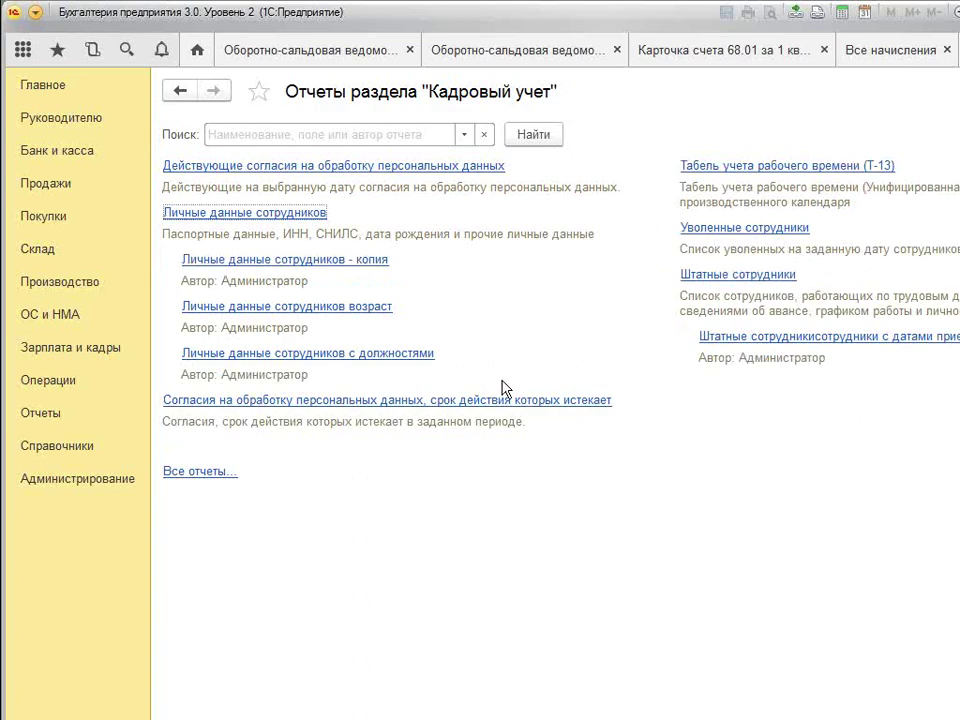
Close all the open reports and lists, leaving only the start page
{"action": "key", "text": "ctrl+Tab"}
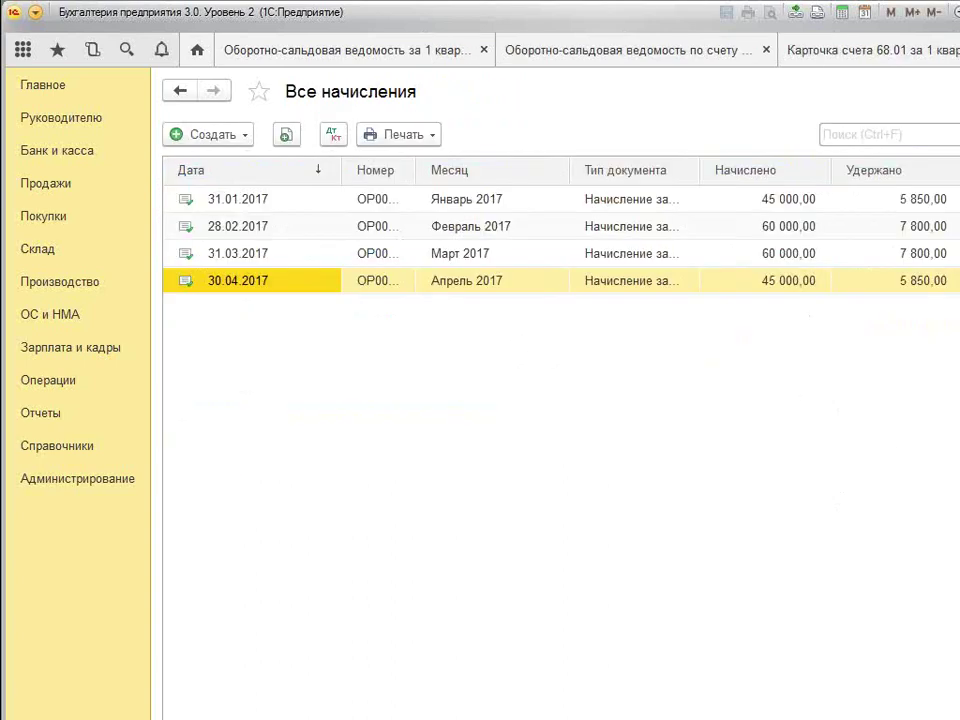
{"action": "key", "text": "ctrl+Tab"}
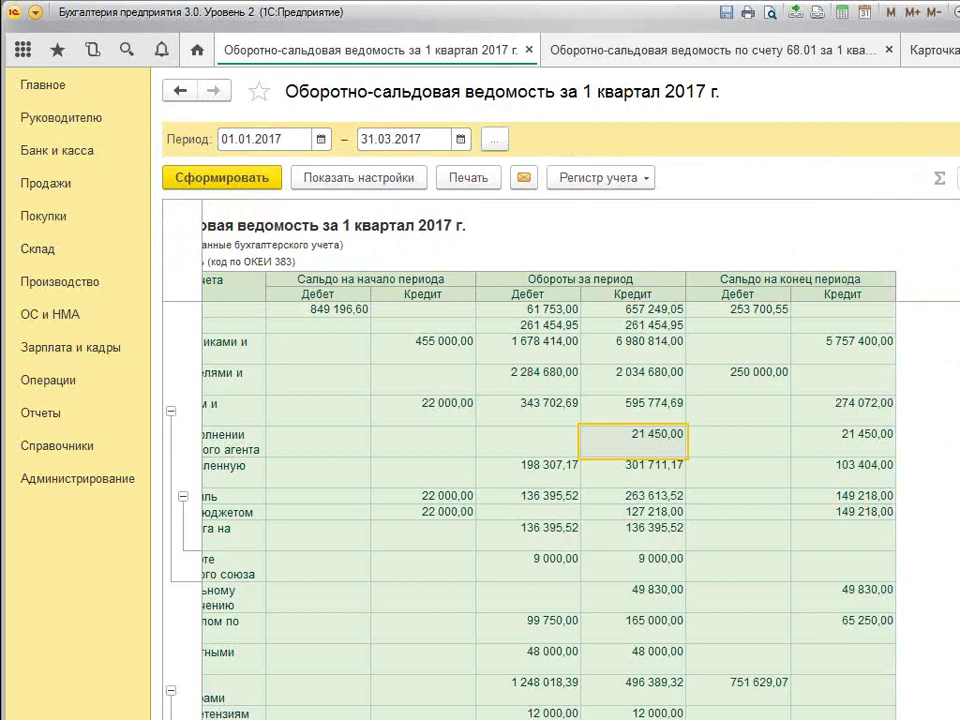
{"action": "key", "text": "ctrl+Tab"}
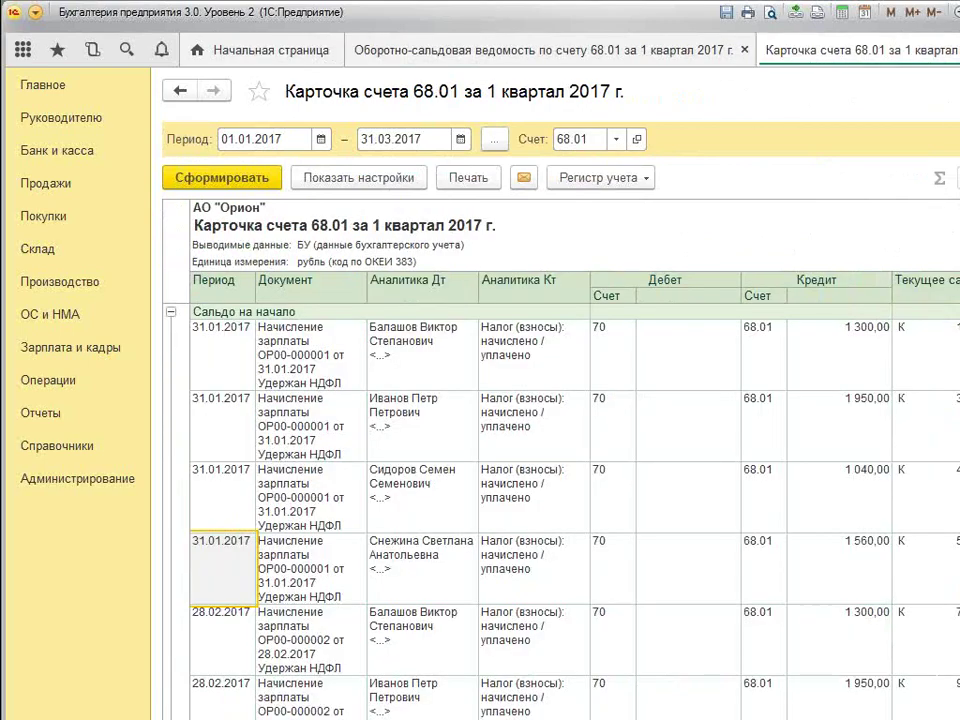
{"action": "key", "text": "ctrl+F4"}
{"action": "left_click", "coordinate": [746, 49]}
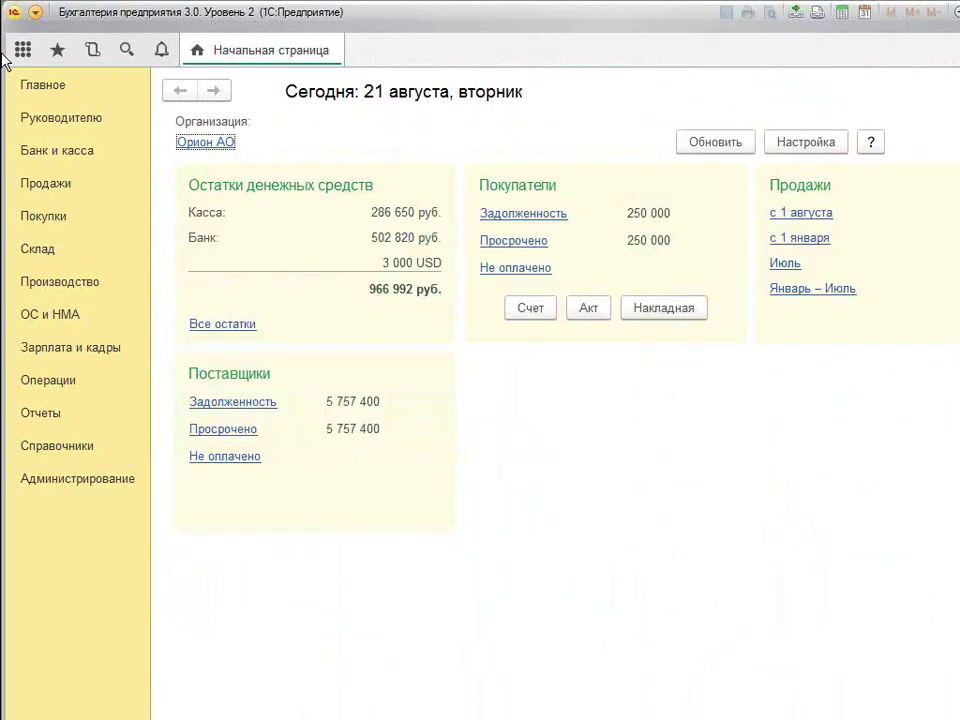
Generate the Оборотно-сальдовая ведомость report for 01.01.2017 to 31.03.2017
{"action": "left_click", "coordinate": [42, 413]}
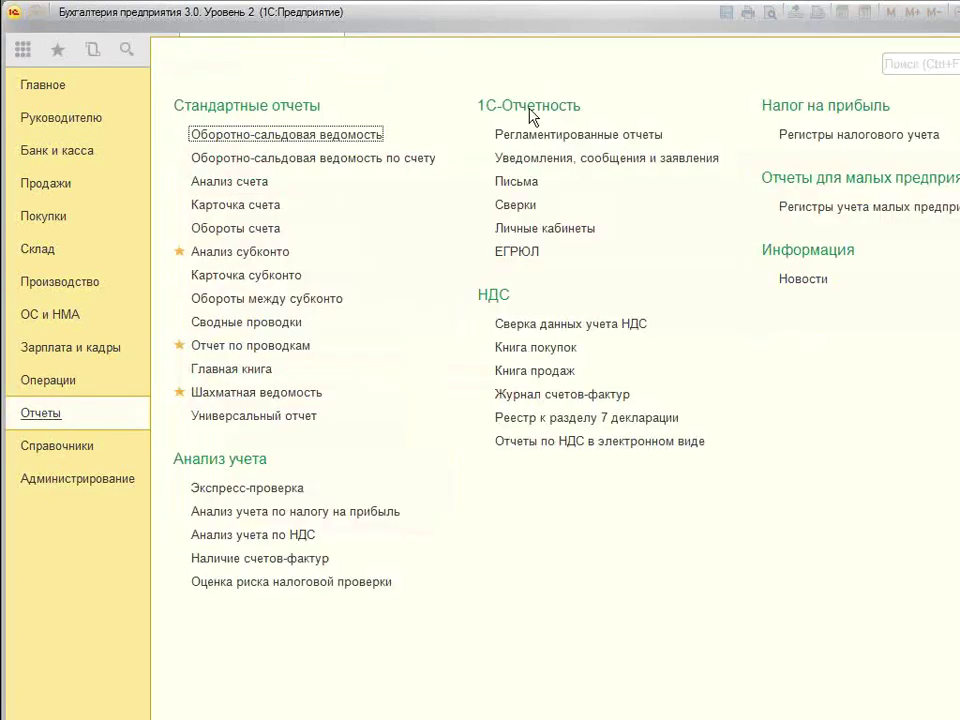
{"action": "left_click", "coordinate": [300, 136]}
{"action": "left_click", "coordinate": [185, 178]}
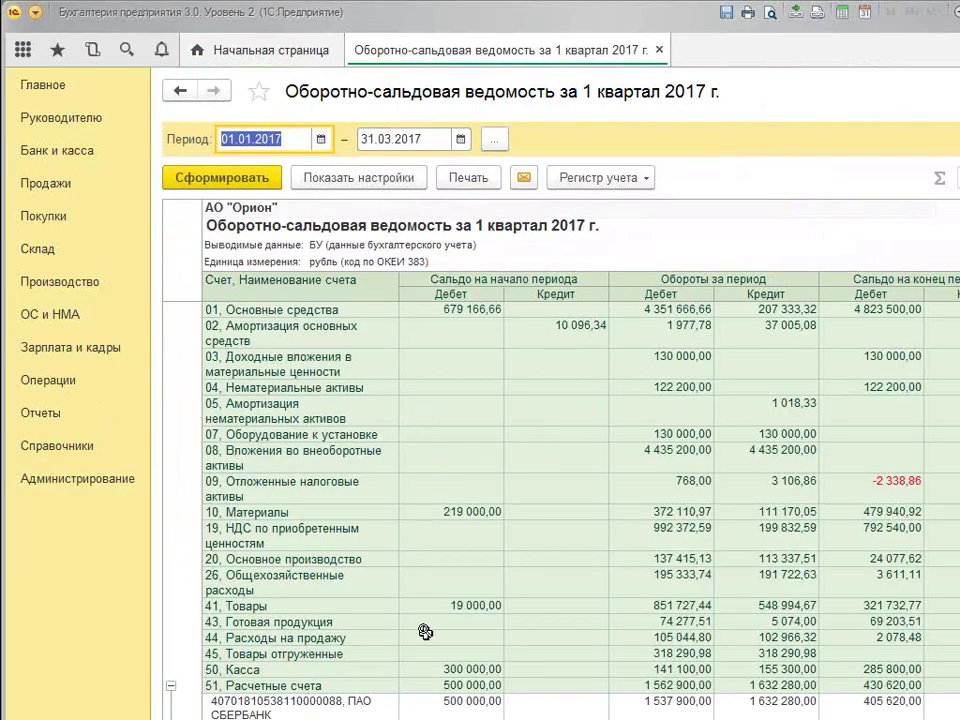
Collapse the breakdowns of accounts 51 and 68 in the trial balance
{"action": "left_click", "coordinate": [379, 510]}
{"action": "scroll", "coordinate": [540, 560], "scroll_direction": "down", "scroll_amount": 5}
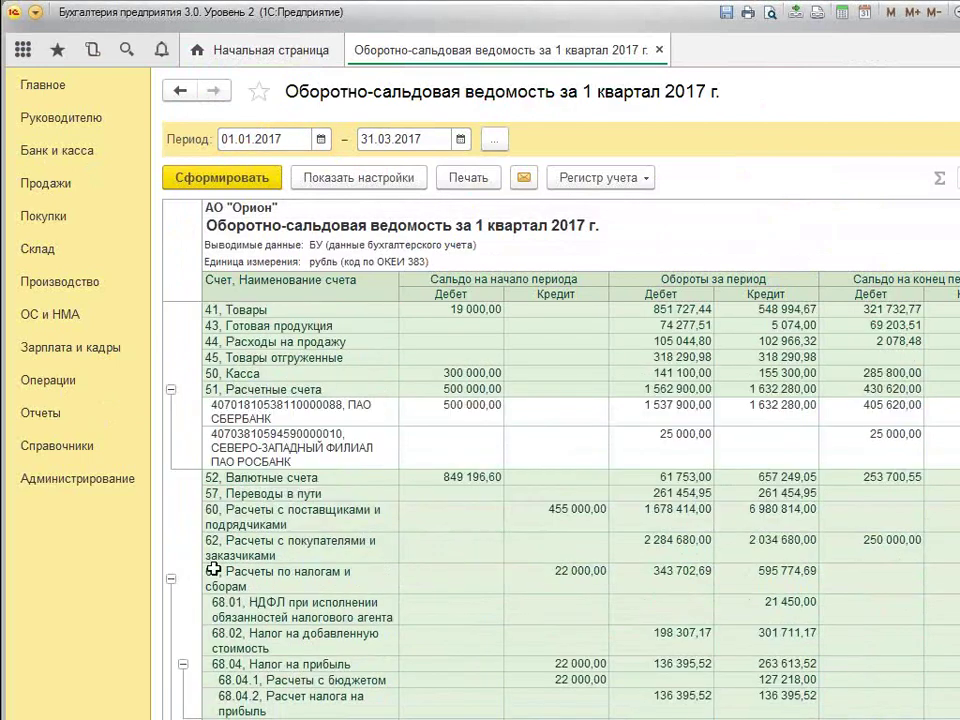
{"action": "left_click", "coordinate": [171, 390]}
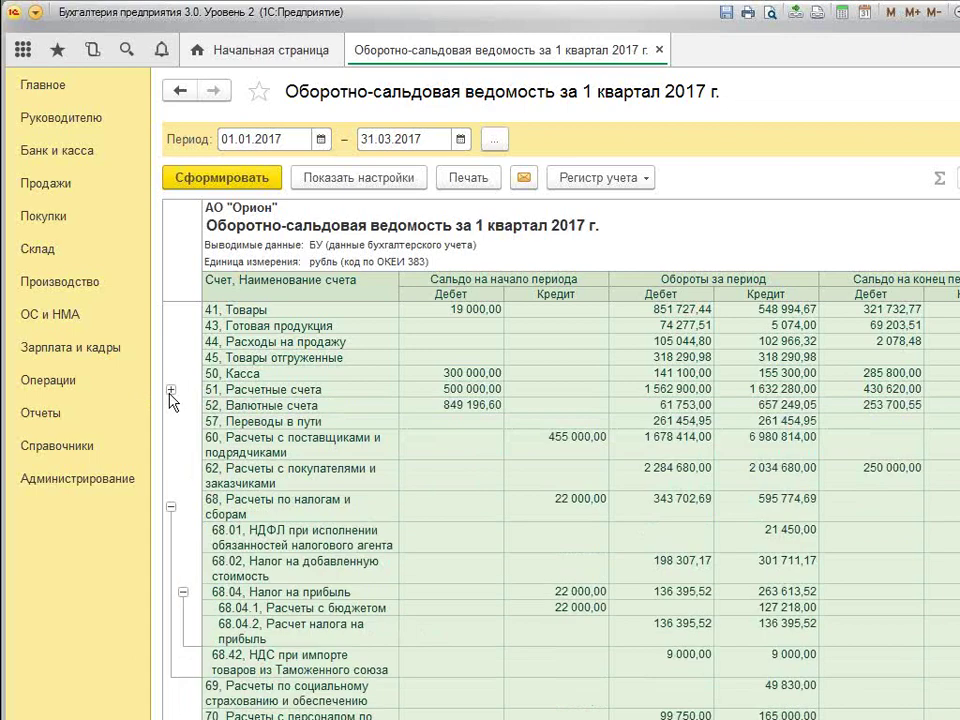
{"action": "left_click", "coordinate": [171, 508]}
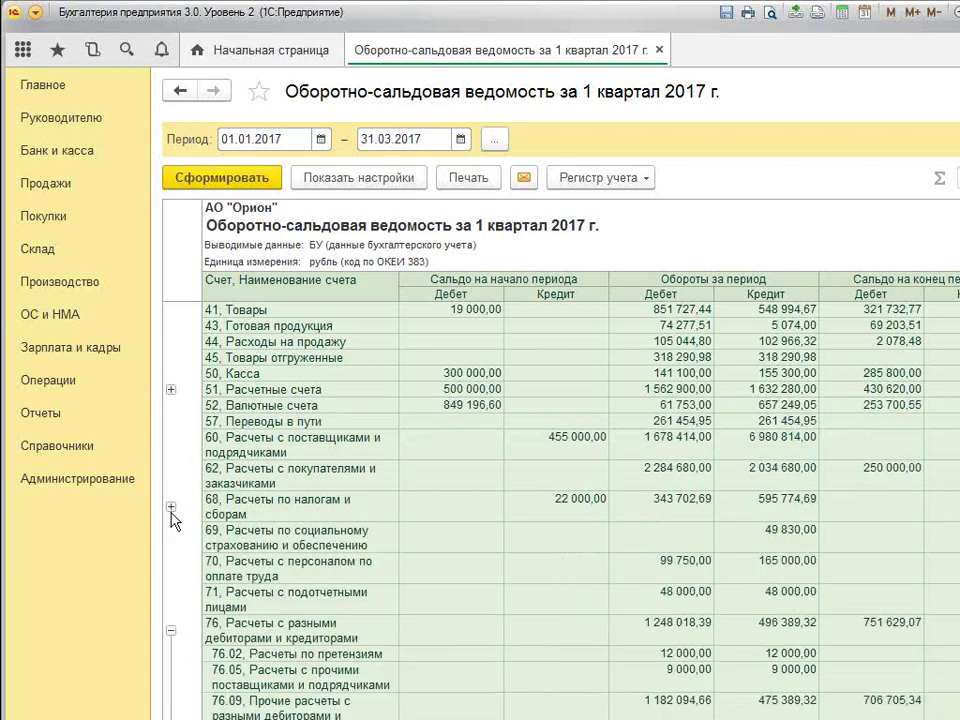
Turn off the additional field "Выводить наименование счета" in the report settings and regenerate the trial balance
{"action": "left_click", "coordinate": [359, 178]}
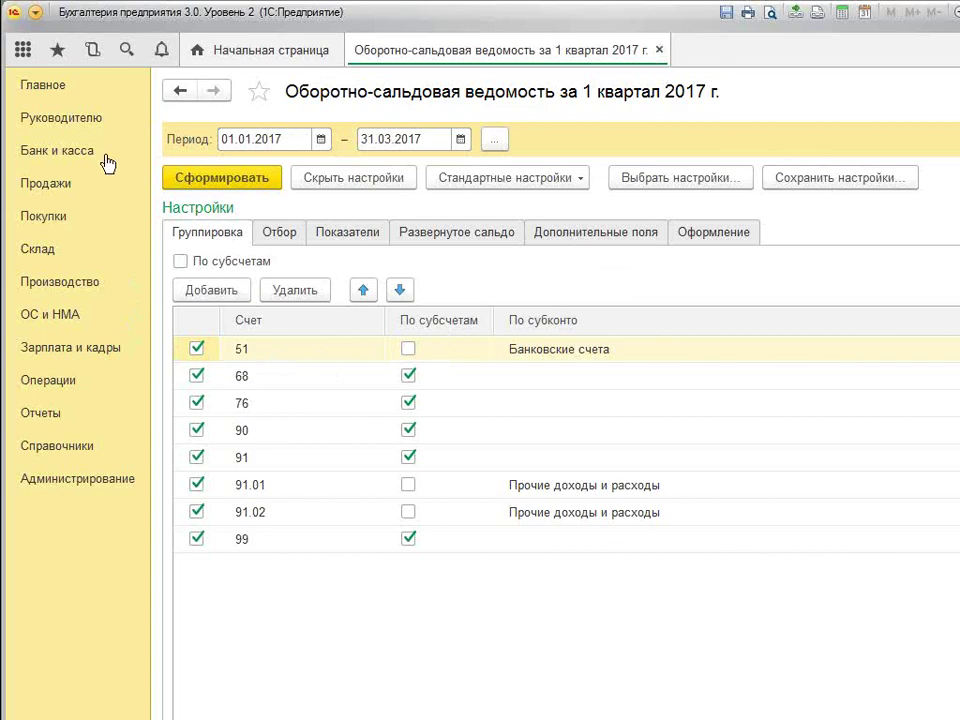
{"action": "left_click", "coordinate": [195, 172]}
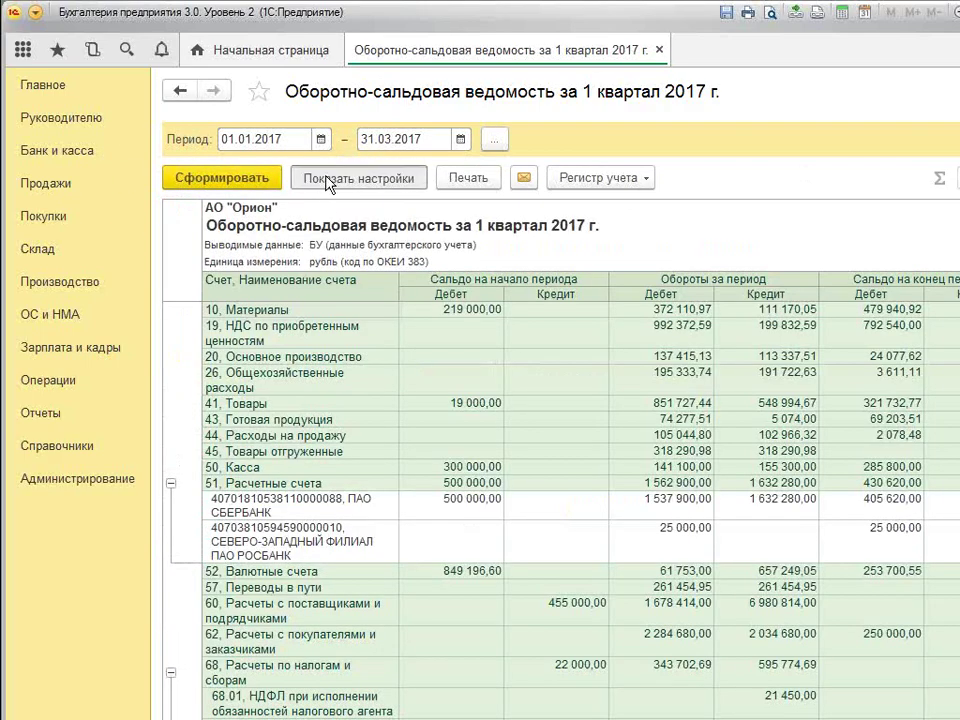
{"action": "left_click", "coordinate": [322, 180]}
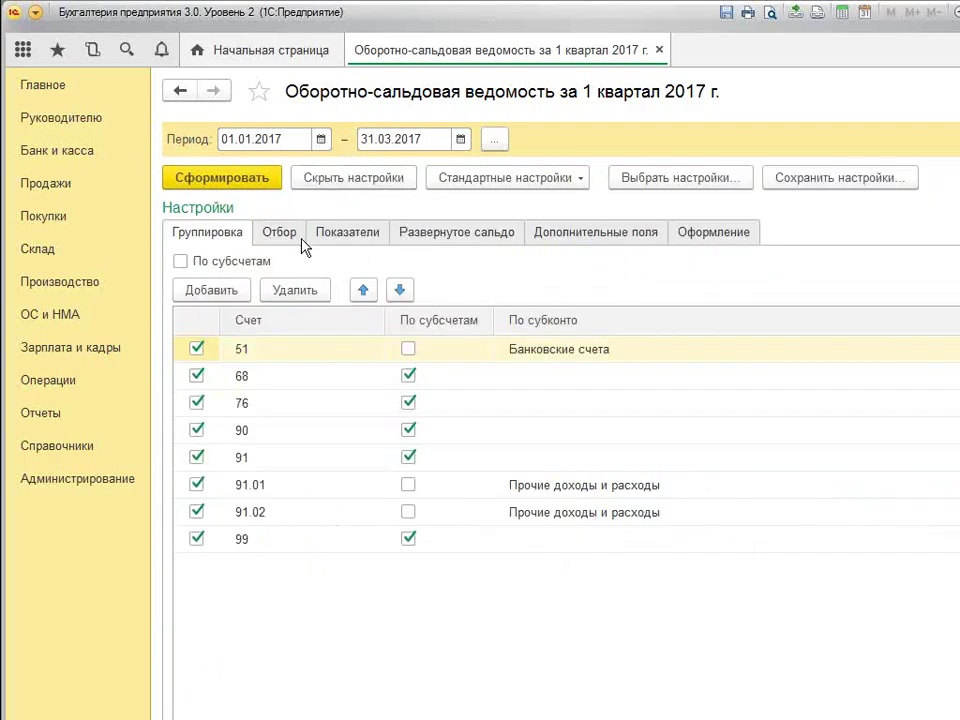
{"action": "left_click", "coordinate": [582, 235]}
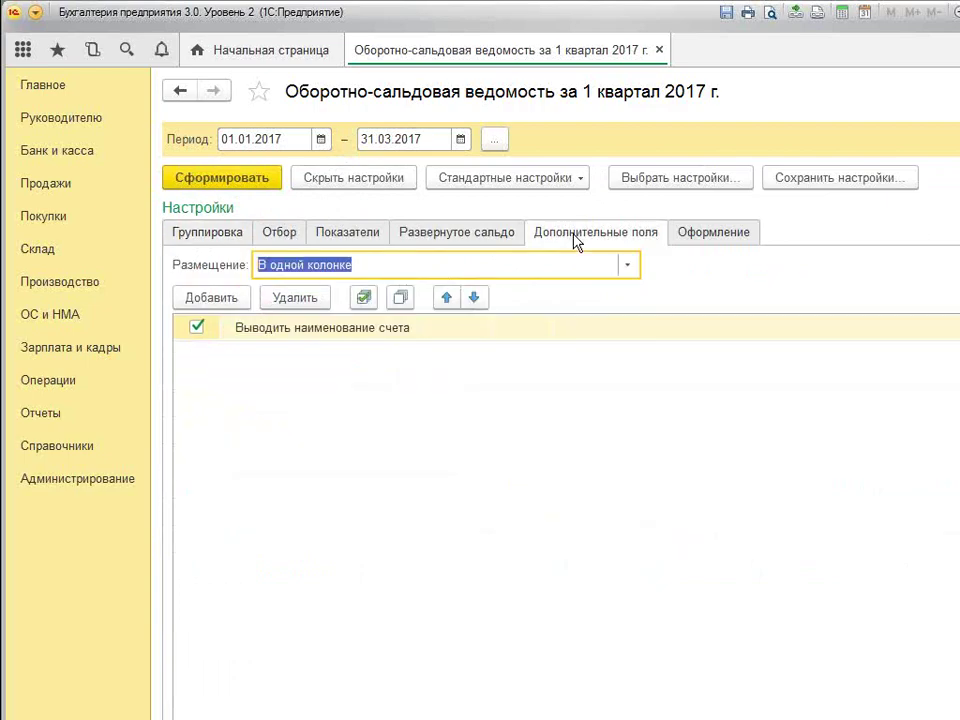
{"action": "left_click", "coordinate": [198, 329]}
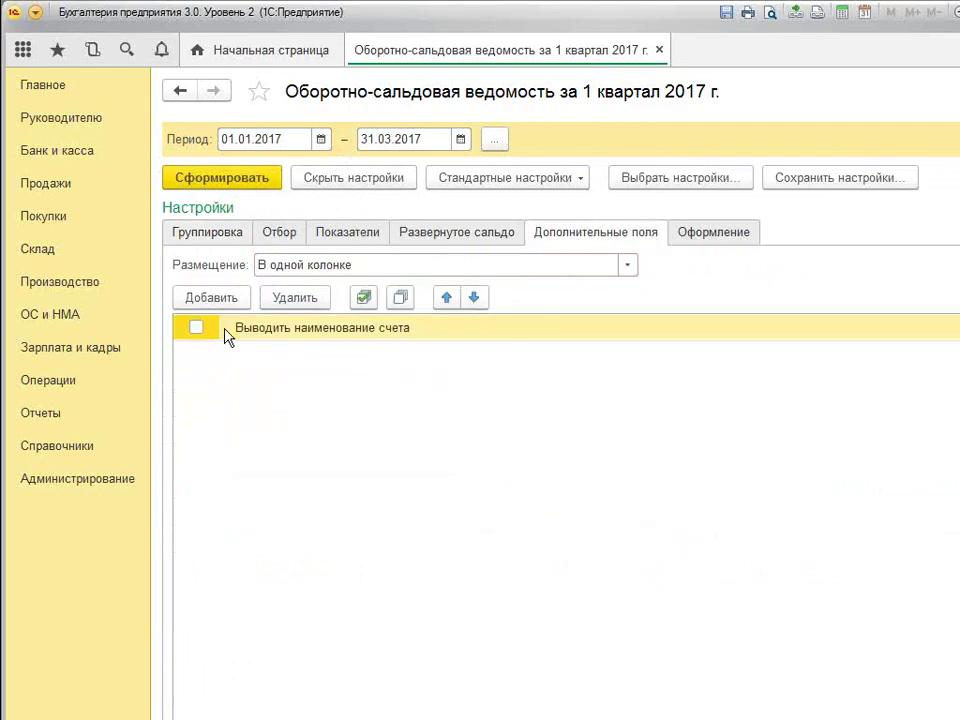
{"action": "left_click", "coordinate": [214, 178]}
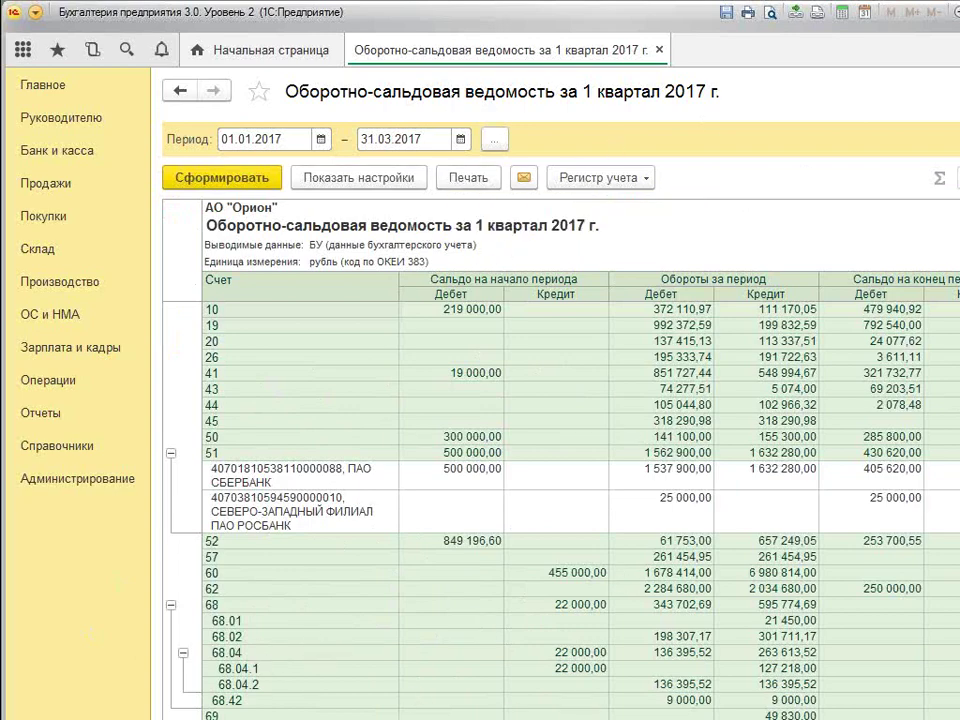
Review the lower account rows of the trial balance, postpone the Internet support login request and close the report
{"action": "scroll", "coordinate": [560, 510], "scroll_direction": "down", "scroll_amount": 6}
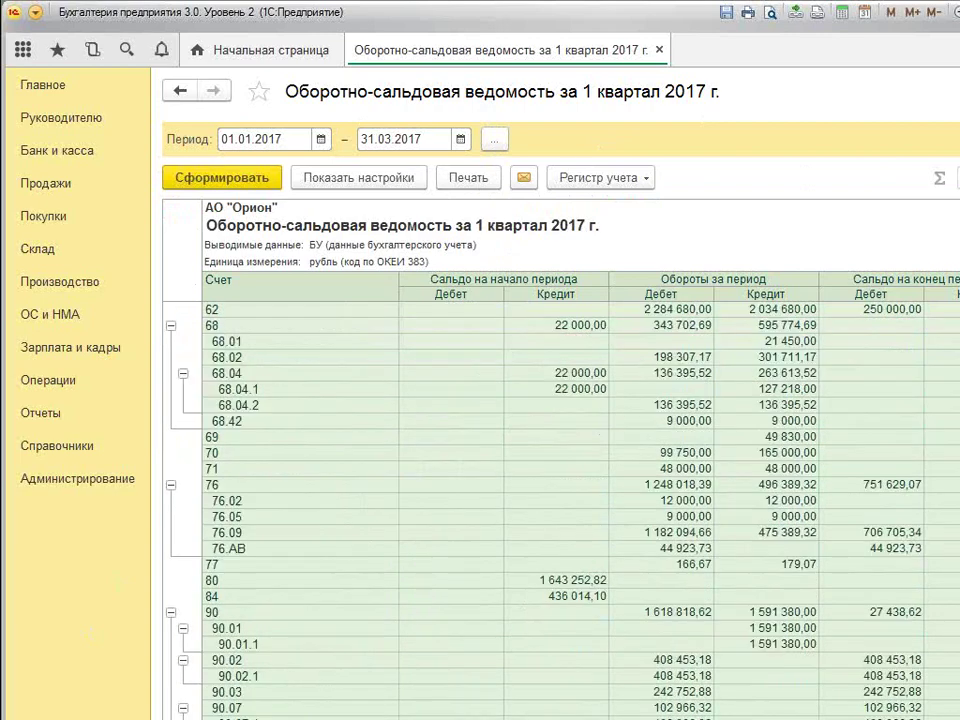
{"action": "scroll", "coordinate": [560, 510], "scroll_direction": "down", "scroll_amount": 5}
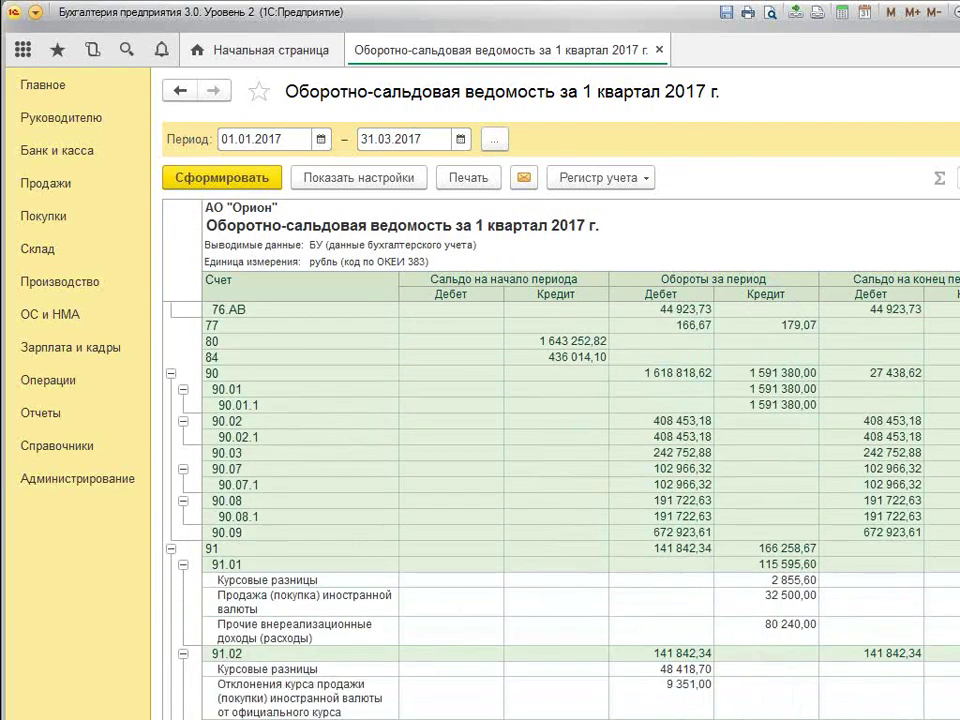
{"action": "scroll", "coordinate": [560, 510], "scroll_direction": "down", "scroll_amount": 4}
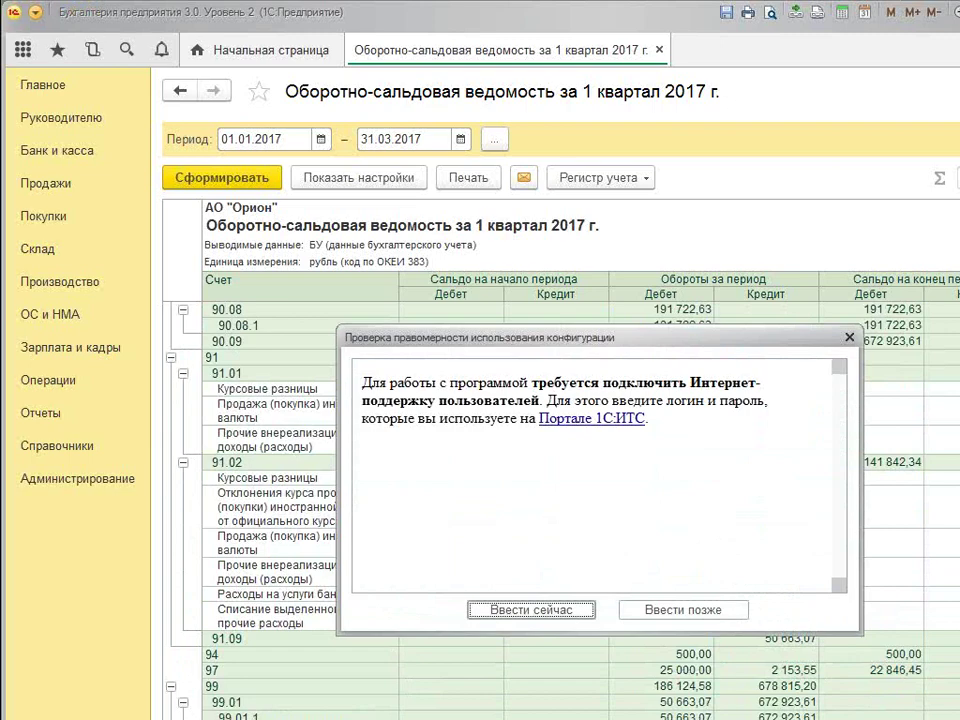
{"action": "left_click", "coordinate": [719, 619]}
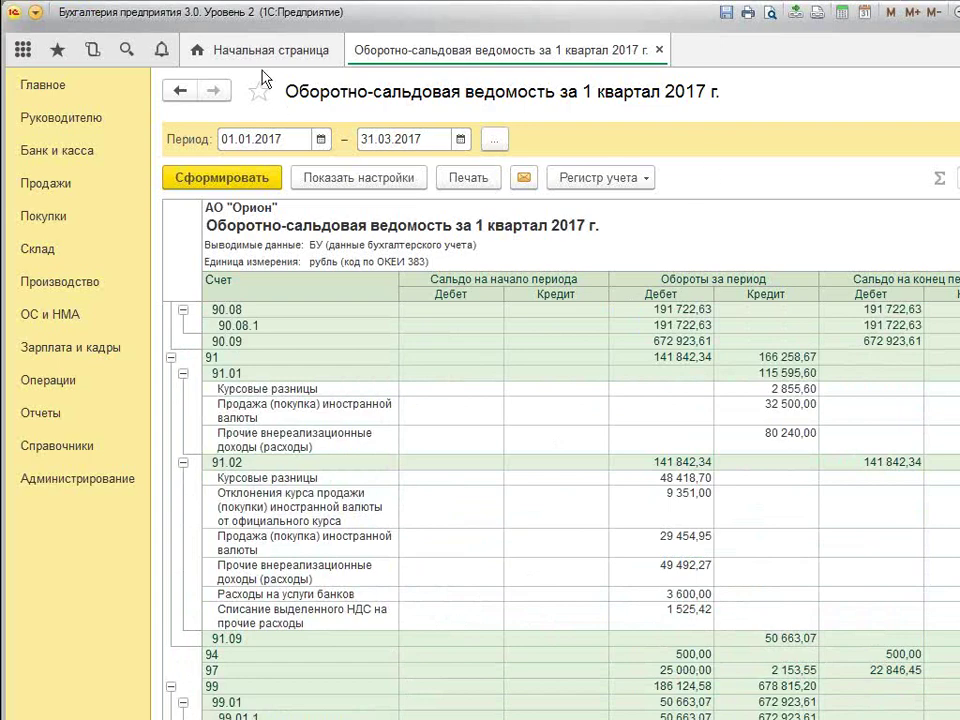
{"action": "left_click", "coordinate": [658, 51]}
Generate the Оборотно-сальдовая ведомость по счету report for account 90.01.1 for 01.01.2017 to 31.03.2017
{"action": "left_click", "coordinate": [50, 413]}
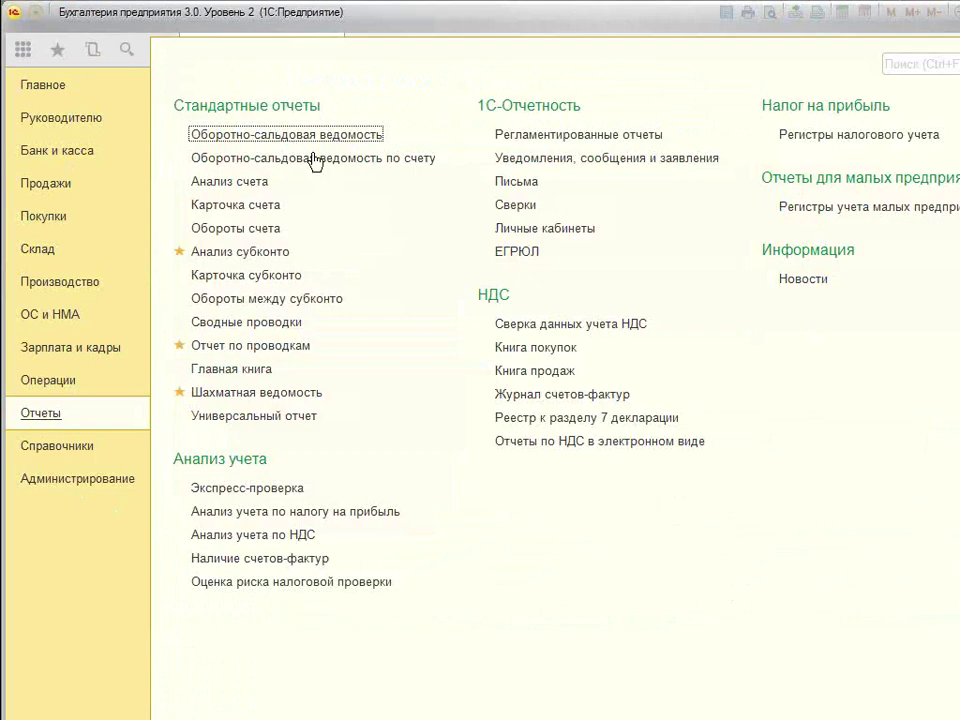
{"action": "left_click", "coordinate": [372, 160]}
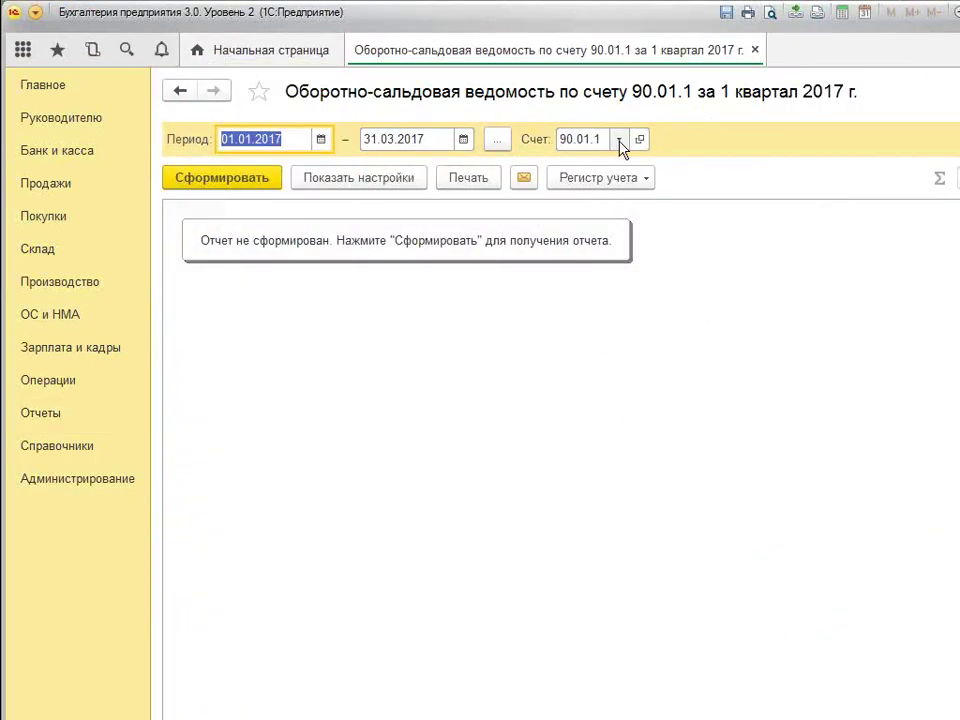
{"action": "left_click", "coordinate": [199, 178]}
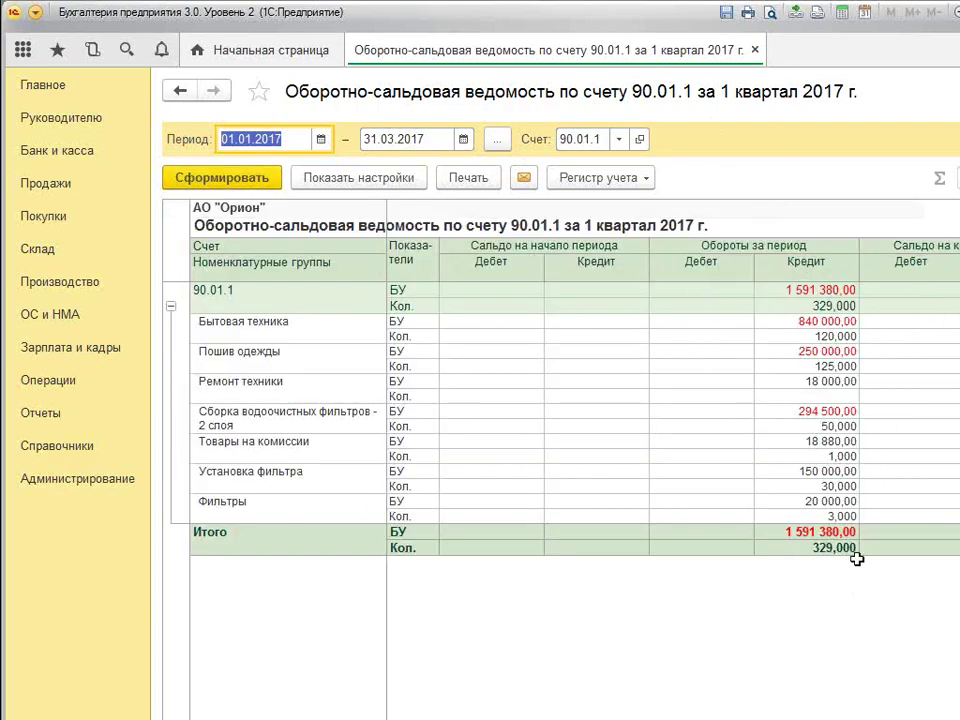
Examine the red credit turnovers of Бытовая техника, Пошив одежды and Сборка водоочистных фильтров
{"action": "left_click", "coordinate": [780, 320]}
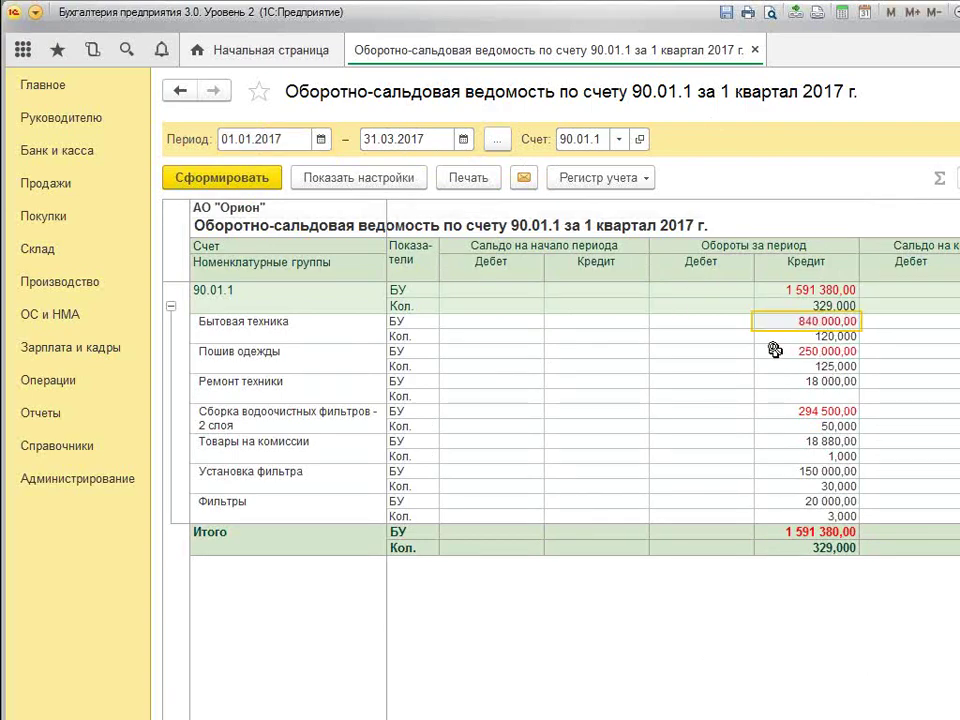
{"action": "left_click", "coordinate": [775, 350]}
{"action": "left_click", "coordinate": [815, 412]}
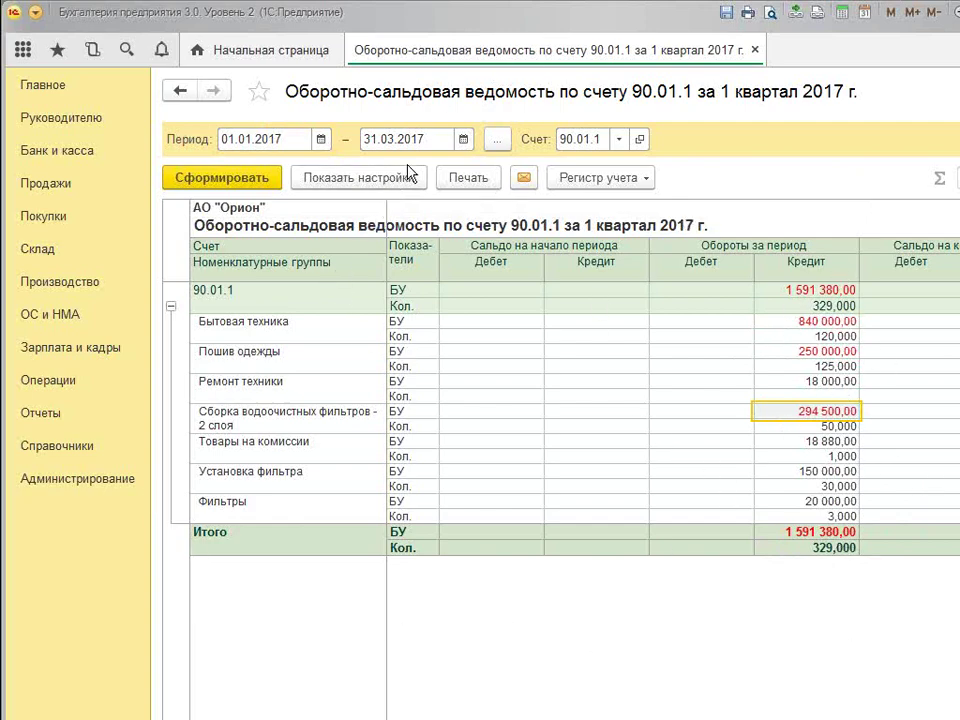
Check which additional commands are available for the account 90.01.1 report
{"action": "key", "text": "alt+f"}
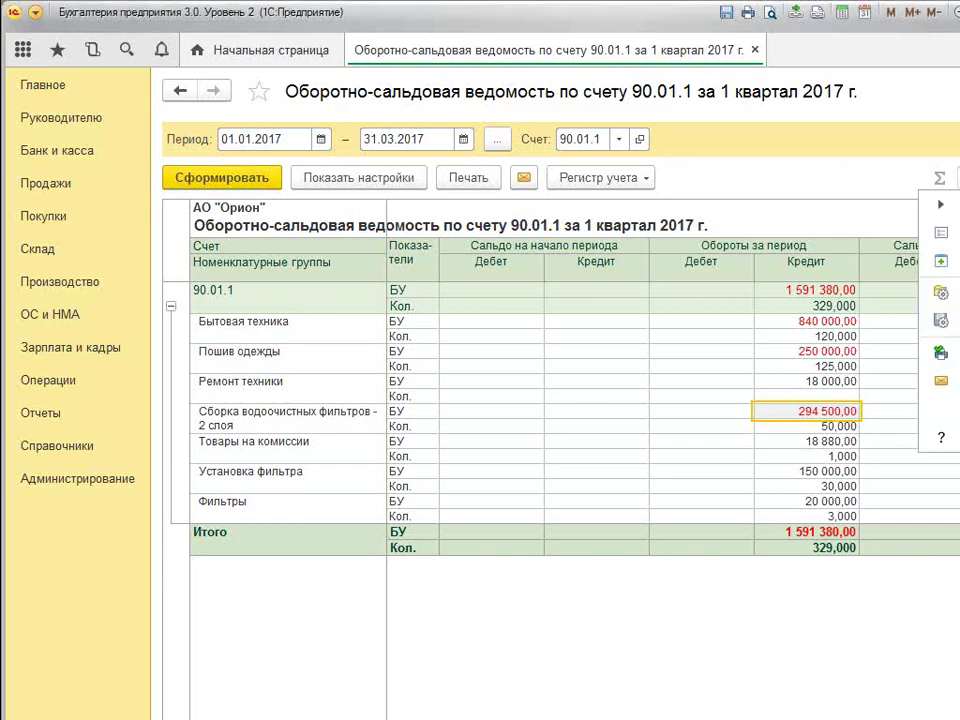
{"action": "key", "text": "Down"}
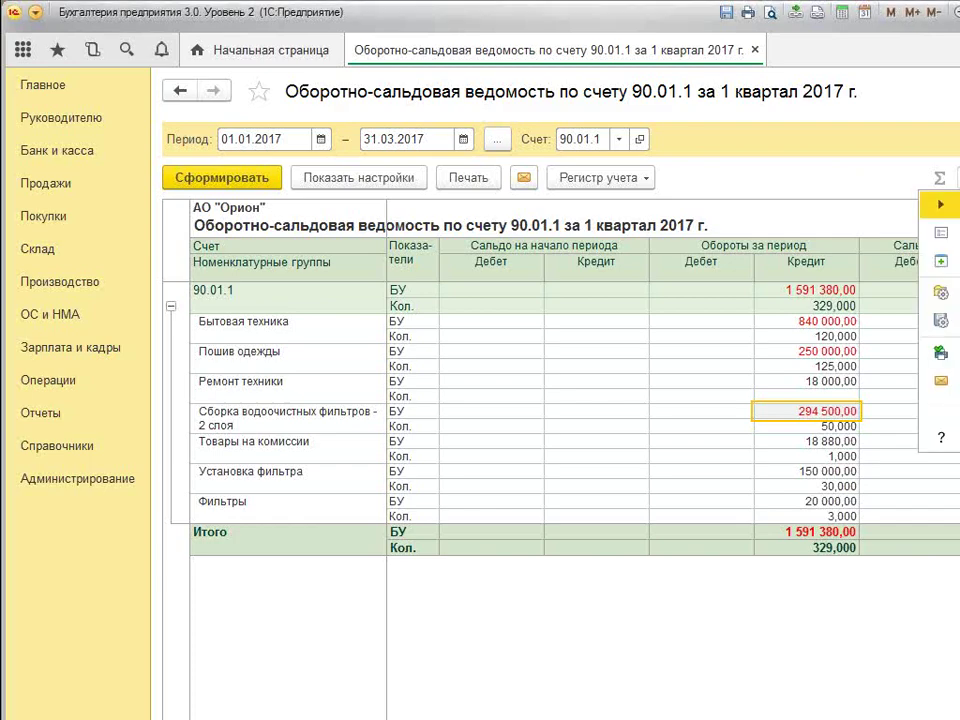
{"action": "left_click", "coordinate": [742, 671]}
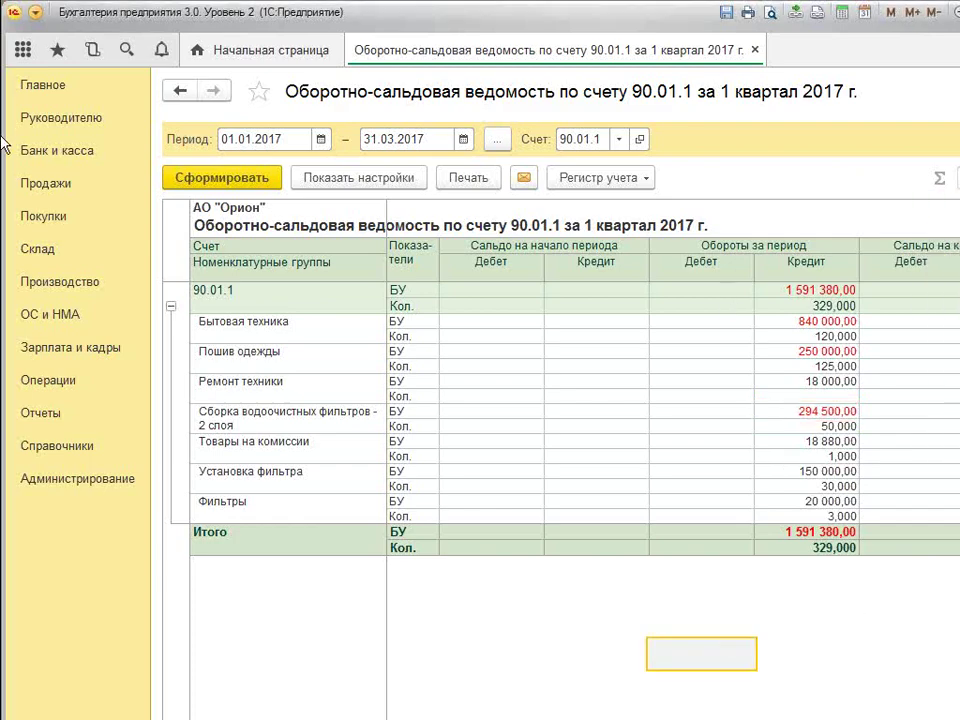
Open the saved variant "Личные данные сотрудников - копия" from the personnel reports of Зарплата и кадры
{"action": "left_click", "coordinate": [104, 354]}
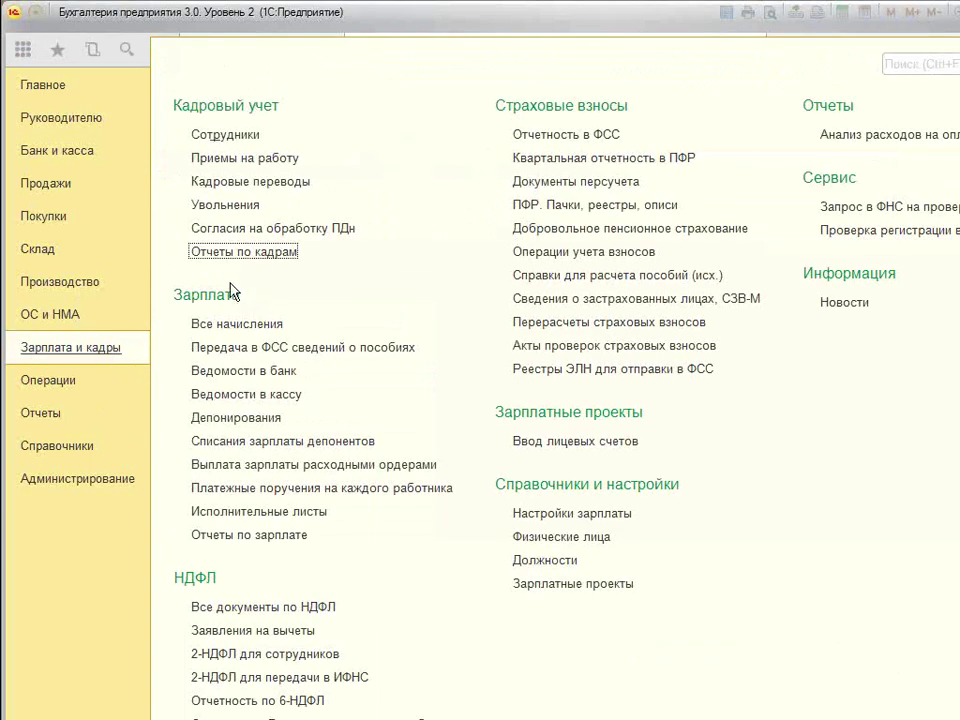
{"action": "left_click", "coordinate": [285, 262]}
{"action": "left_click", "coordinate": [333, 259]}
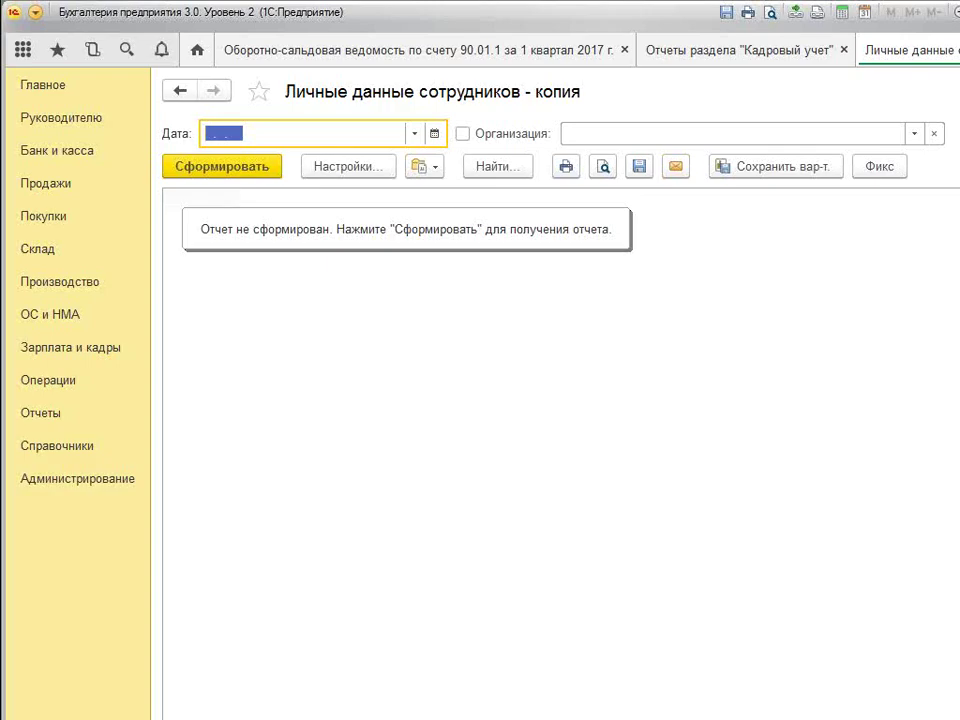
Check the report's Прочее commands, including Изменить вариант отчета, and close the report without generating it
{"action": "key", "text": "alt+f"}
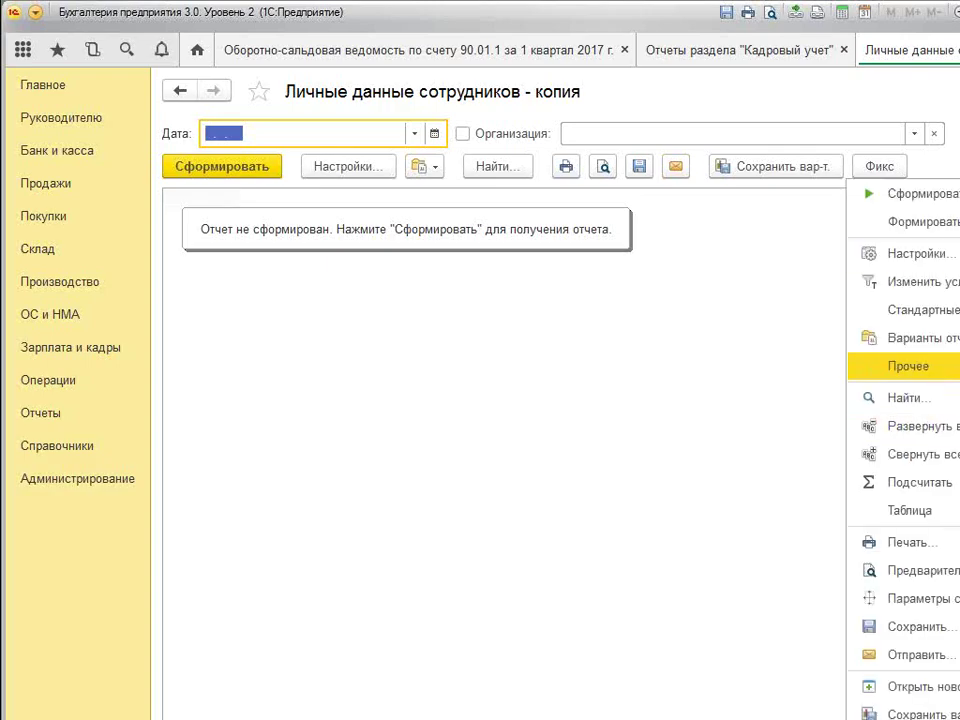
{"action": "mouse_move", "coordinate": [900, 366]}
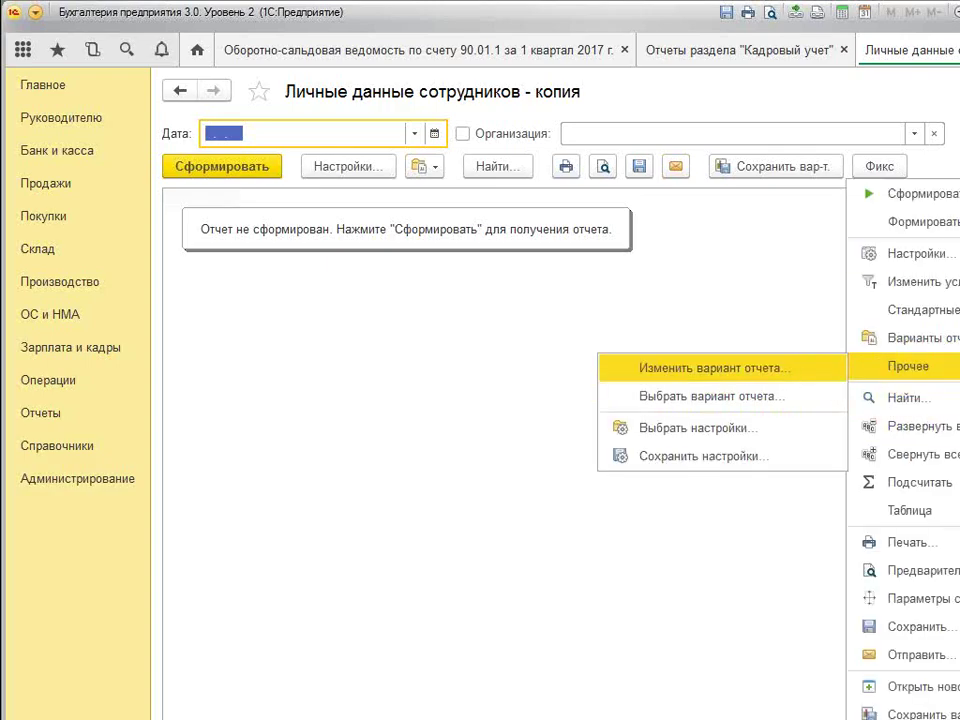
{"action": "key", "text": "ctrl+F4"}
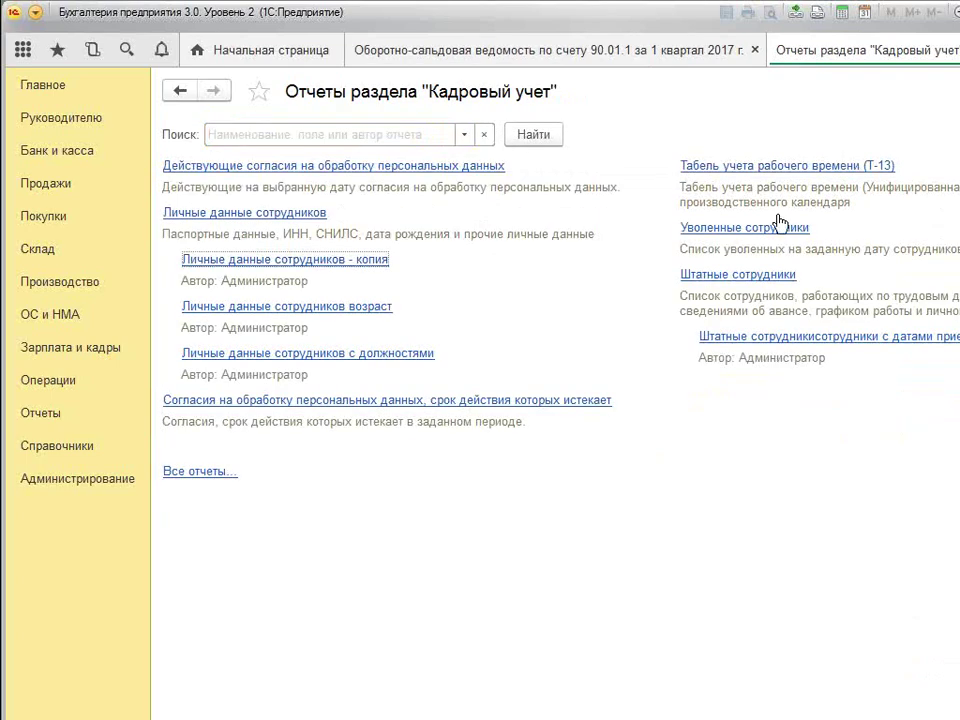
Generate the Анализ субконто report for Контрагенты over 1 квартал 2017 and check its additional commands before closing it
{"action": "key", "text": "ctrl+F4"}
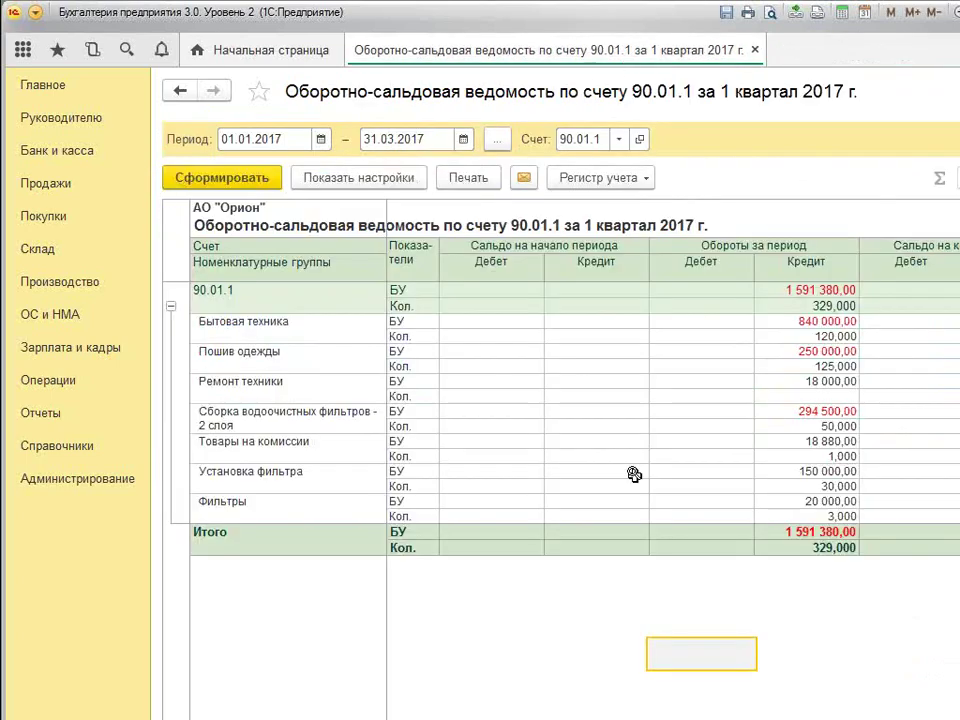
{"action": "left_click", "coordinate": [44, 416]}
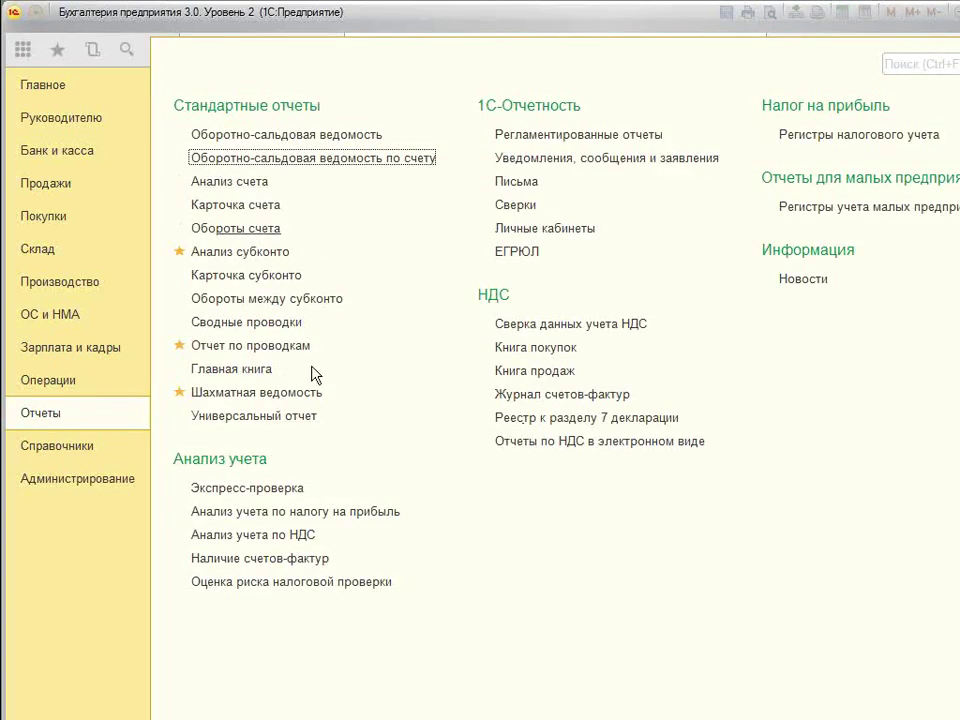
{"action": "left_click", "coordinate": [250, 252]}
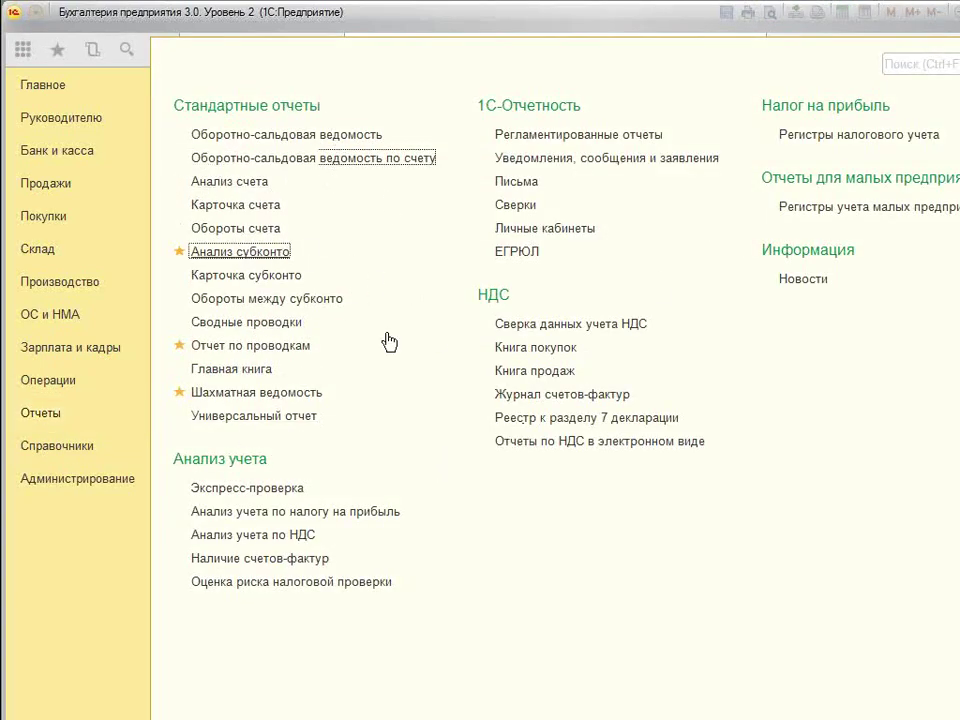
{"action": "left_click", "coordinate": [957, 177]}
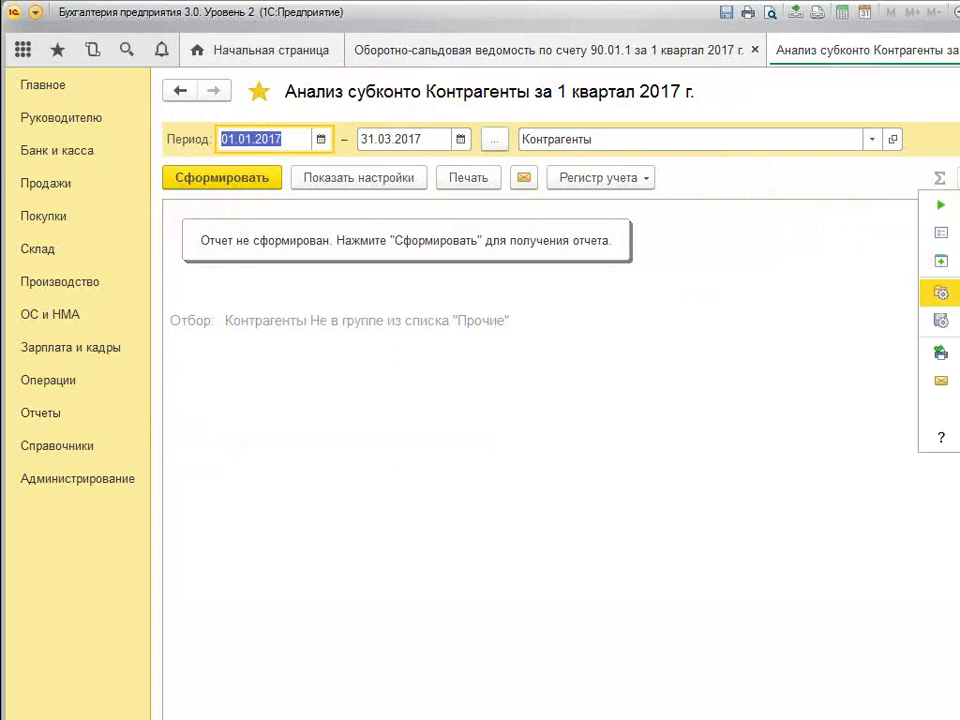
{"action": "left_click", "coordinate": [250, 178]}
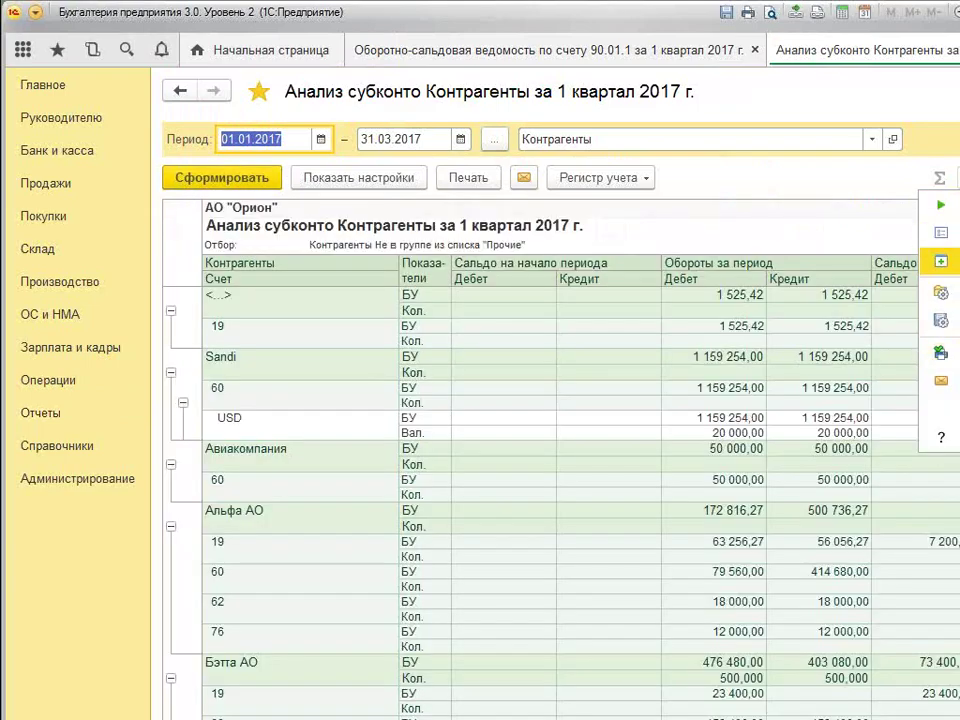
{"action": "key", "text": "Up"}
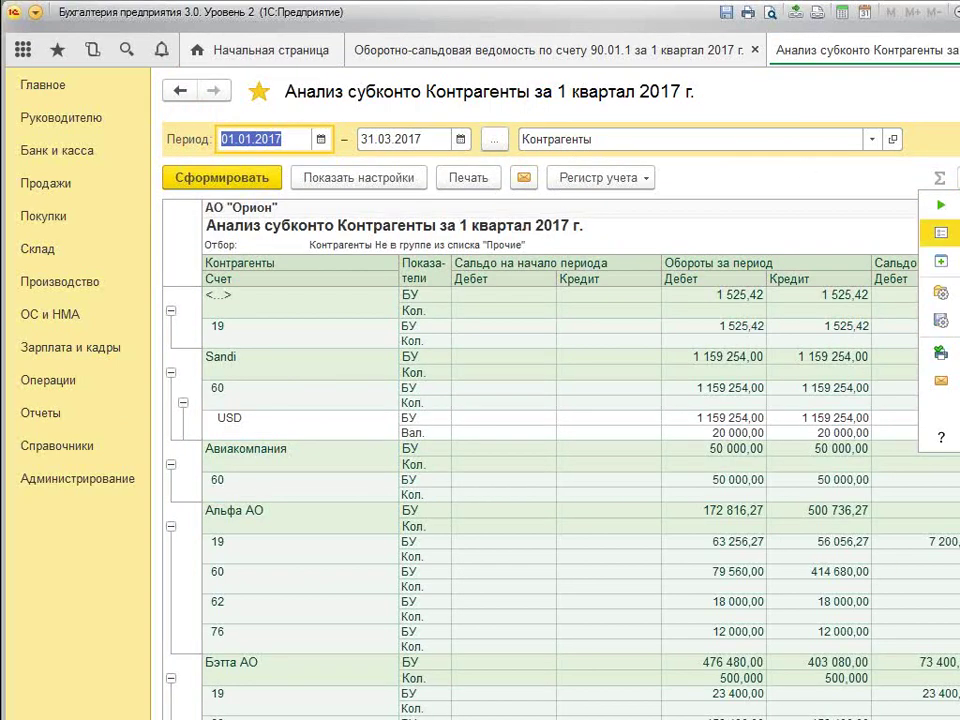
{"action": "key", "text": "Escape"}
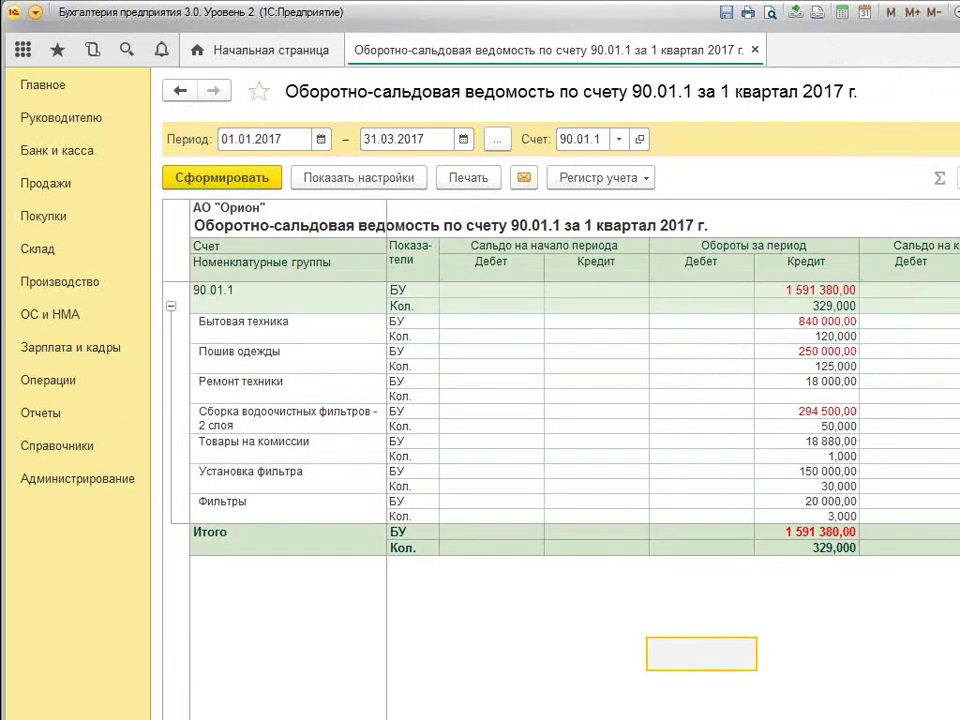
Delete the red Цвет текста rule for БУ Кт (оборот) from the account 90.01.1 report's Оформление settings and regenerate the report
{"action": "left_click", "coordinate": [418, 183]}
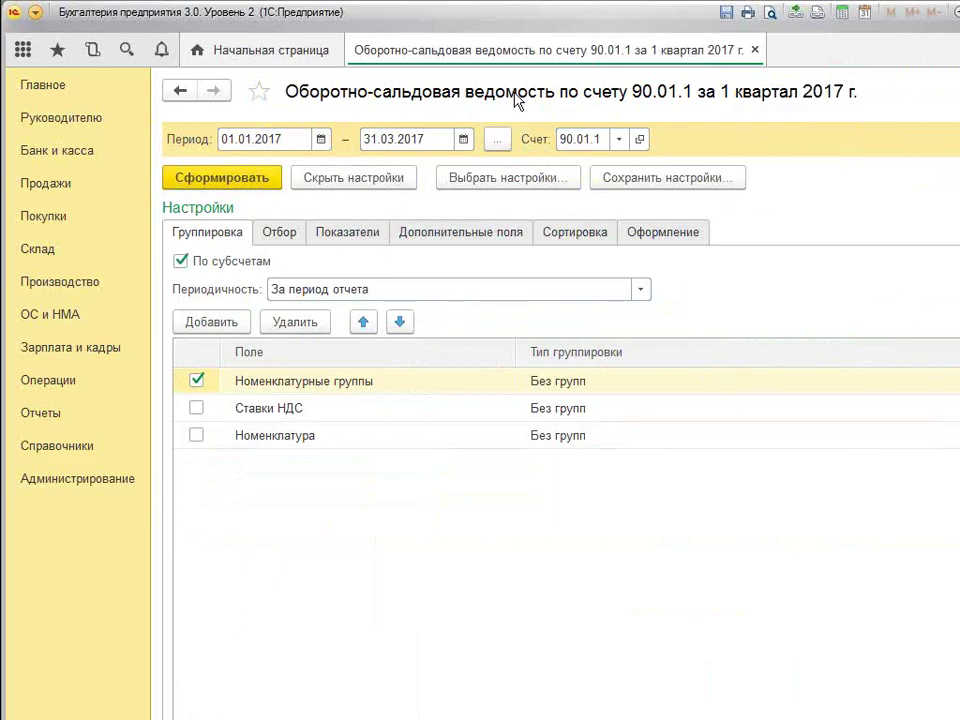
{"action": "left_click", "coordinate": [345, 178]}
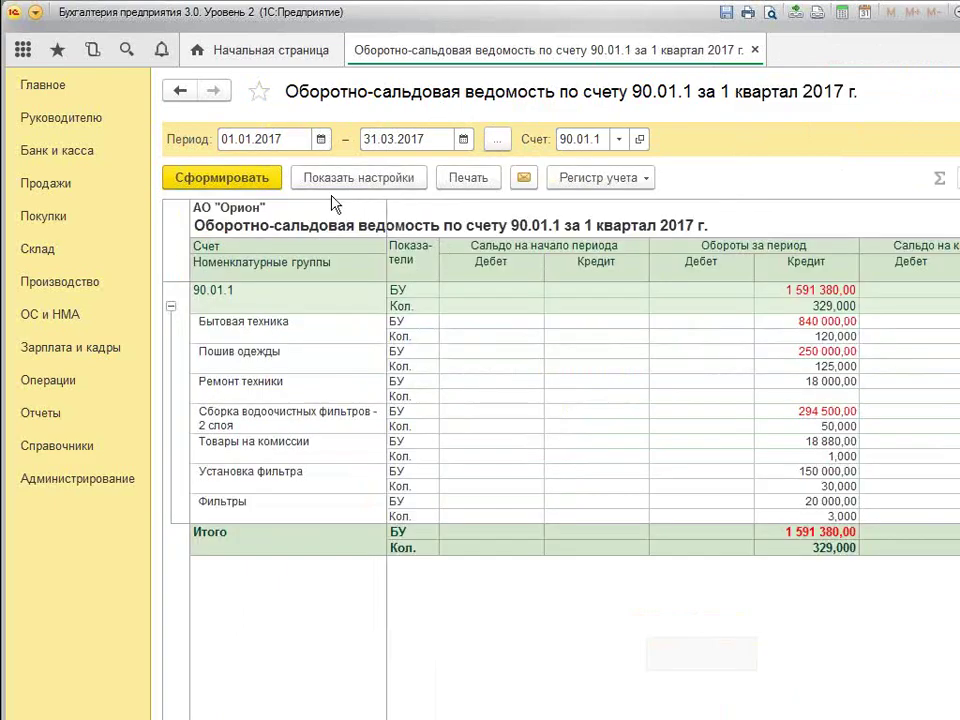
{"action": "left_click", "coordinate": [335, 182]}
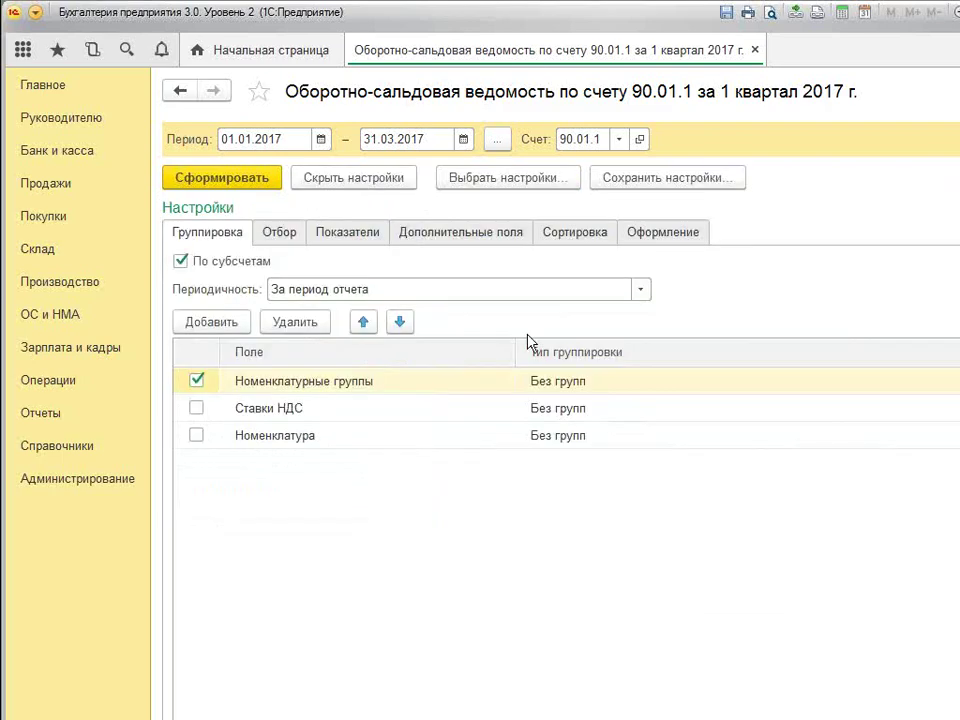
{"action": "left_click", "coordinate": [657, 237]}
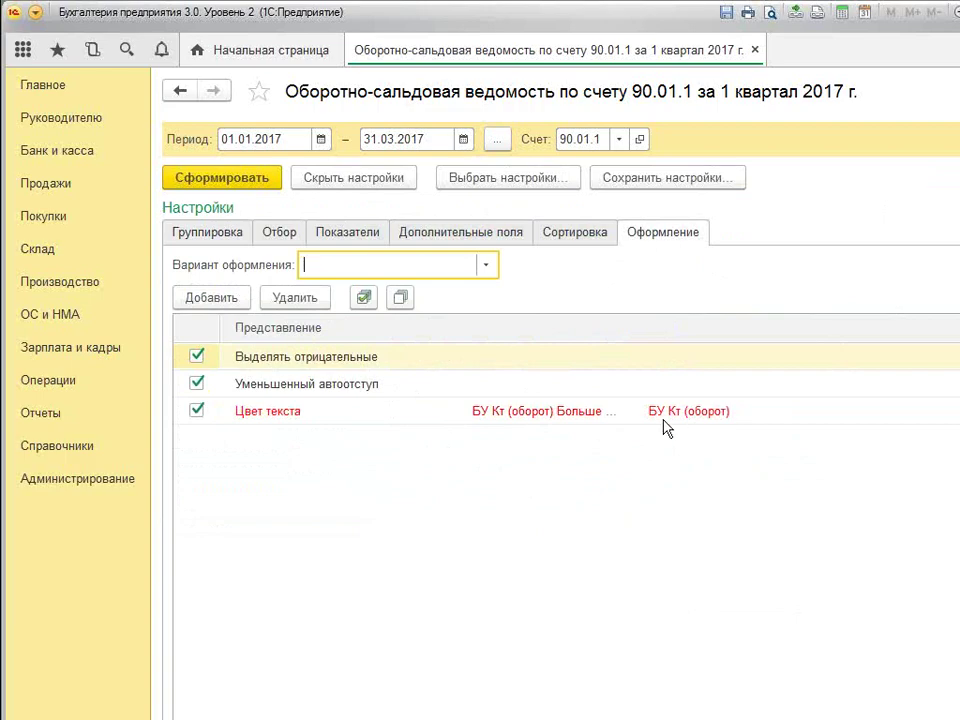
{"action": "left_click", "coordinate": [557, 418]}
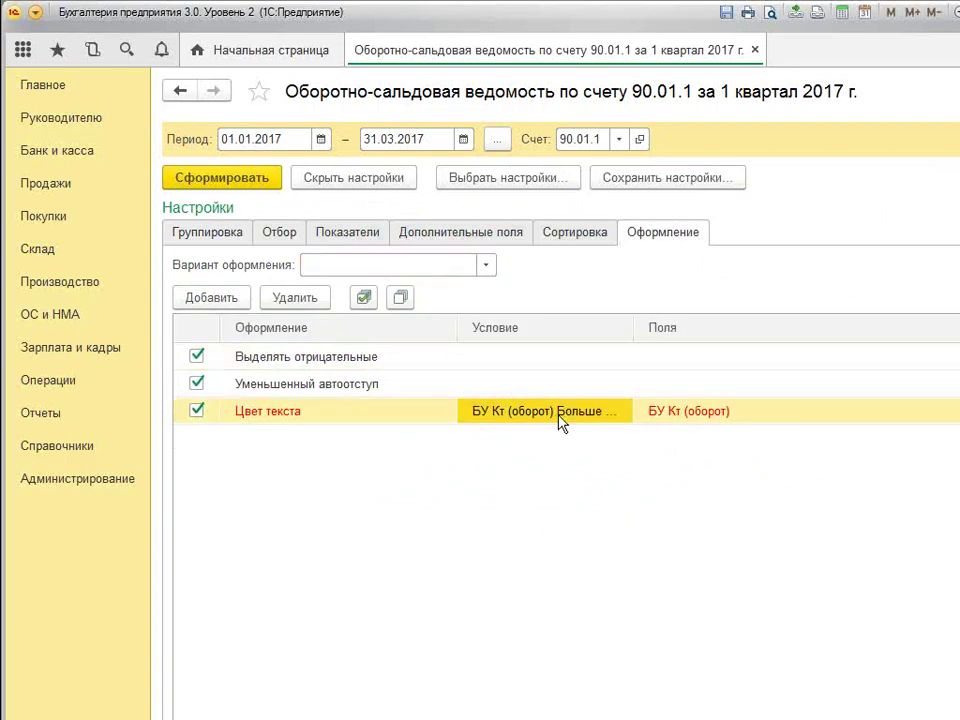
{"action": "left_click", "coordinate": [694, 418]}
{"action": "right_click", "coordinate": [437, 417]}
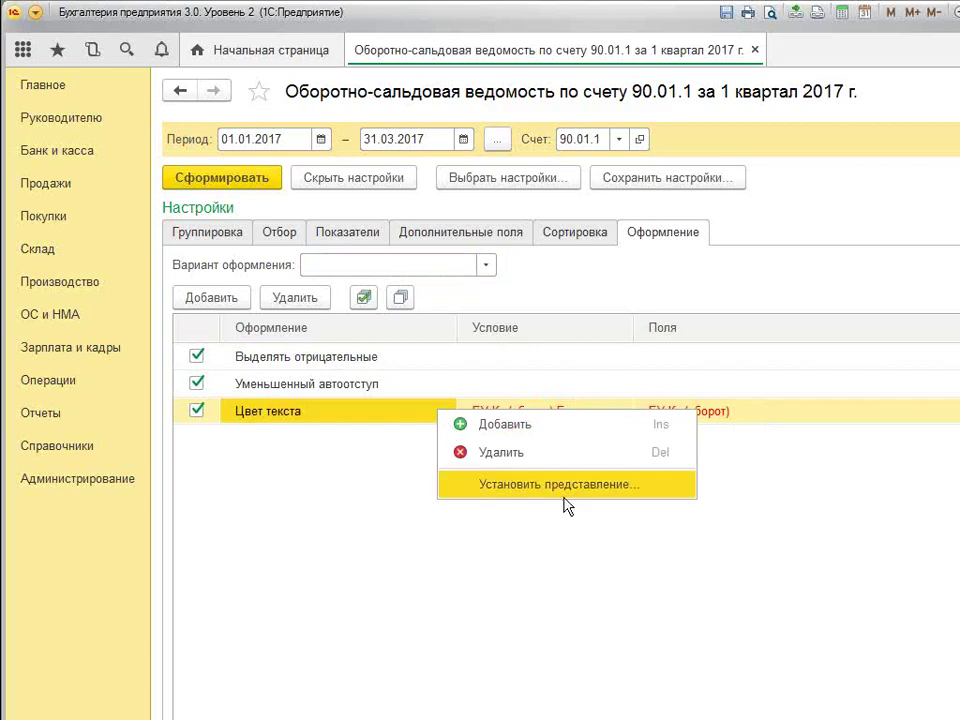
{"action": "left_click", "coordinate": [545, 455]}
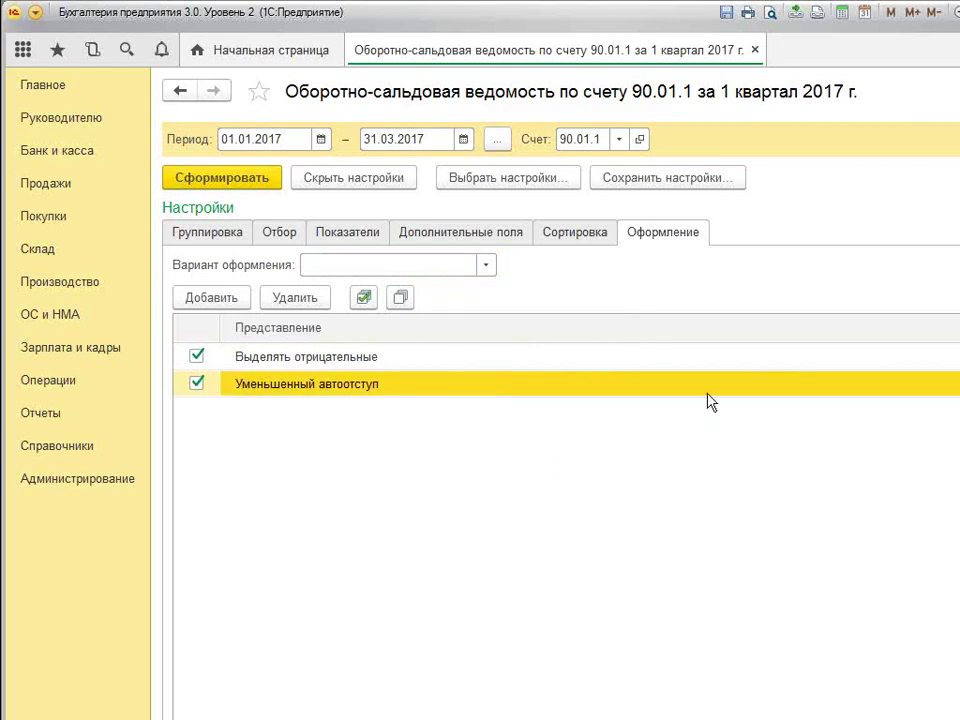
{"action": "left_click", "coordinate": [229, 231]}
{"action": "left_click", "coordinate": [232, 180]}
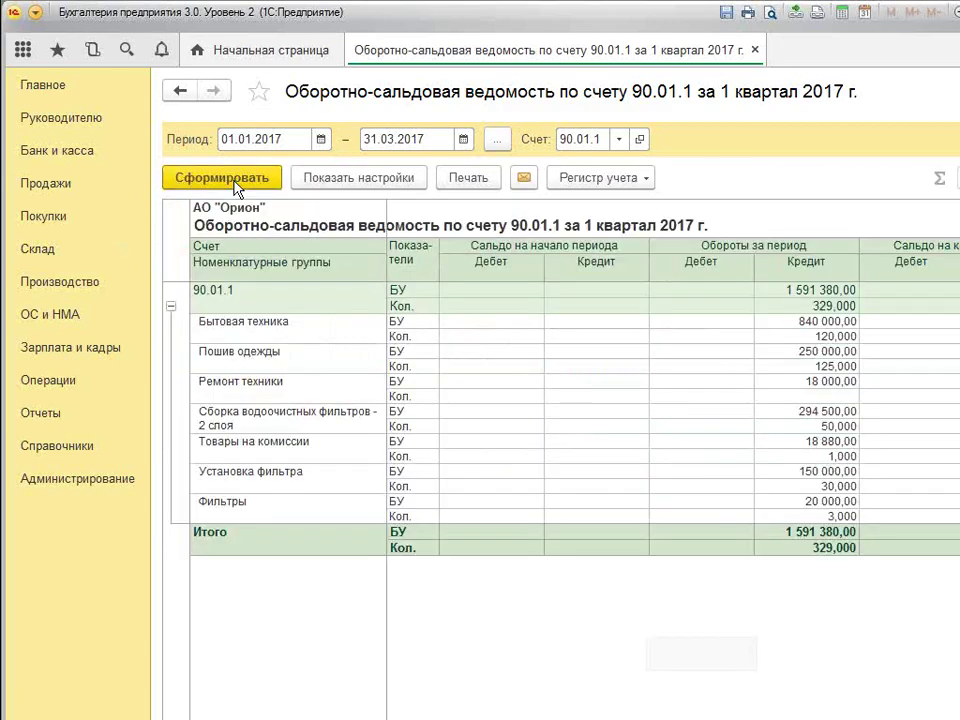
{"action": "left_click", "coordinate": [600, 633]}
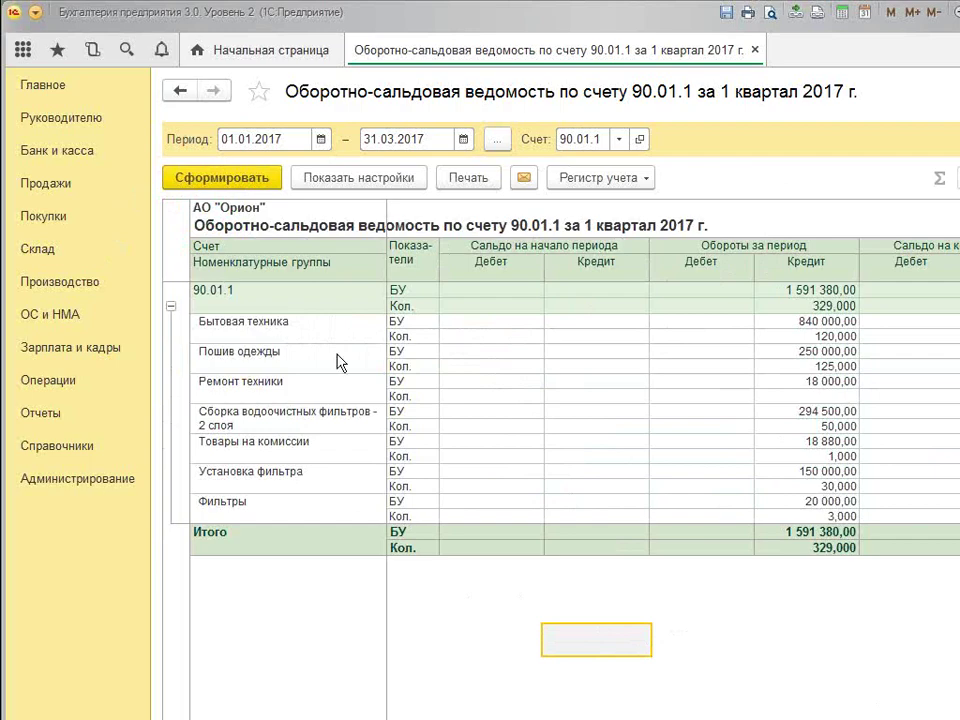
Add a conditional formatting rule to the report with Цвет текста set to the red style Вид дня производственного календаря не указан
{"action": "left_click", "coordinate": [360, 182]}
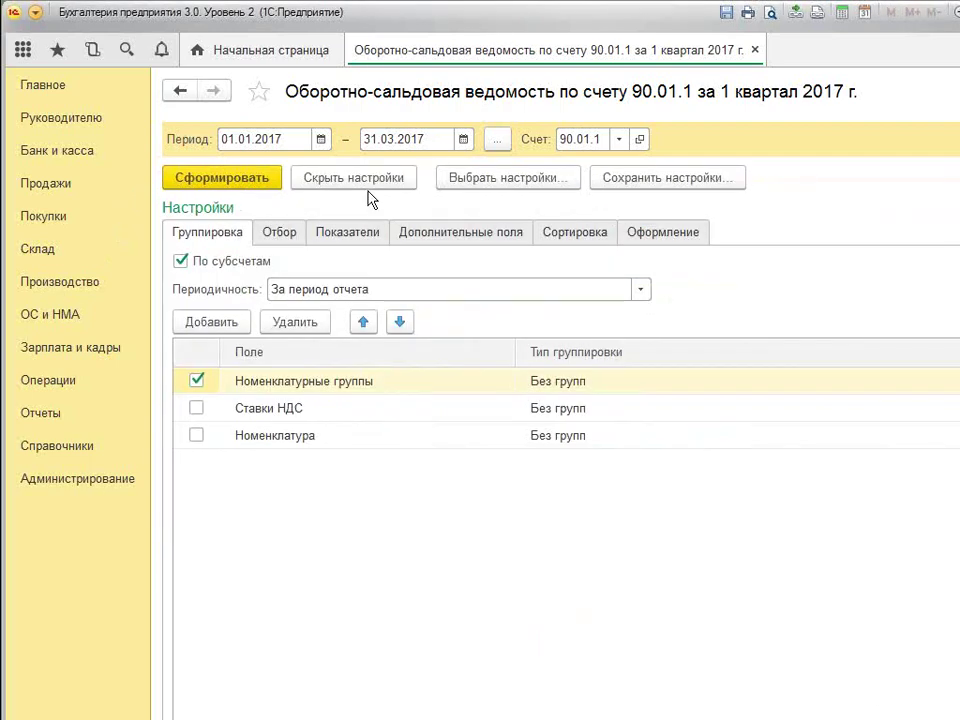
{"action": "left_click", "coordinate": [663, 232]}
{"action": "double_click", "coordinate": [236, 384]}
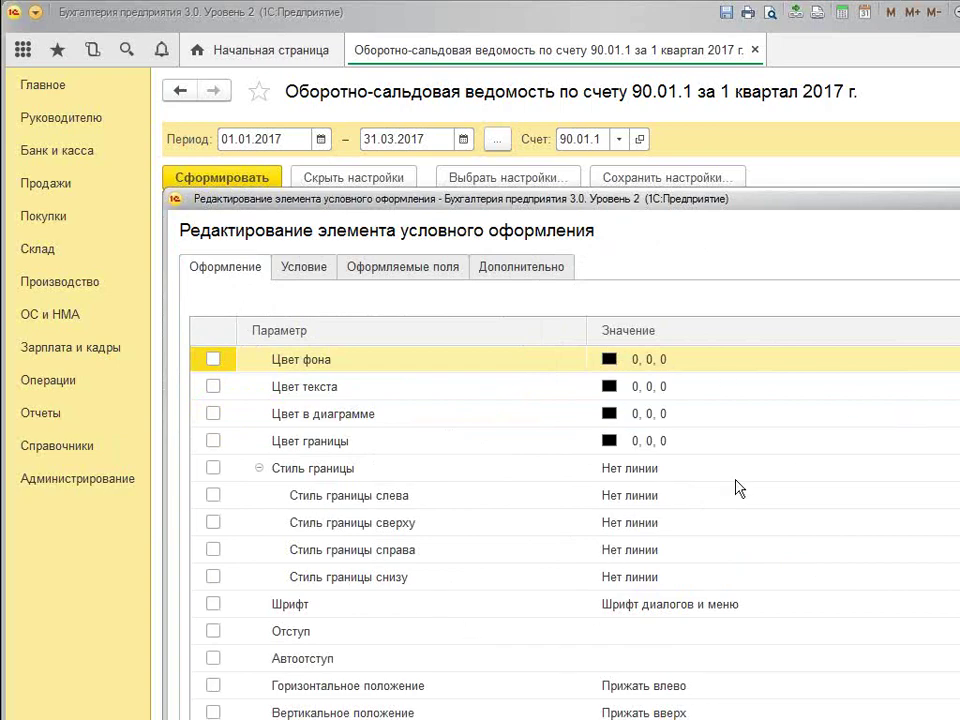
{"action": "double_click", "coordinate": [681, 386]}
{"action": "key", "text": "F4"}
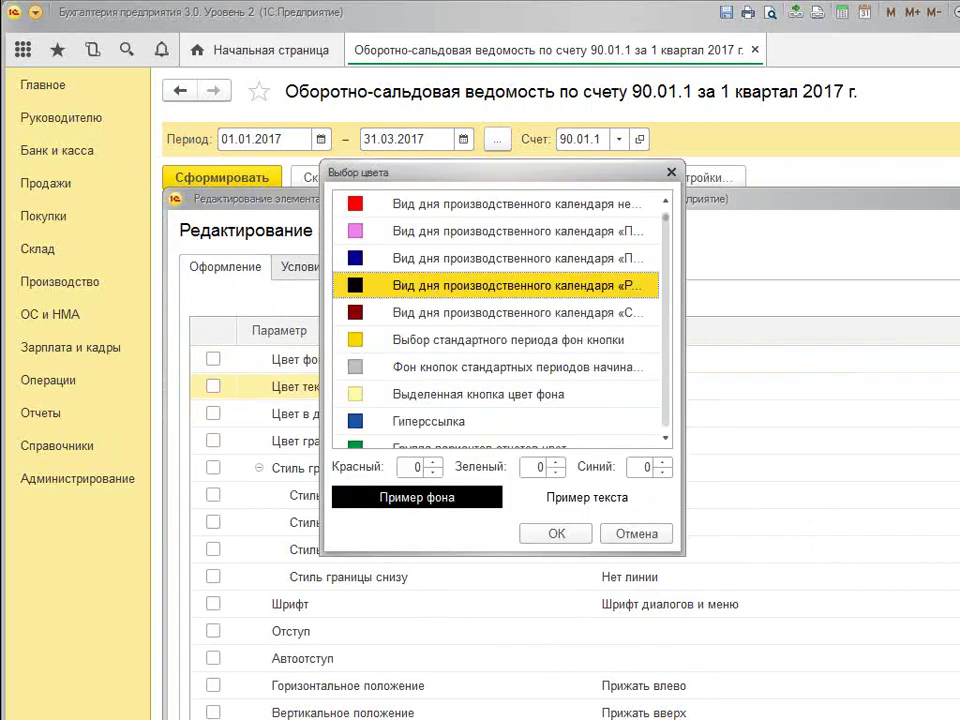
{"action": "double_click", "coordinate": [458, 206]}
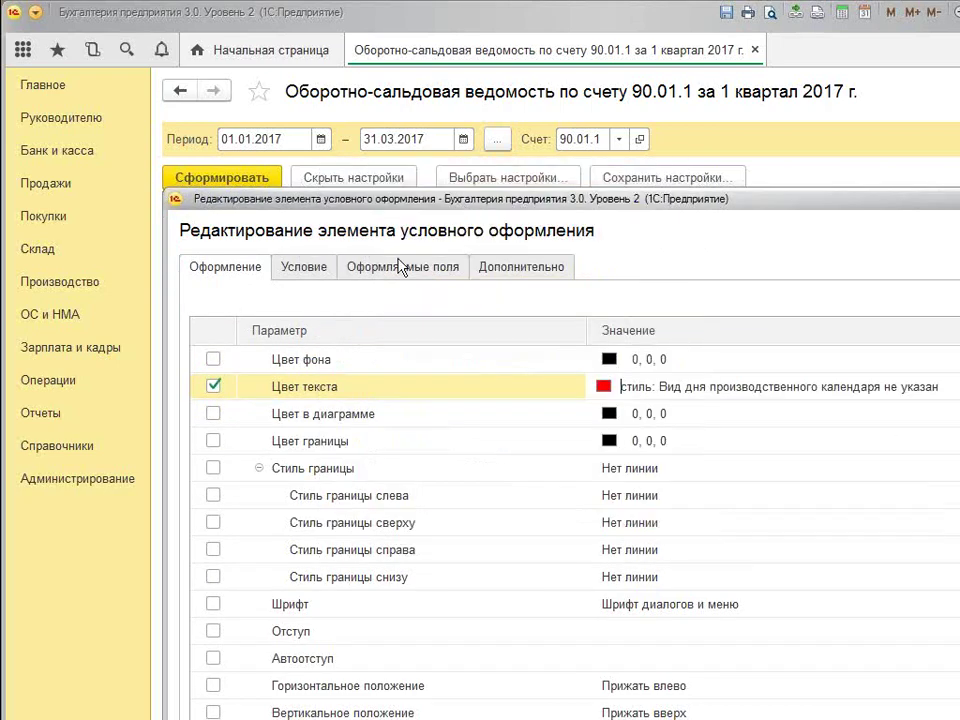
Add БУ Кт (оборот) from Обороты за период as the rule's condition field and remove the empty condition row
{"action": "left_click", "coordinate": [318, 266]}
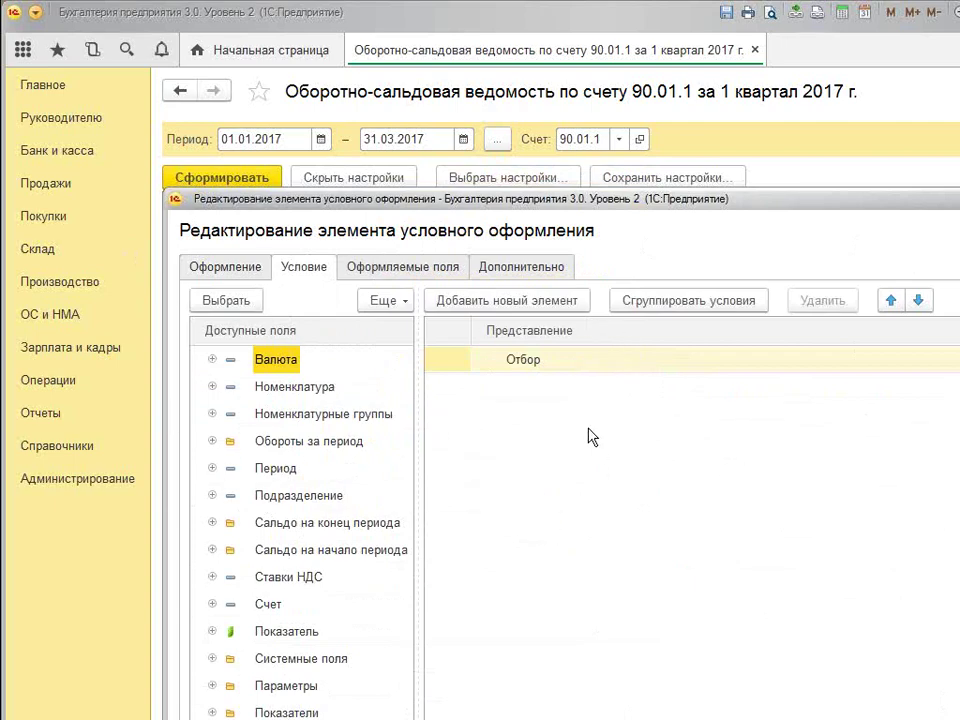
{"action": "left_click", "coordinate": [212, 441]}
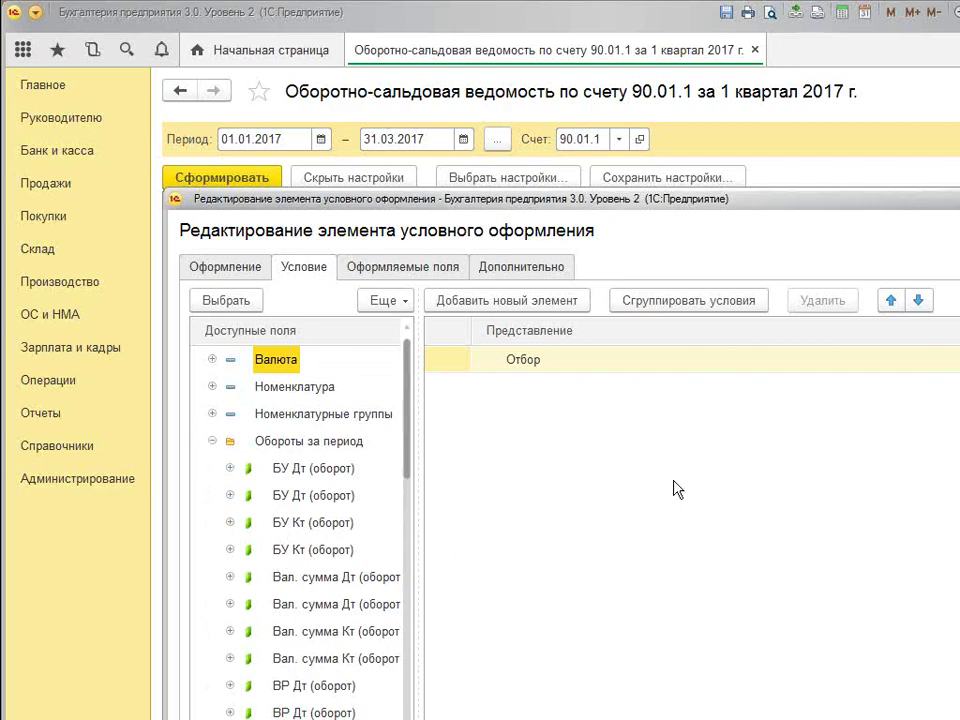
{"action": "left_click", "coordinate": [456, 306]}
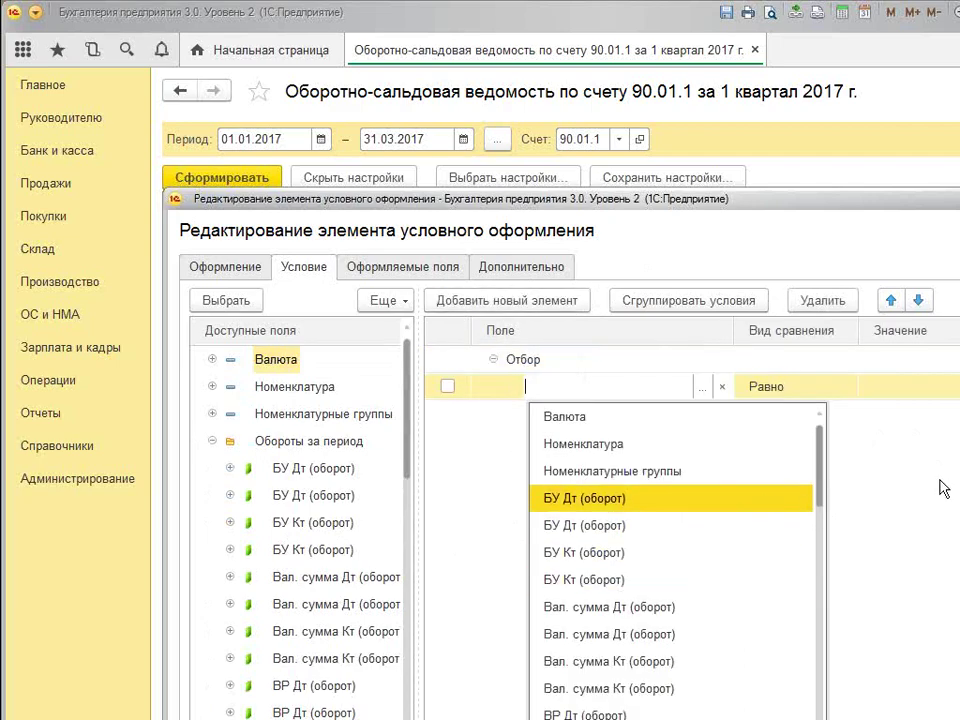
{"action": "key", "text": "Escape"}
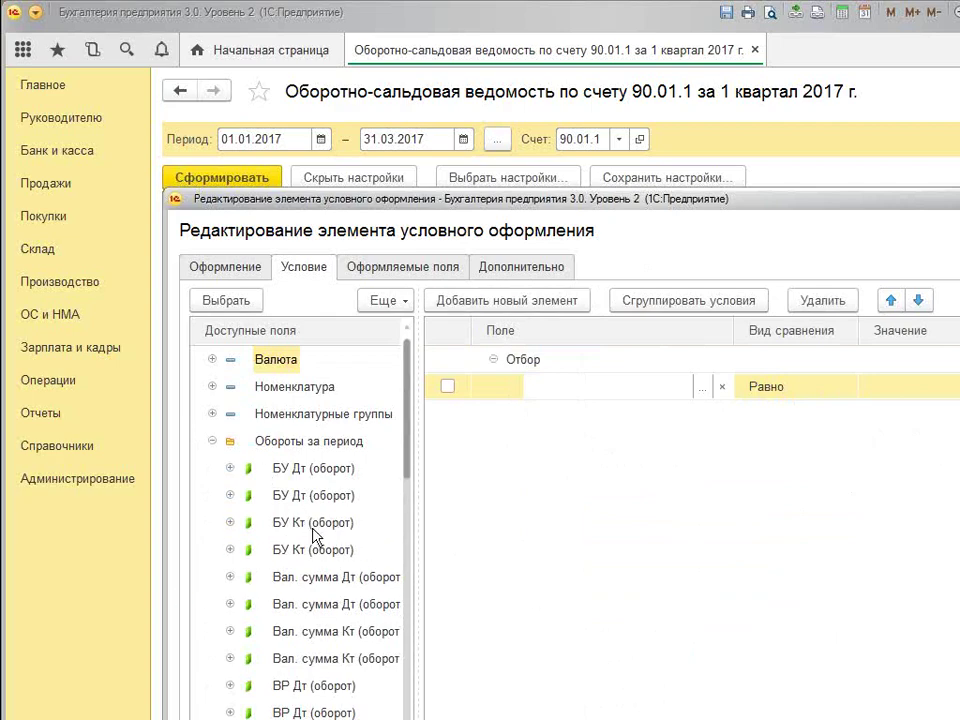
{"action": "left_click_drag", "start_coordinate": [313, 528], "coordinate": [596, 401]}
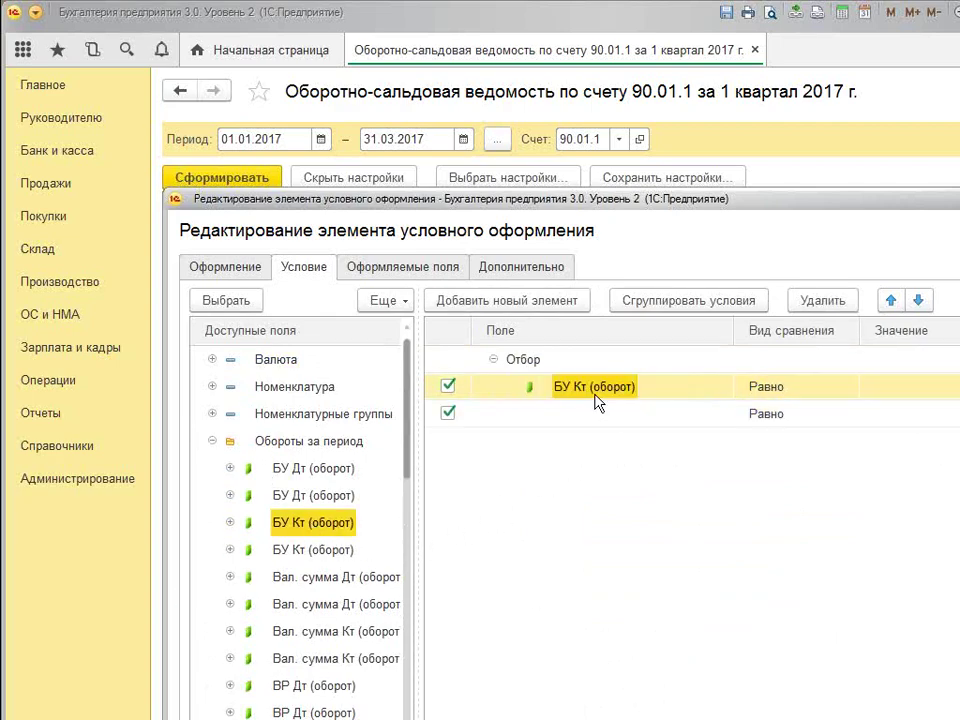
{"action": "left_click", "coordinate": [586, 420]}
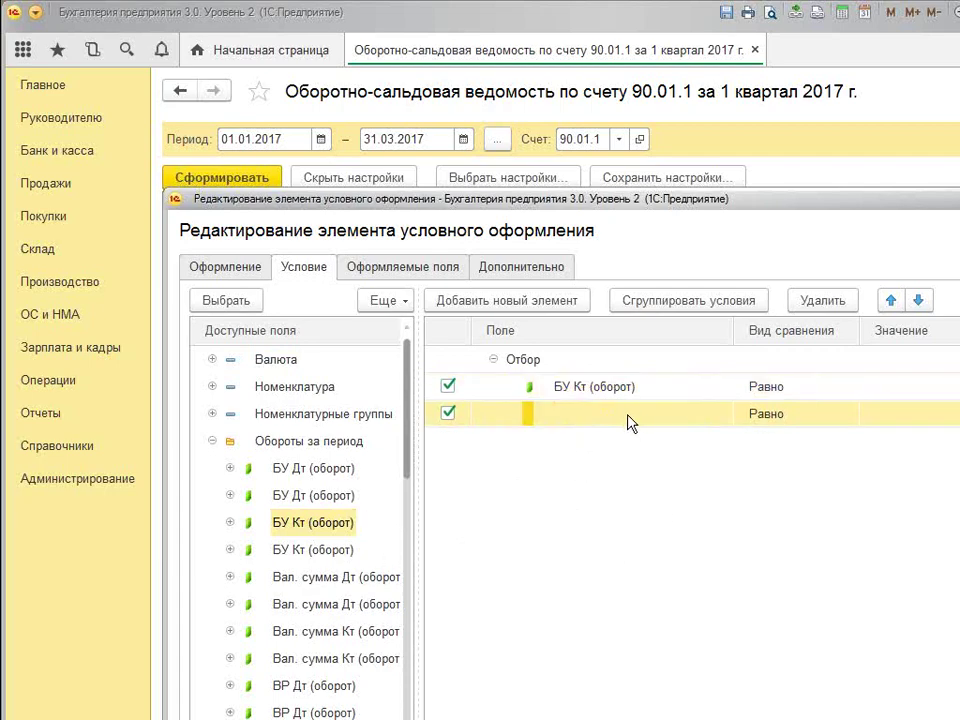
{"action": "right_click", "coordinate": [631, 423]}
{"action": "left_click", "coordinate": [701, 519]}
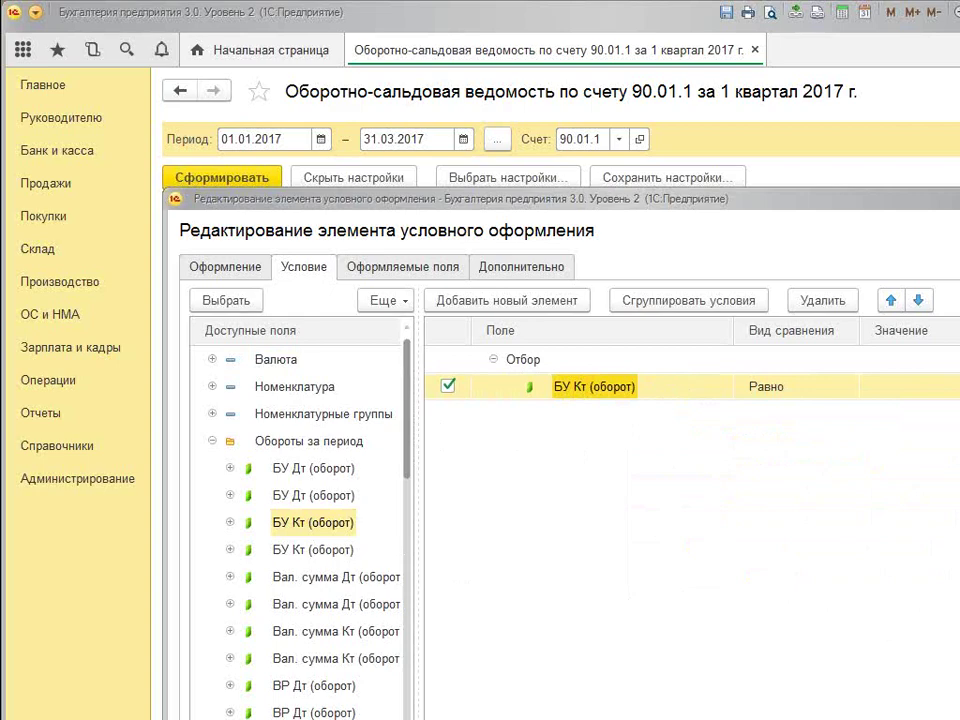
Set the БУ Кт (оборот) condition to Больше или равно with a threshold amount, and regenerate the report with the saved rule
{"action": "left_click", "coordinate": [947, 387]}
{"action": "left_click", "coordinate": [816, 386]}
{"action": "left_click", "coordinate": [814, 387]}
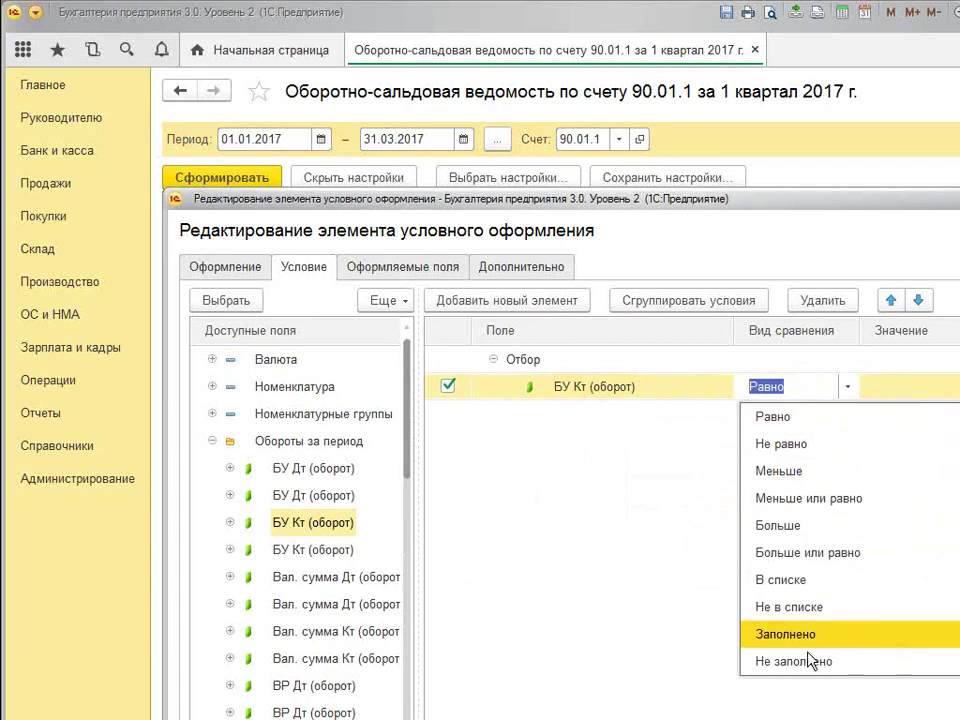
{"action": "left_click", "coordinate": [817, 553]}
{"action": "left_click", "coordinate": [907, 384]}
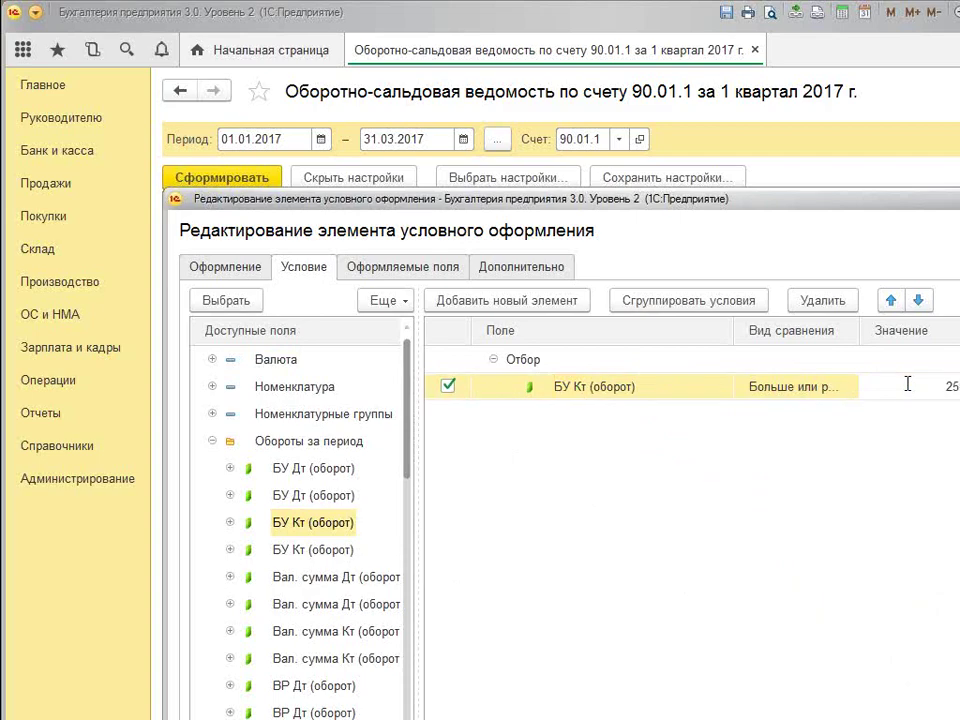
{"action": "left_click", "coordinate": [907, 385]}
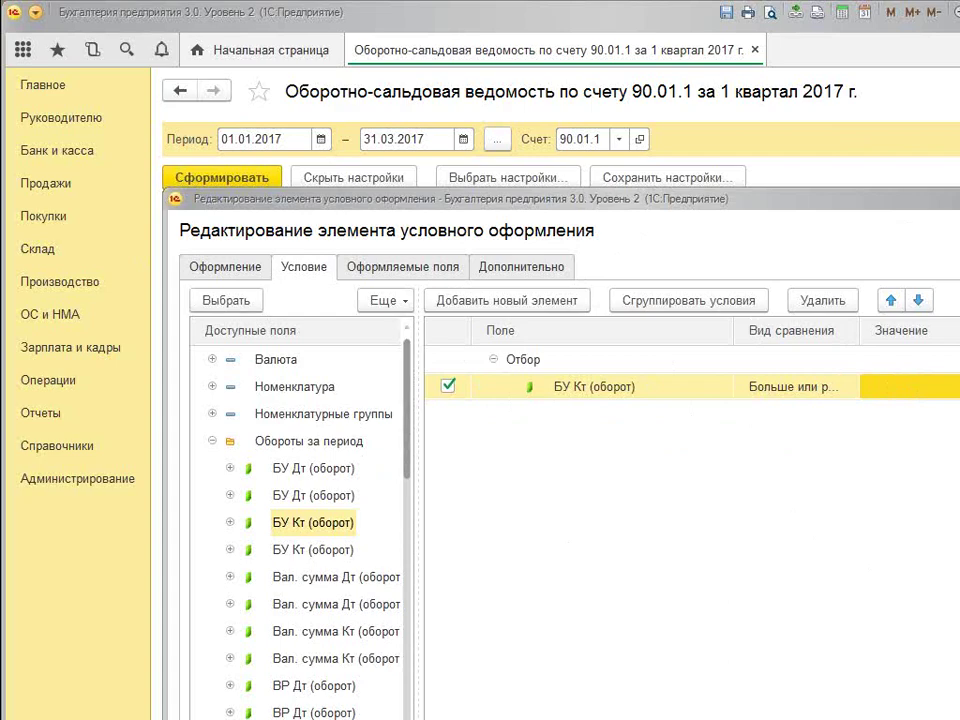
{"action": "key", "text": "ctrl+Return"}
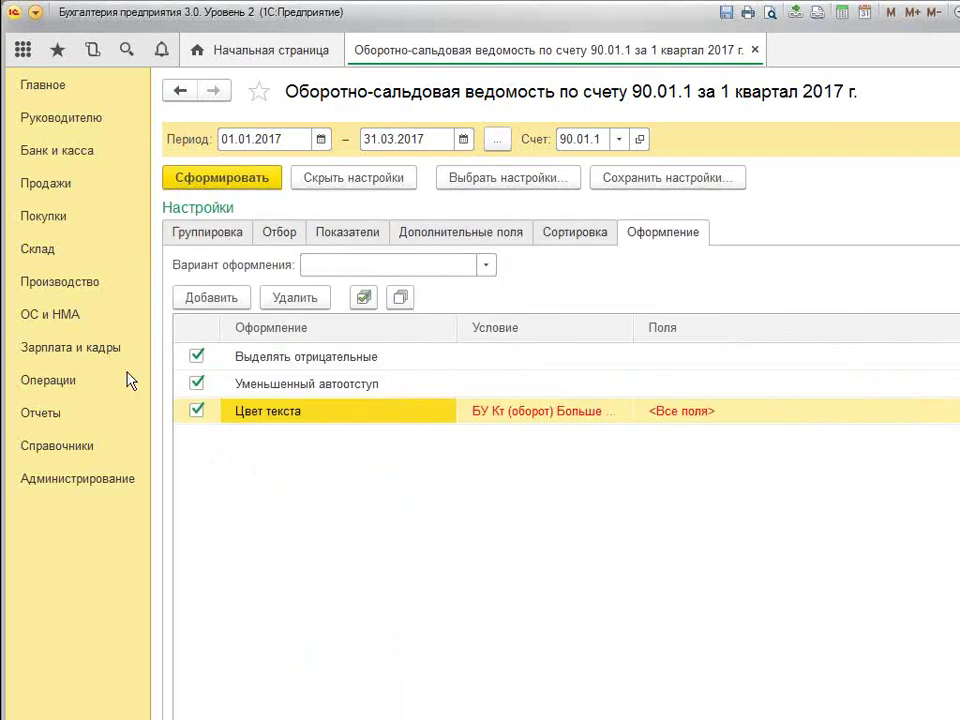
{"action": "left_click", "coordinate": [203, 178]}
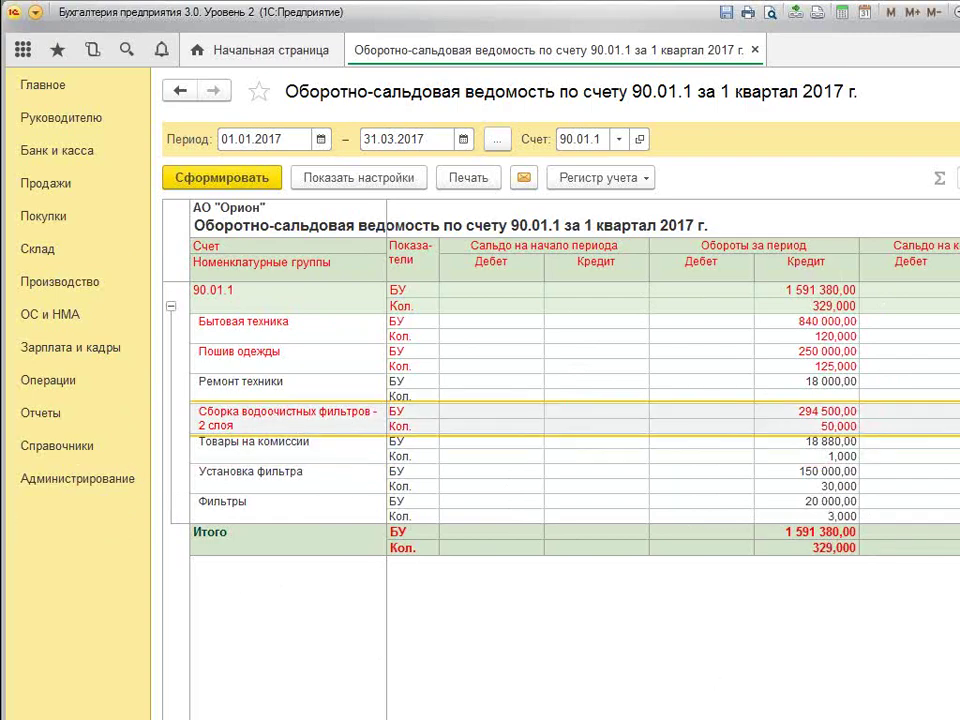
Limit the account 90.01.1 report's Цвет текста rule to the БУ Кт (оборот) field from Обороты за период and regenerate the report
{"action": "left_click", "coordinate": [362, 178]}
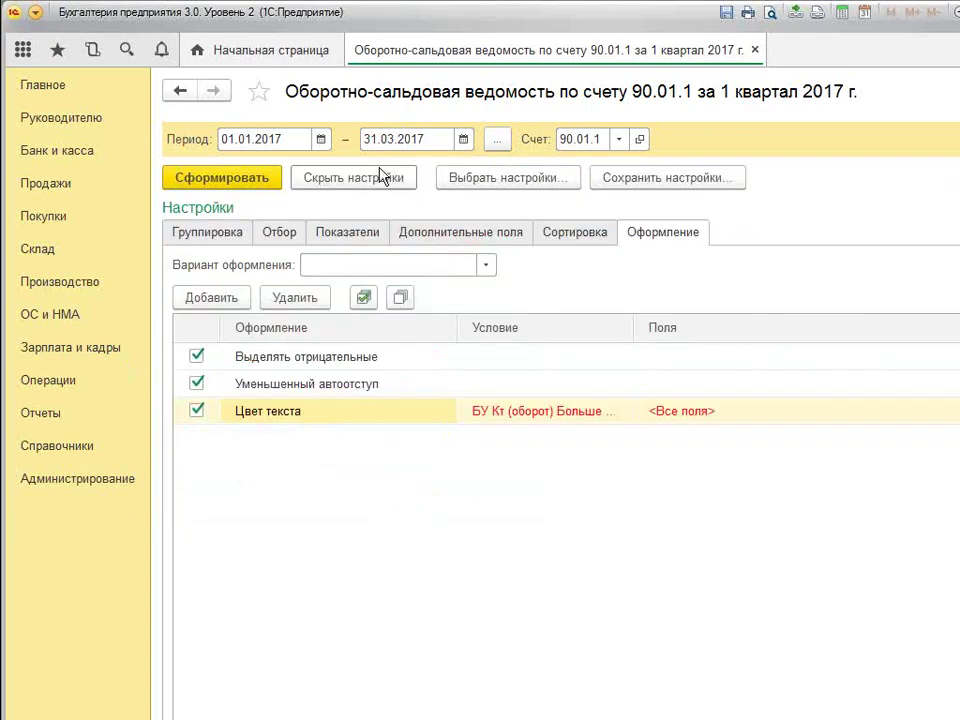
{"action": "double_click", "coordinate": [611, 424]}
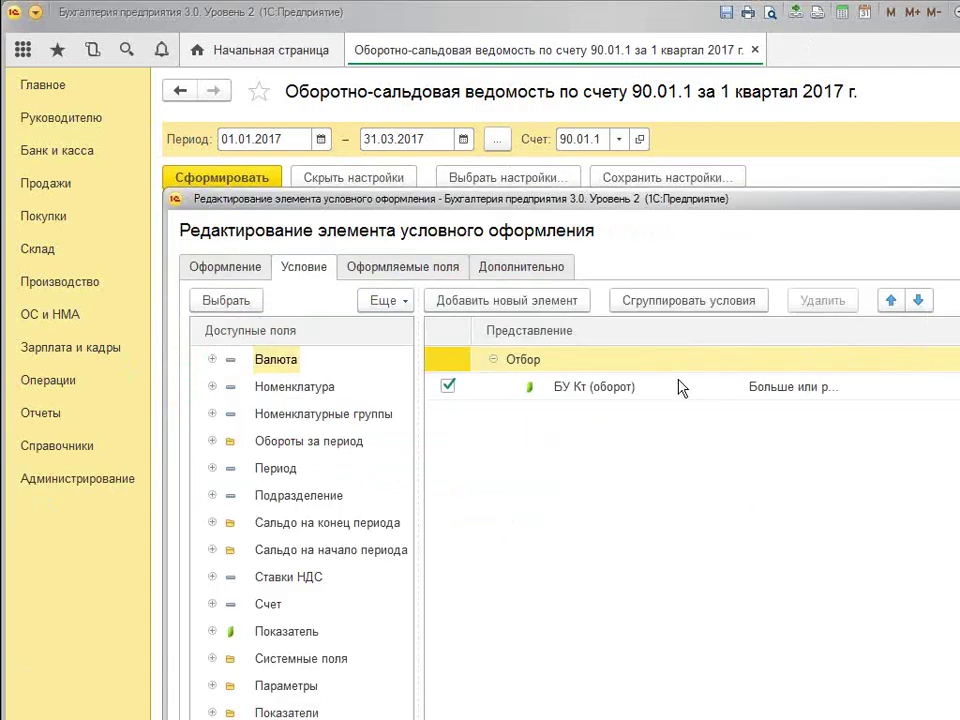
{"action": "left_click", "coordinate": [396, 271]}
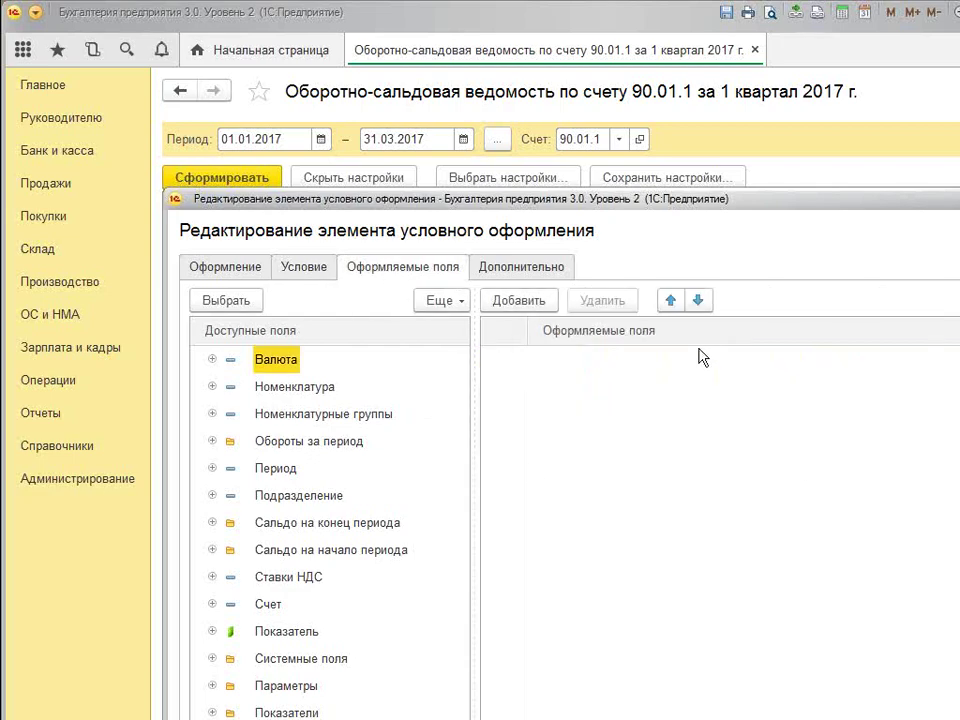
{"action": "left_click", "coordinate": [671, 373]}
{"action": "left_click", "coordinate": [212, 443]}
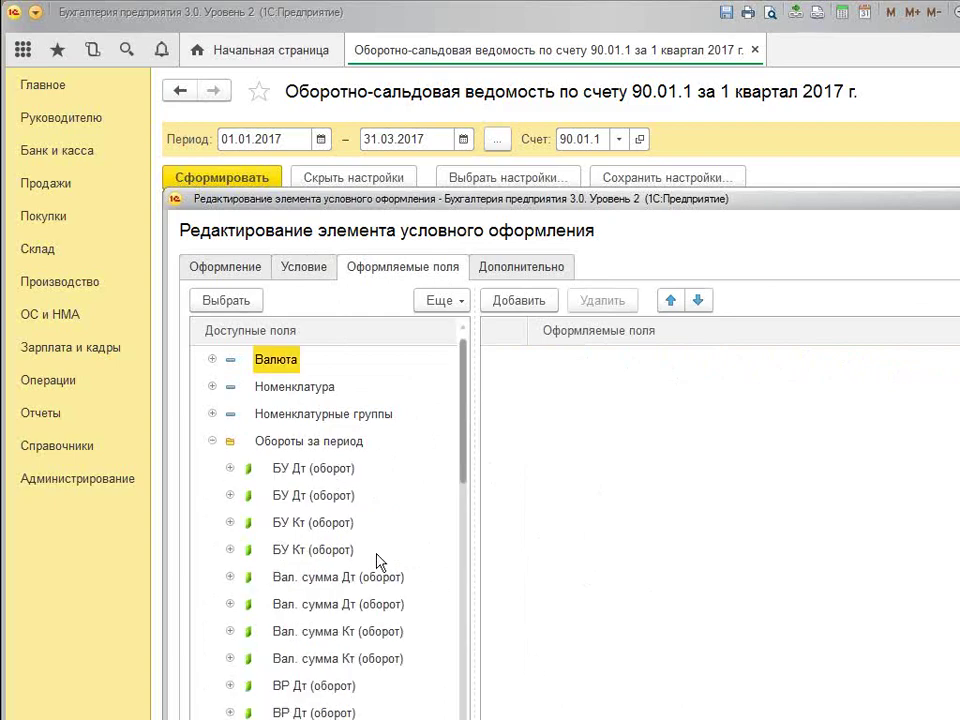
{"action": "double_click", "coordinate": [327, 524]}
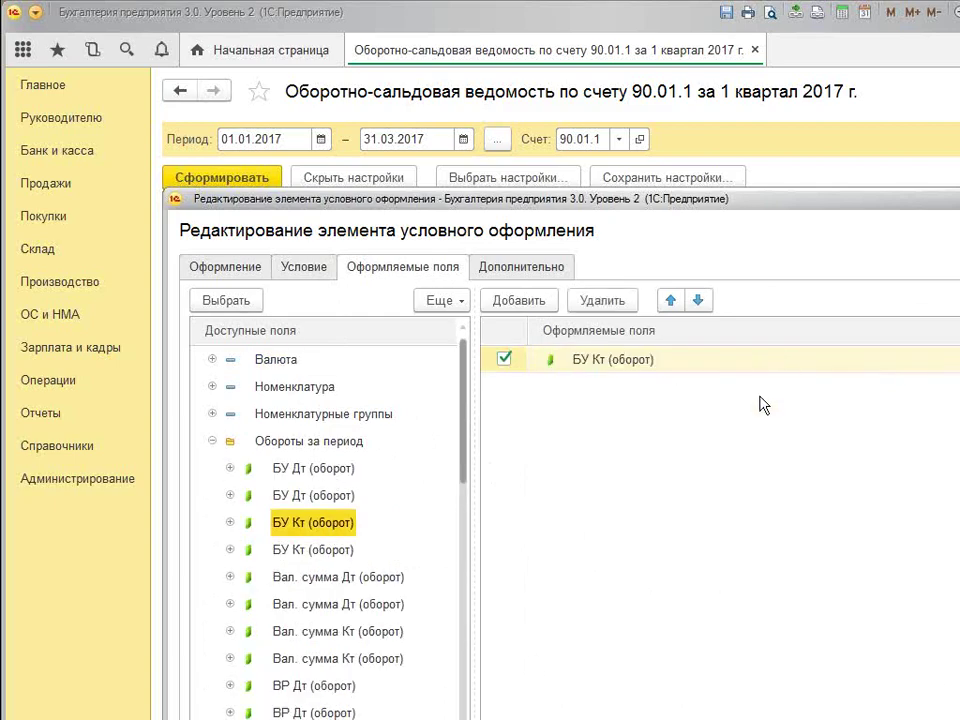
{"action": "key", "text": "ctrl+Return"}
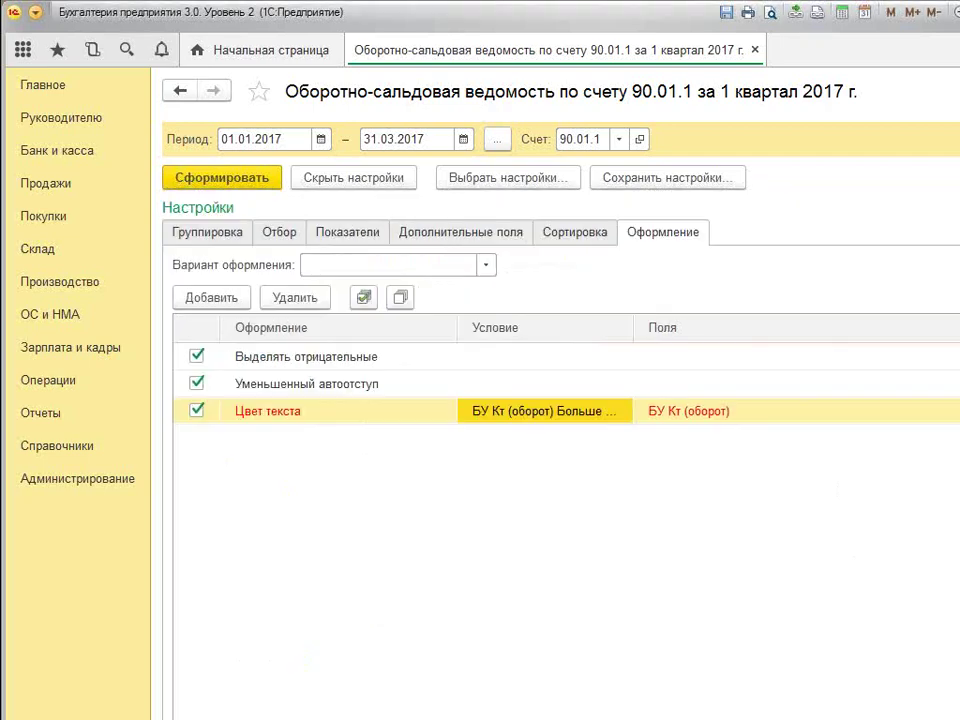
{"action": "left_click", "coordinate": [208, 226]}
{"action": "left_click", "coordinate": [223, 175]}
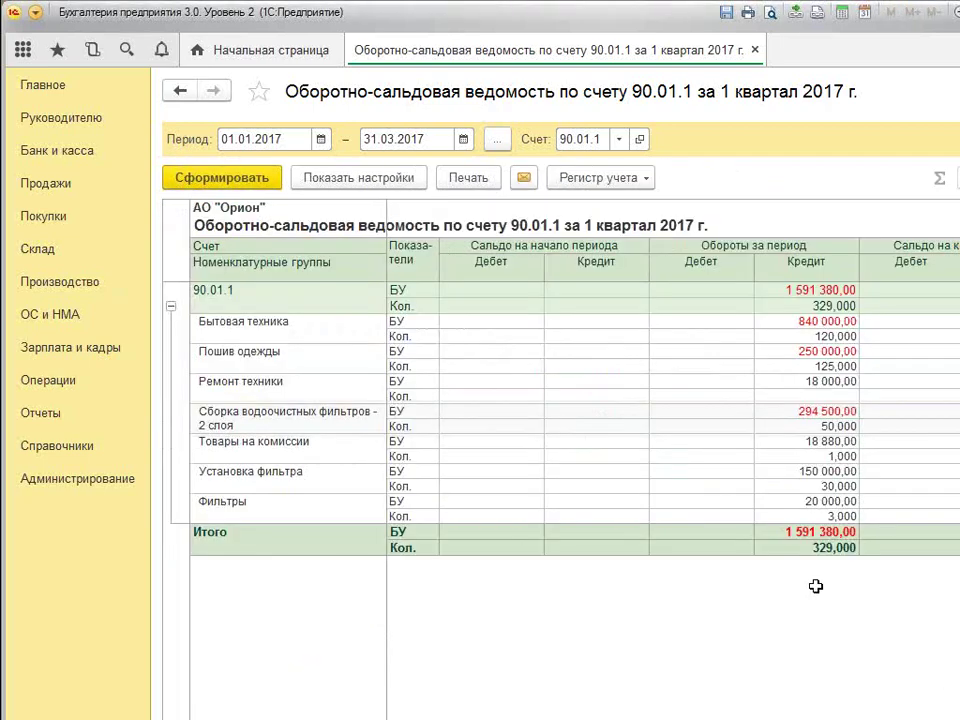
Examine the credit turnover amounts and quantities in the account 90.01.1 report to check which cells the rule colours
{"action": "left_click", "coordinate": [830, 321]}
{"action": "left_click", "coordinate": [840, 351]}
{"action": "left_click", "coordinate": [840, 366]}
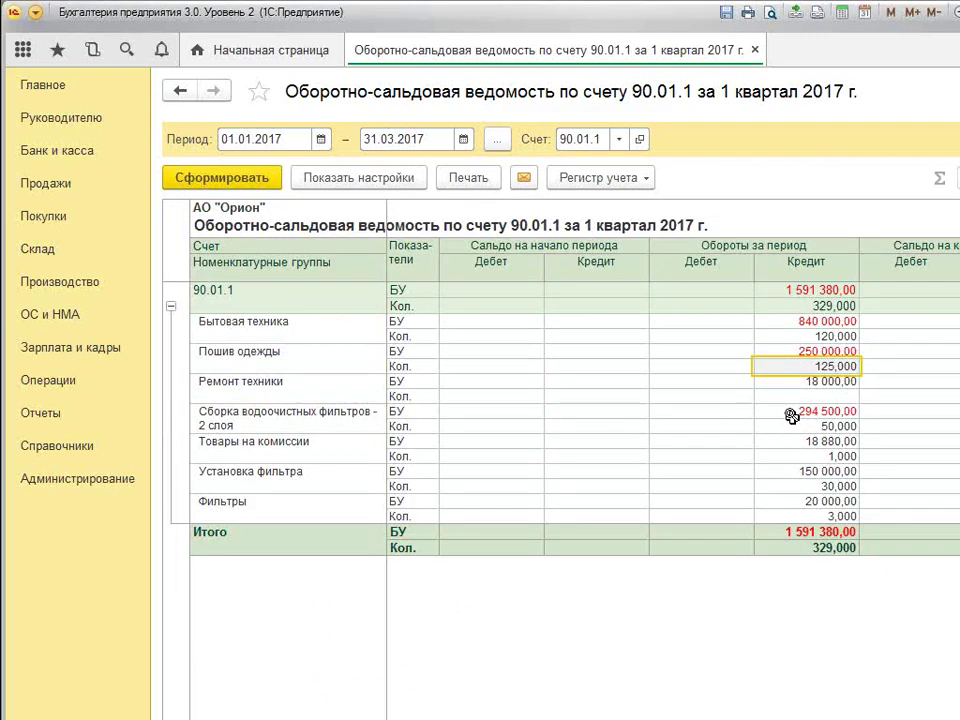
{"action": "left_click", "coordinate": [797, 411]}
{"action": "left_click", "coordinate": [797, 532]}
{"action": "left_click", "coordinate": [784, 306]}
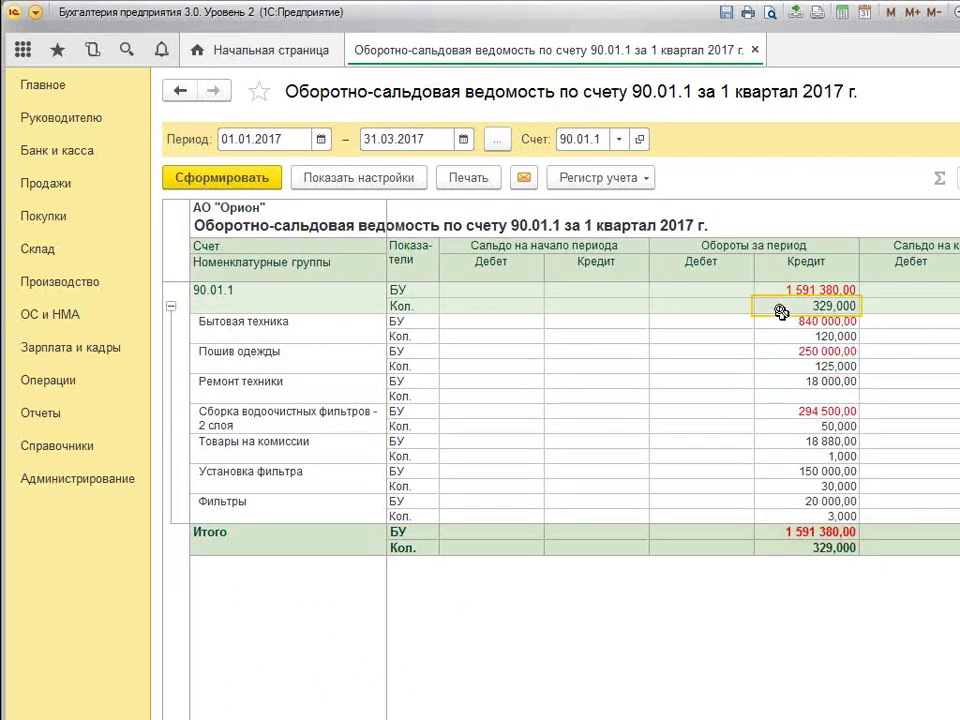
{"action": "left_click", "coordinate": [806, 323]}
{"action": "left_click", "coordinate": [795, 351]}
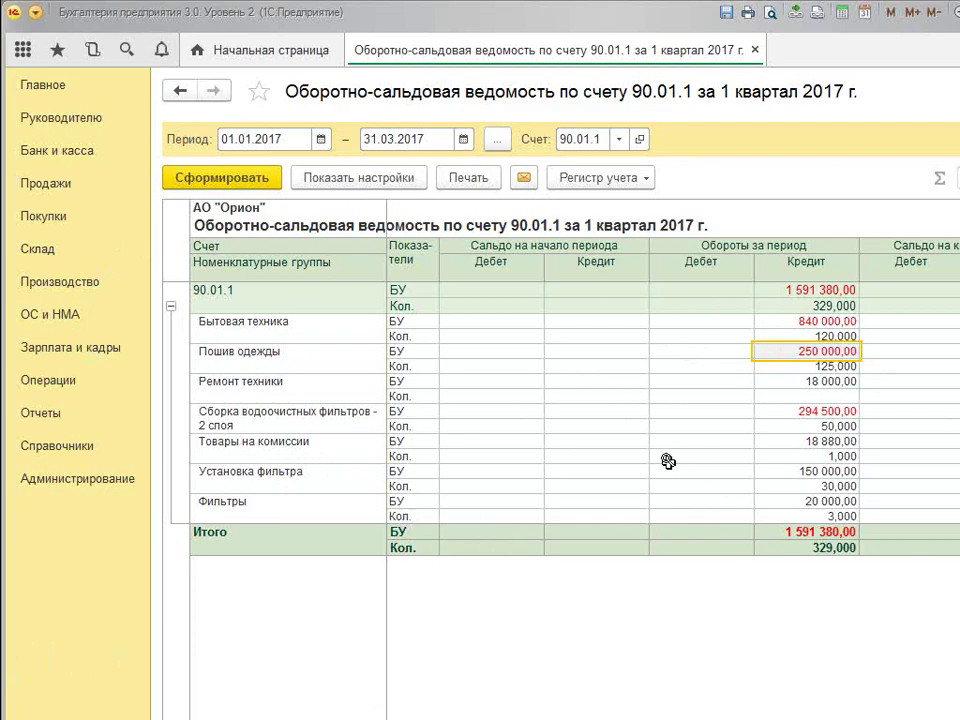
Open the Анализ субконто report for Контрагенты, generate it for 01.01.2017–31.03.2017 and look through its rows
{"action": "left_click", "coordinate": [52, 415]}
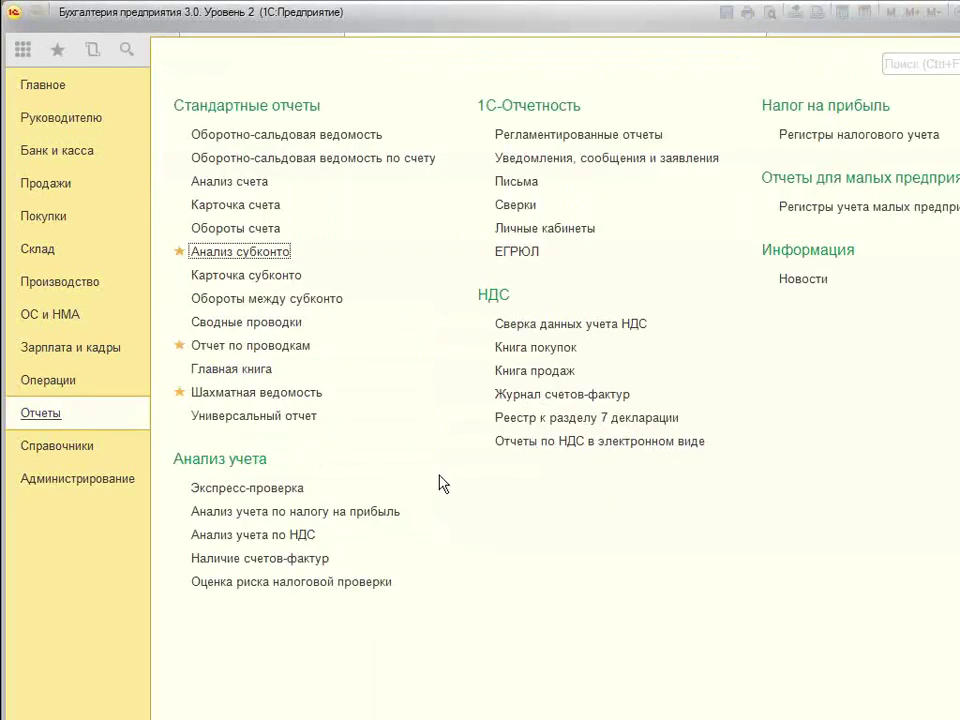
{"action": "left_click", "coordinate": [280, 251]}
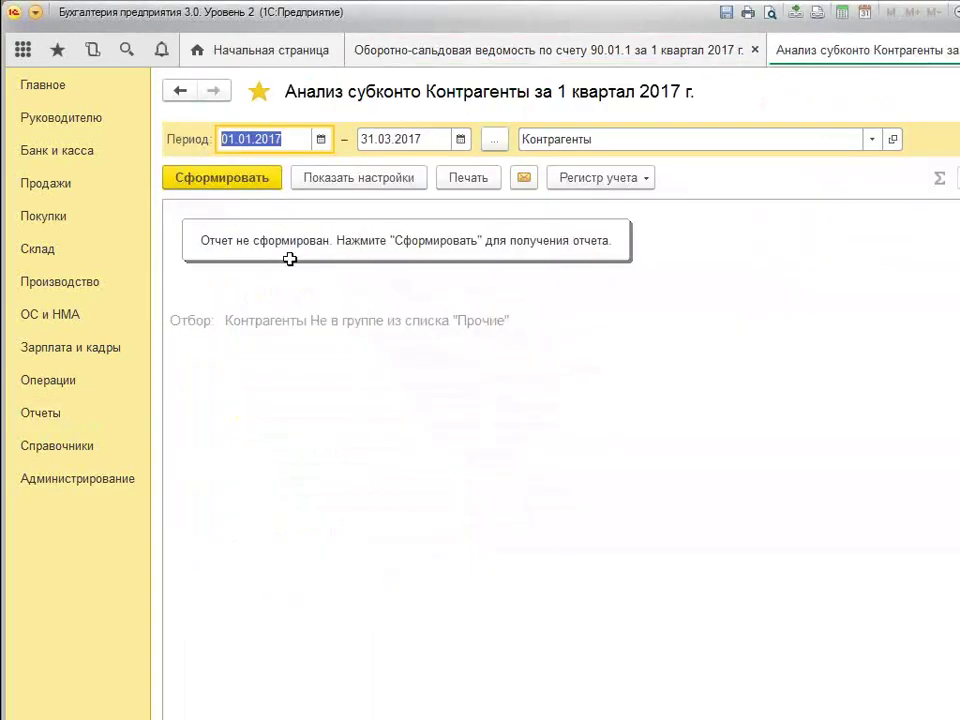
{"action": "left_click", "coordinate": [227, 180]}
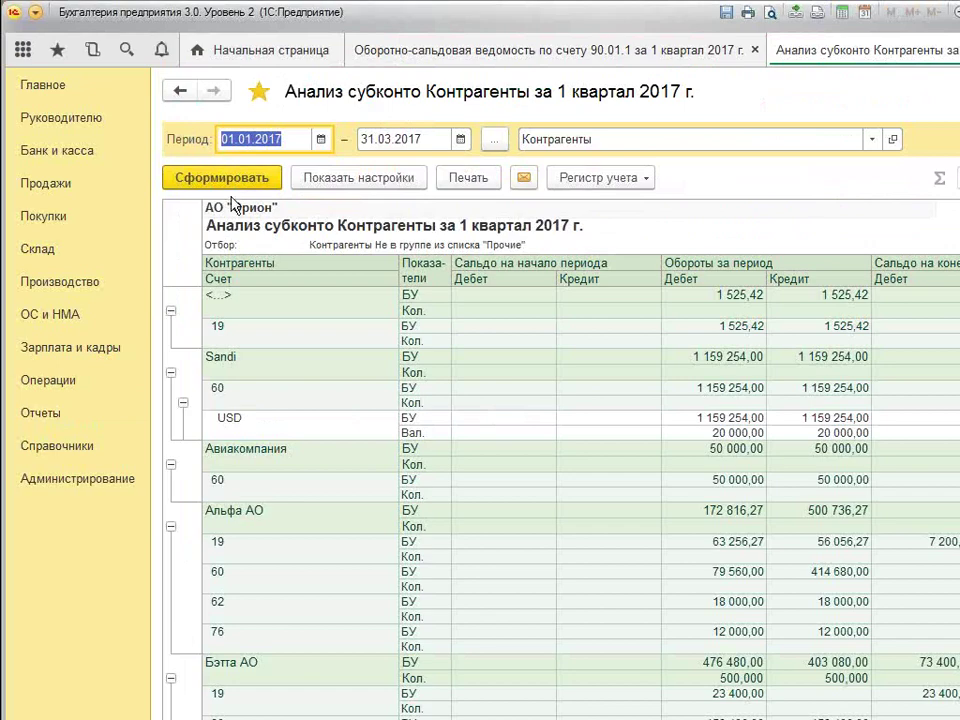
{"action": "scroll", "coordinate": [666, 428], "scroll_direction": "down", "scroll_amount": 4}
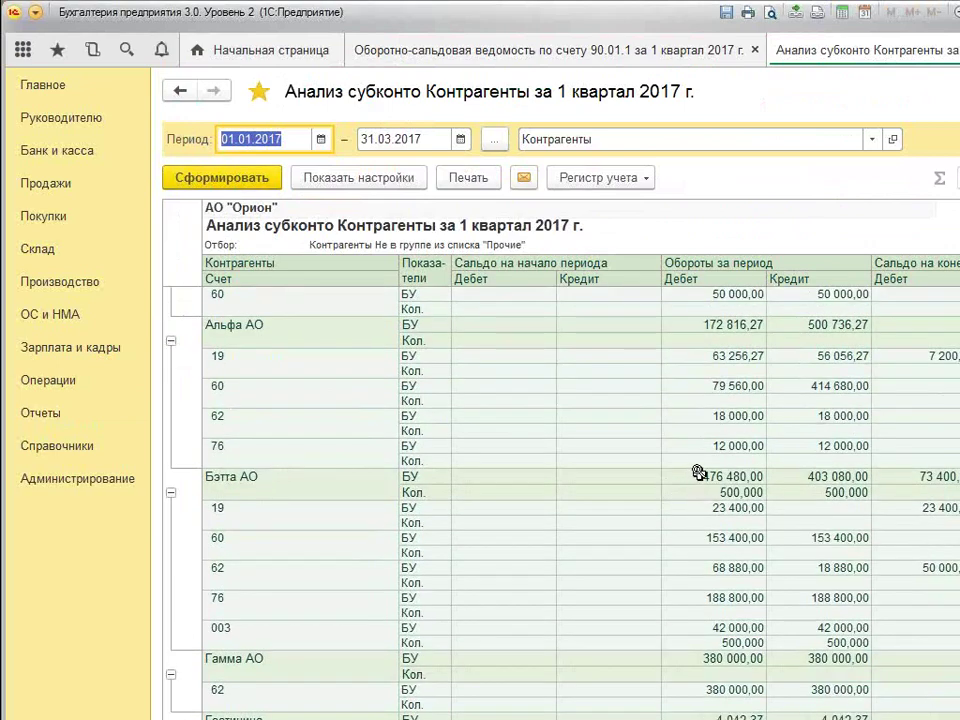
{"action": "scroll", "coordinate": [696, 471], "scroll_direction": "up", "scroll_amount": 4}
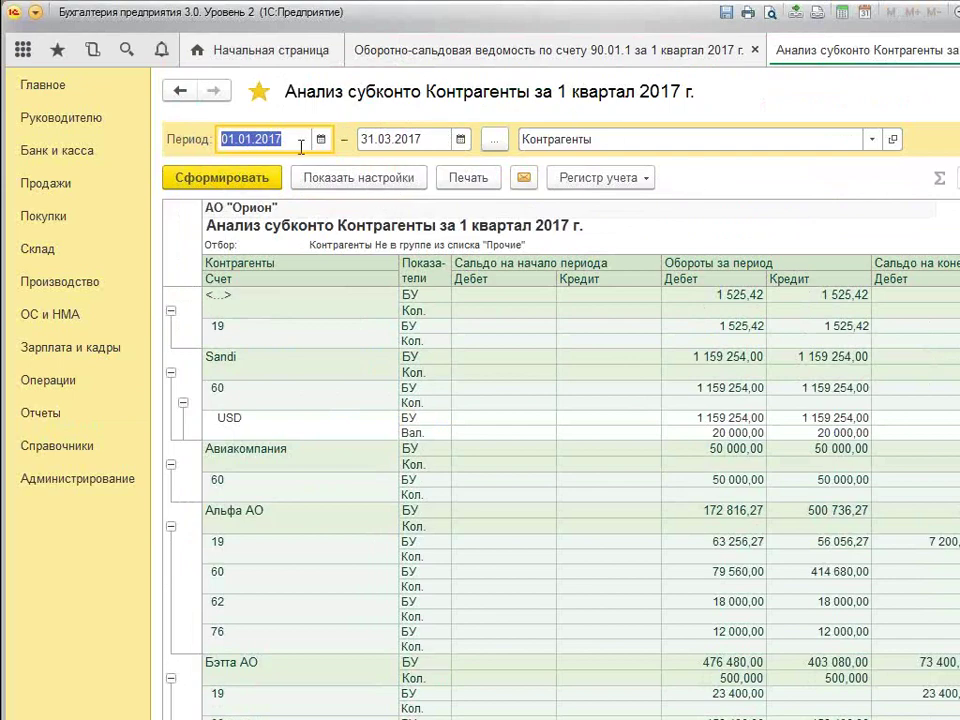
Add a conditional formatting rule to the Анализ субконто report with Цвет текста set to the red style Вид дня производственного календаря не указан
{"action": "left_click", "coordinate": [360, 184]}
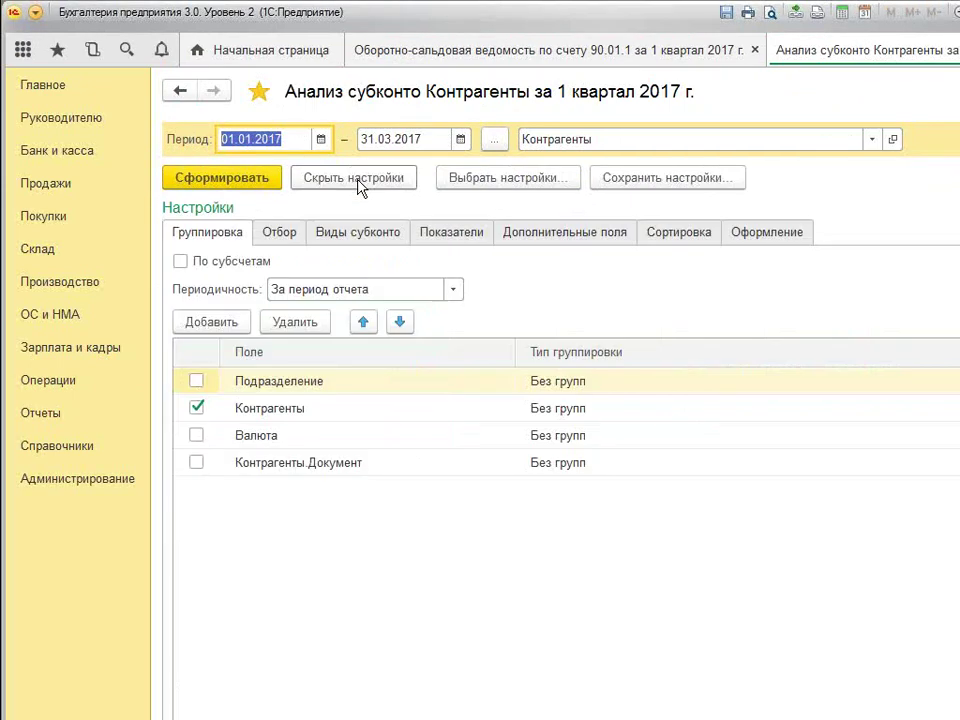
{"action": "left_click", "coordinate": [757, 238]}
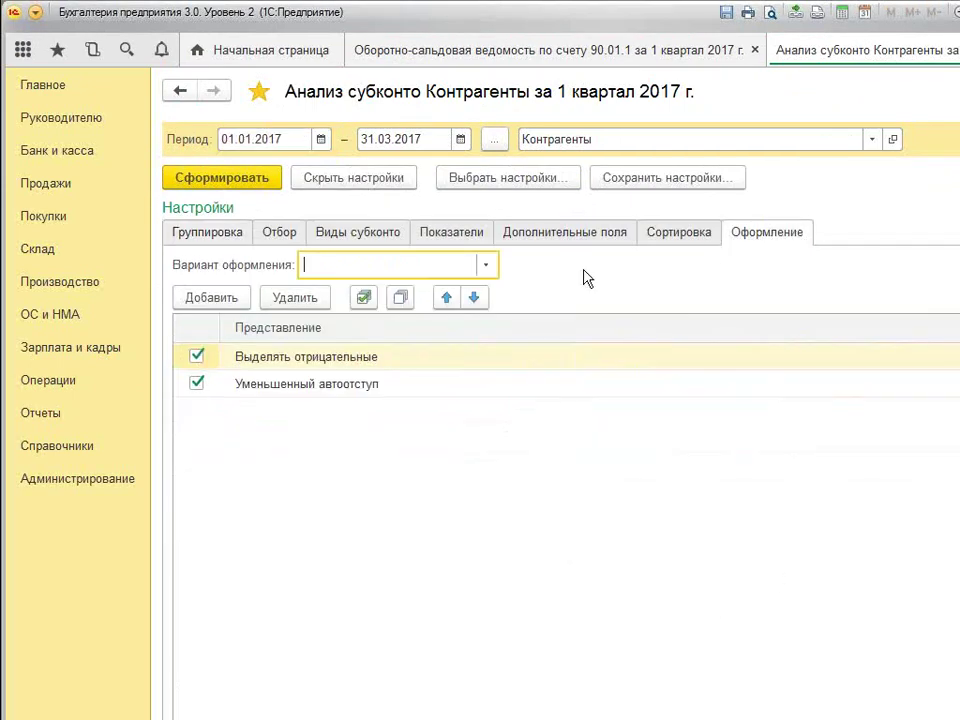
{"action": "left_click", "coordinate": [214, 300]}
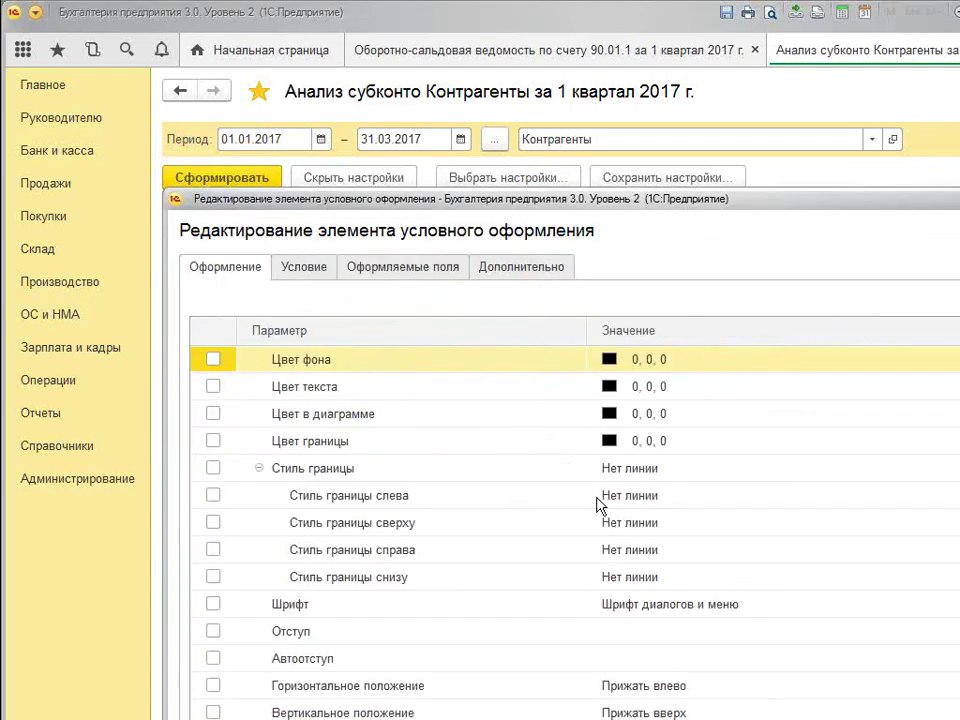
{"action": "left_click", "coordinate": [213, 385]}
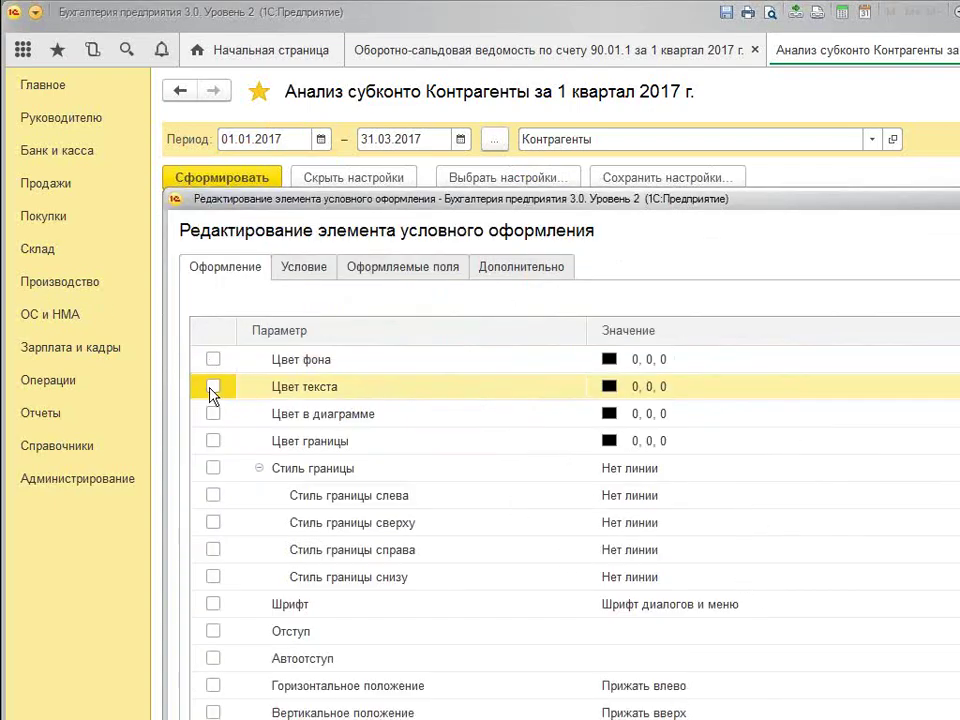
{"action": "left_click", "coordinate": [707, 387]}
{"action": "key", "text": "F4"}
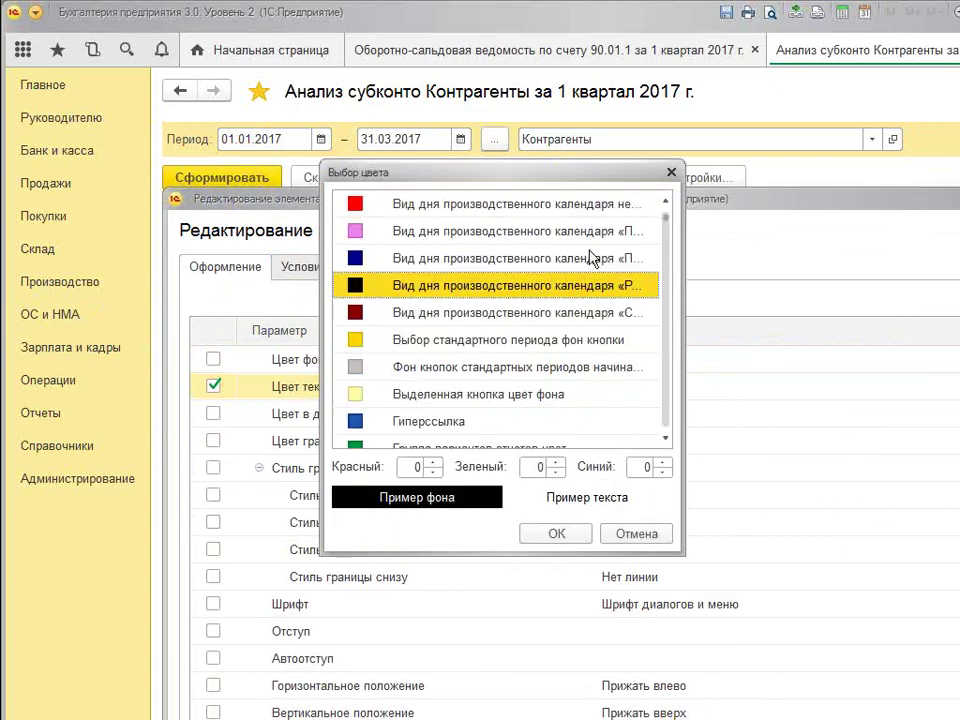
{"action": "double_click", "coordinate": [505, 206]}
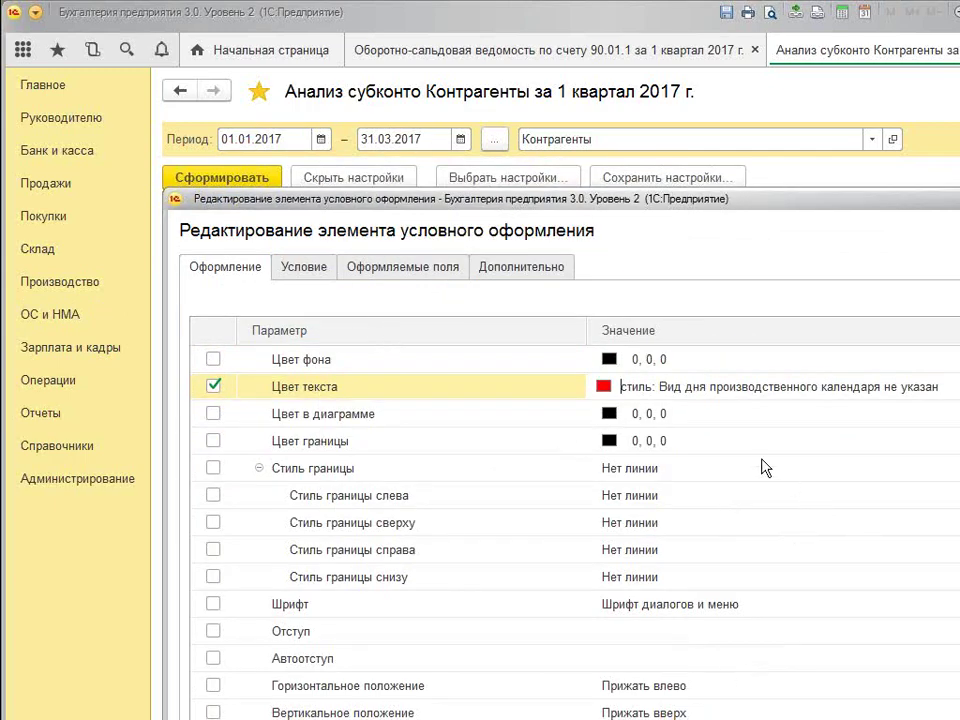
{"action": "left_click", "coordinate": [720, 440]}
Add the rule's condition on БУ Кт (оборот) from Обороты за период, comparing Меньше или равно with a threshold amount
{"action": "left_click", "coordinate": [305, 268]}
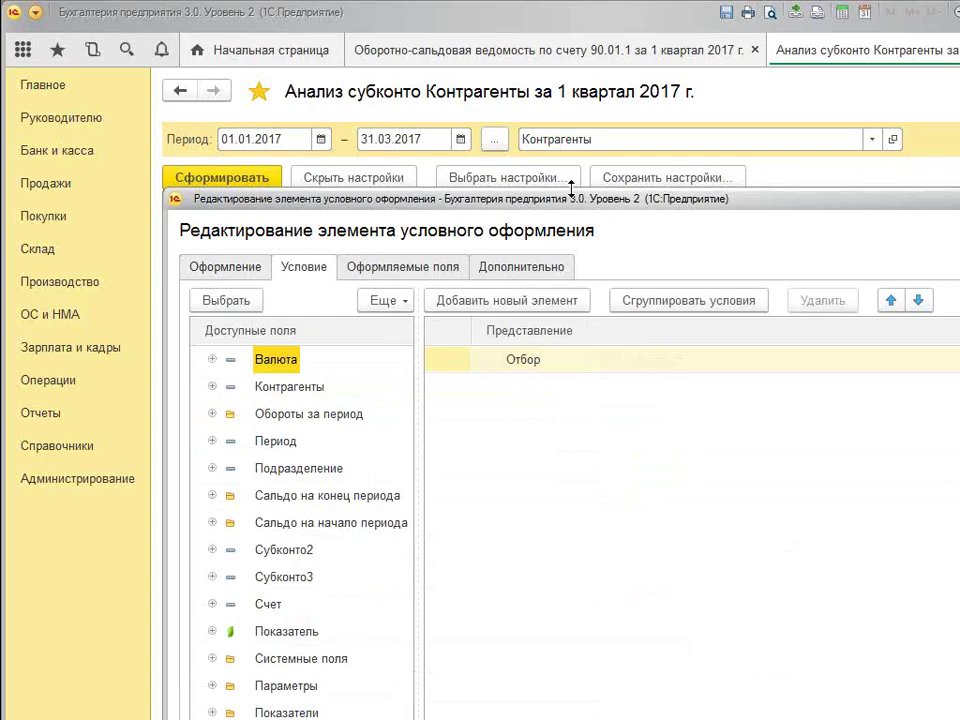
{"action": "left_click_drag", "start_coordinate": [500, 199], "coordinate": [528, 421]}
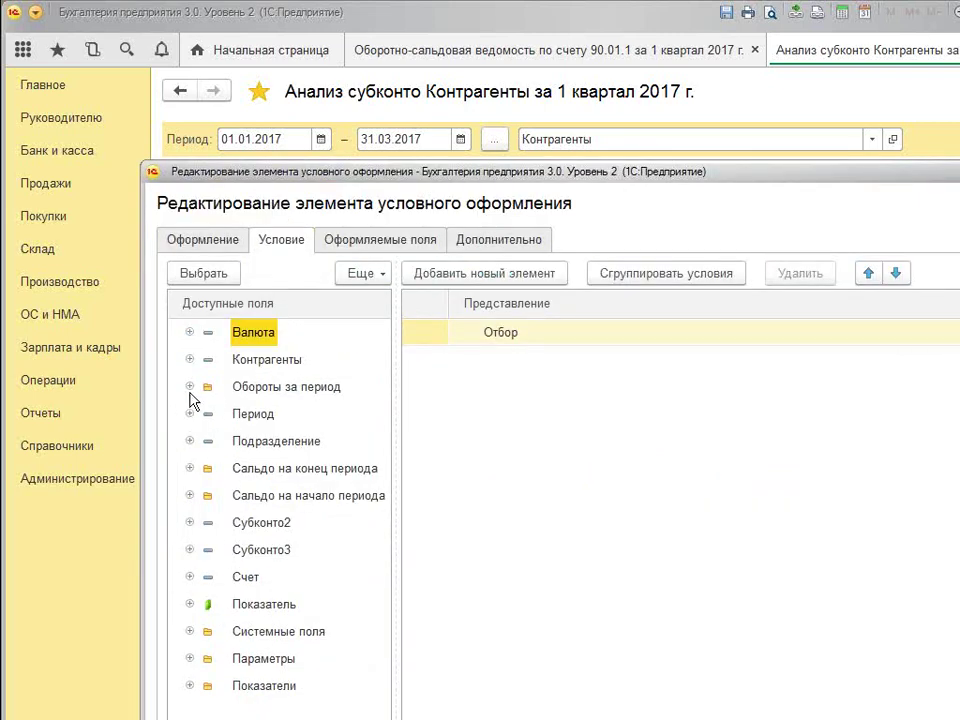
{"action": "left_click", "coordinate": [189, 387]}
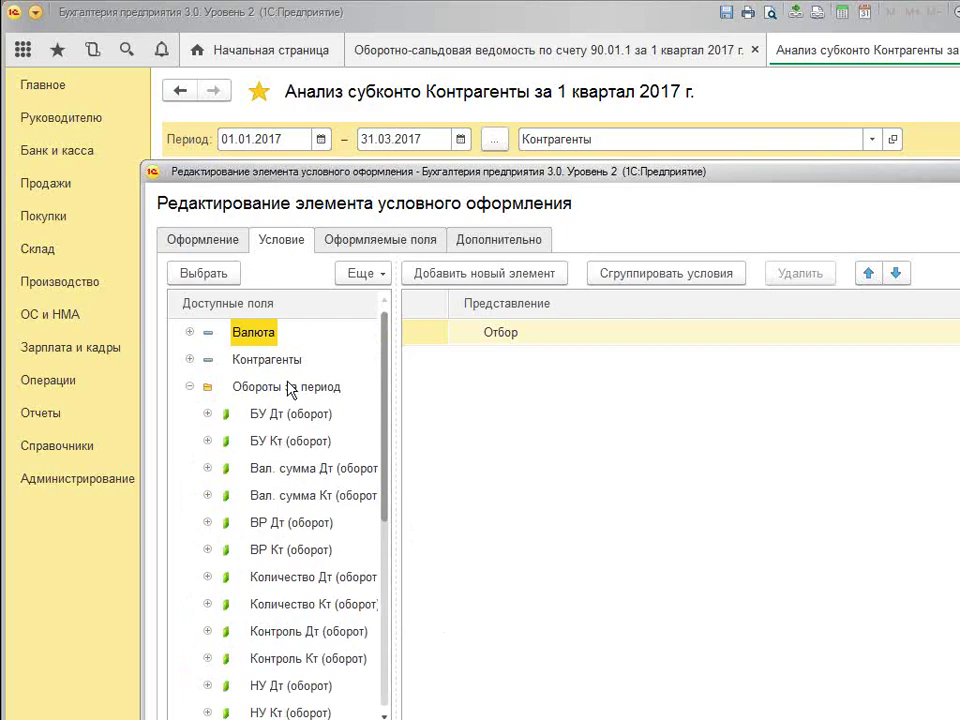
{"action": "double_click", "coordinate": [297, 442]}
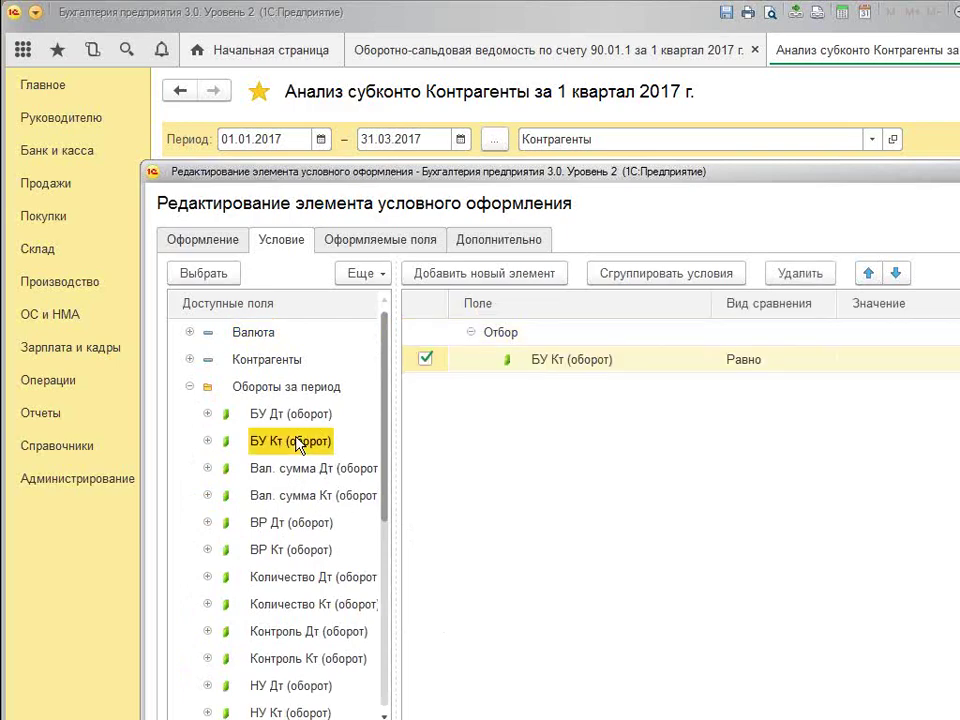
{"action": "left_click", "coordinate": [780, 362]}
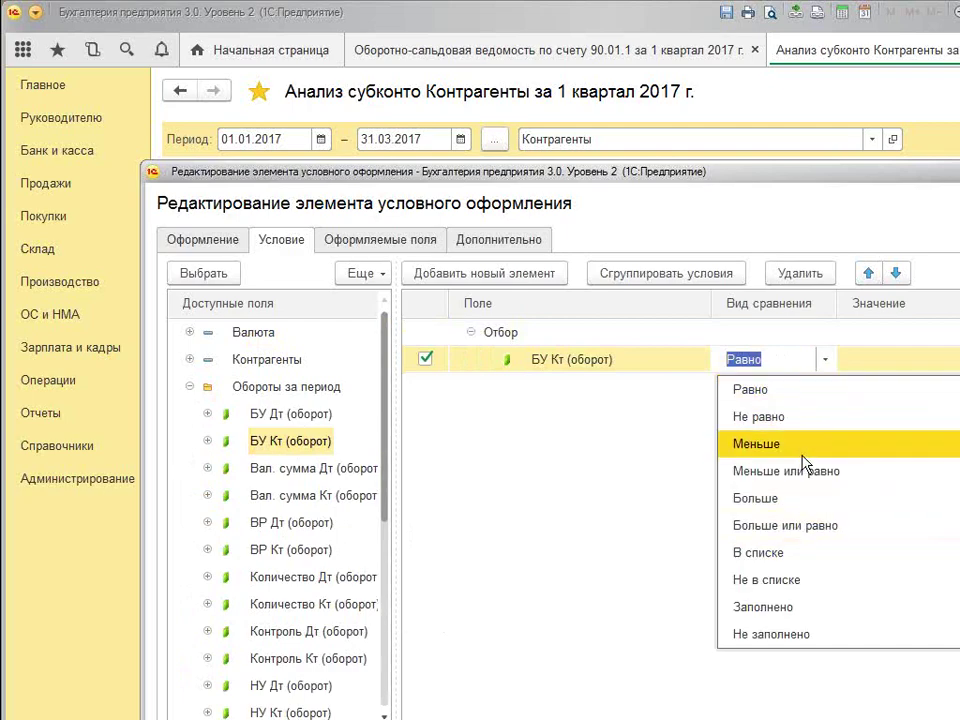
{"action": "left_click", "coordinate": [763, 476]}
{"action": "left_click", "coordinate": [893, 362]}
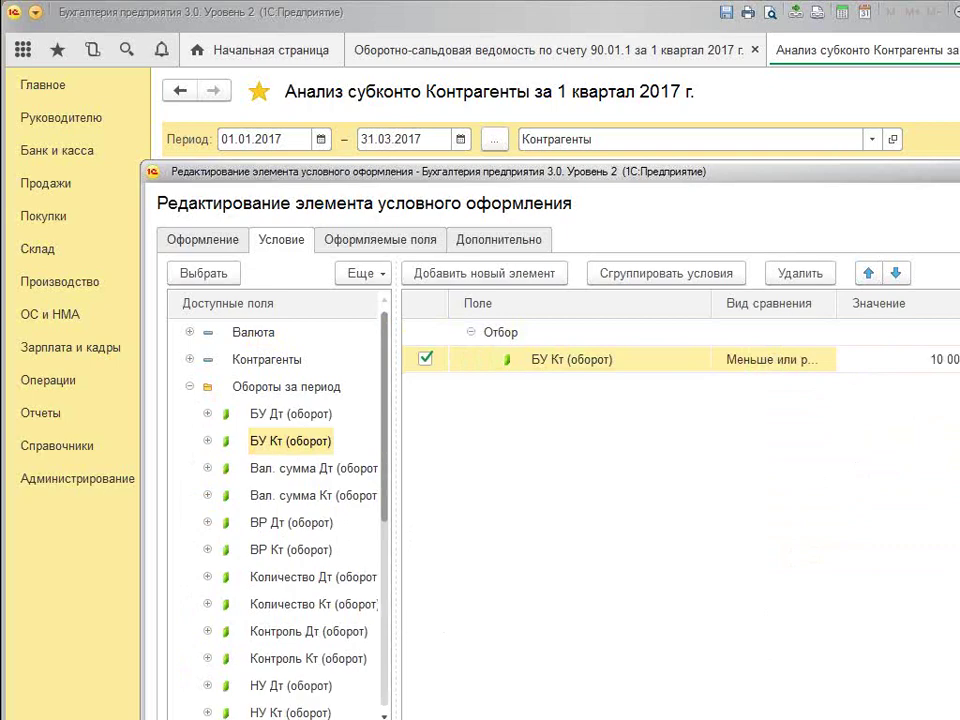
{"action": "left_click", "coordinate": [898, 359]}
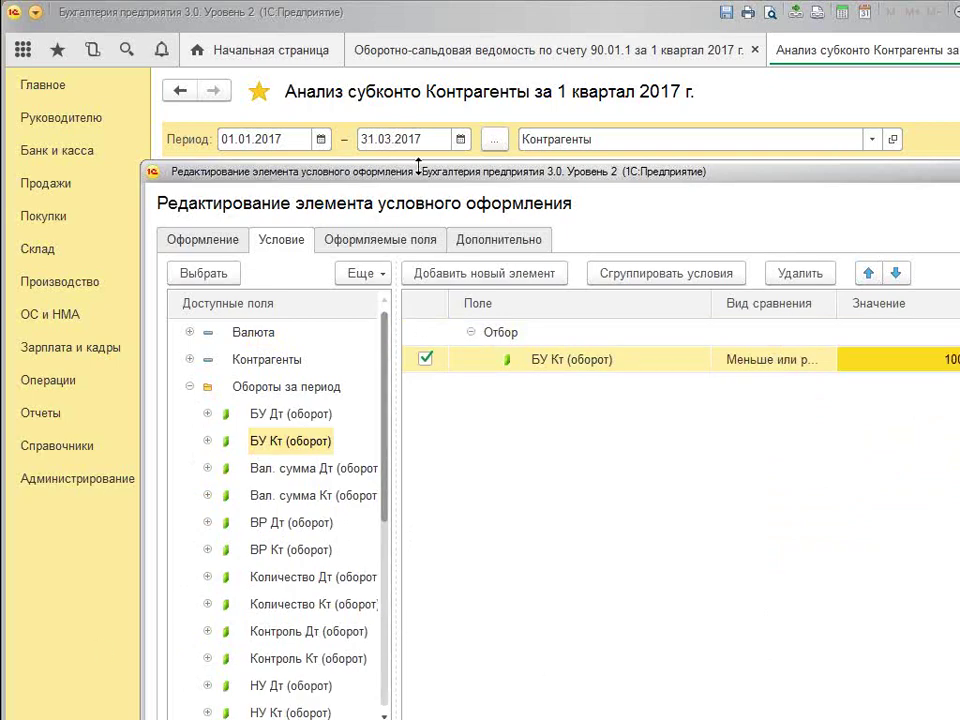
Limit the new rule's formatting to the БУ Кт (оборот) field, save the rule, regenerate the Анализ субконто report and review its rows
{"action": "left_click", "coordinate": [410, 242]}
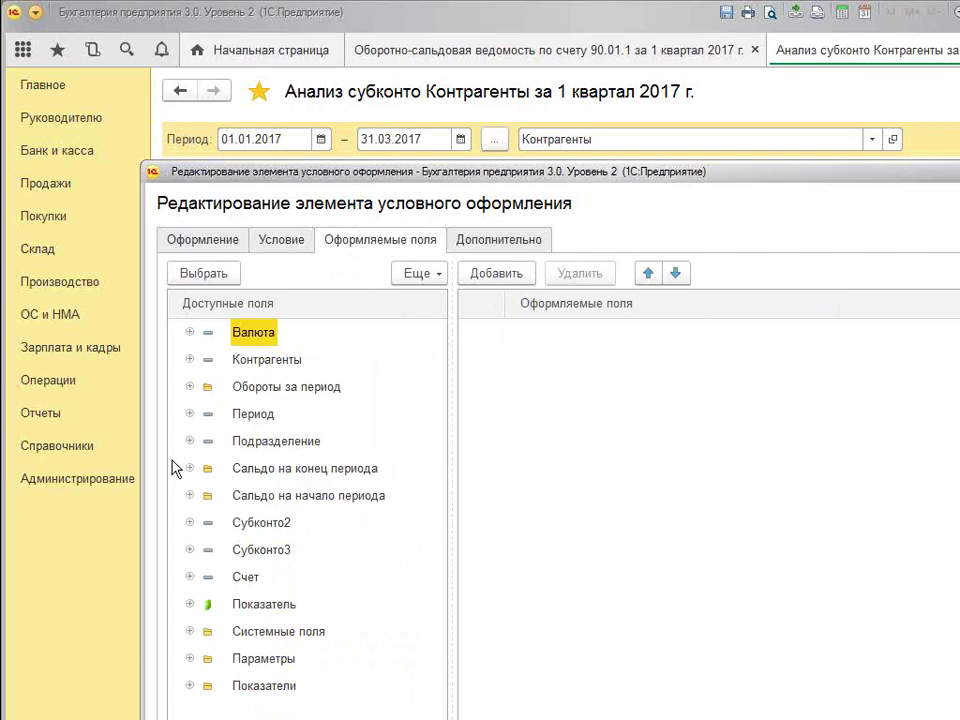
{"action": "left_click", "coordinate": [189, 387]}
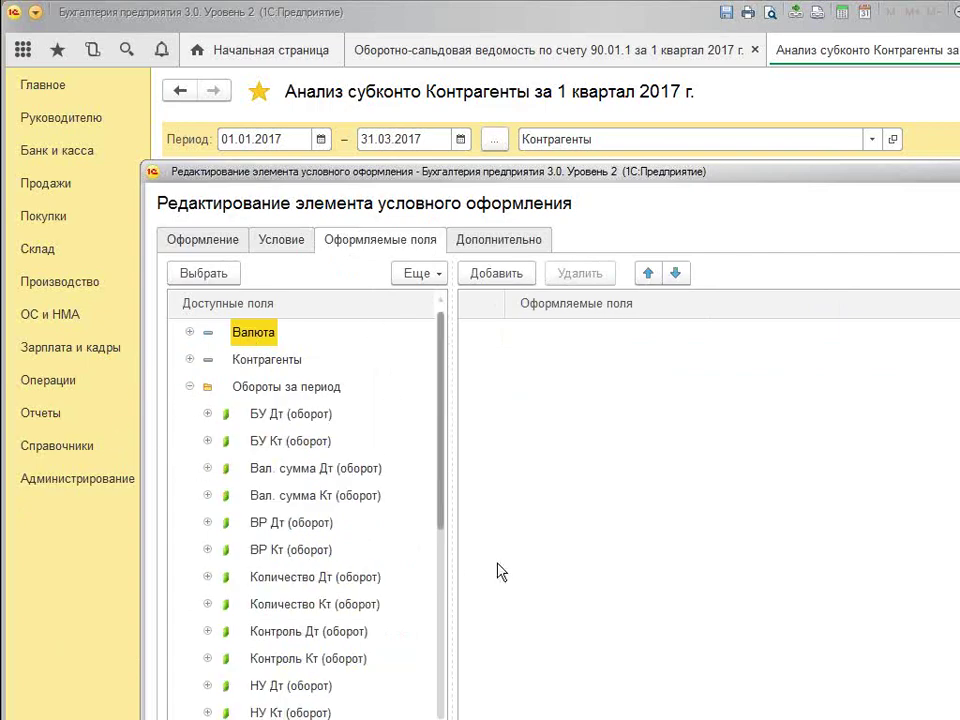
{"action": "double_click", "coordinate": [300, 441]}
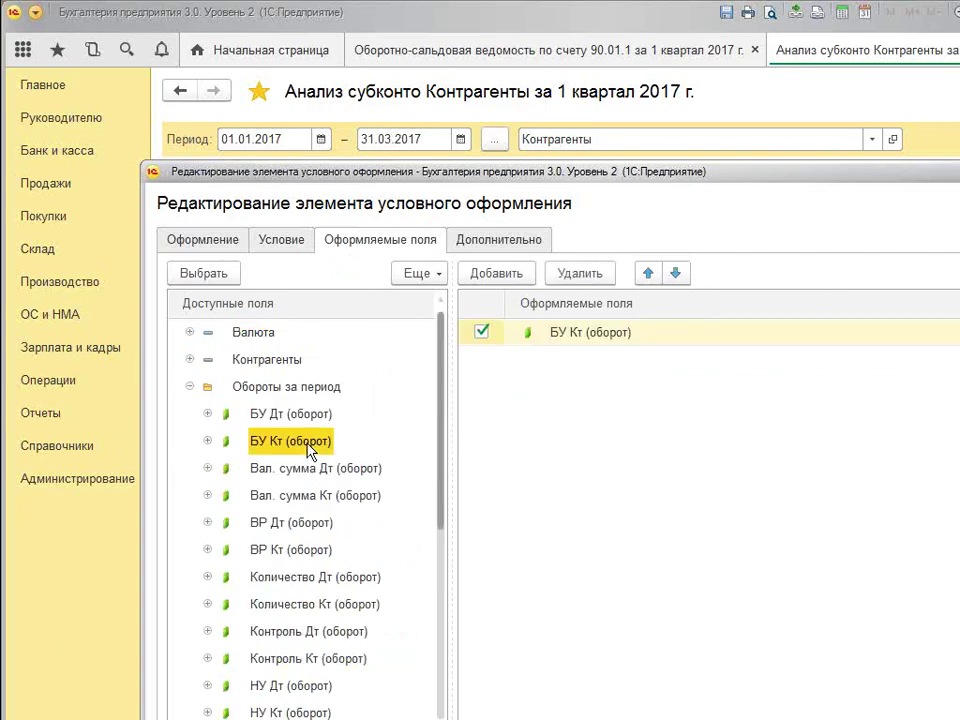
{"action": "left_click", "coordinate": [620, 435]}
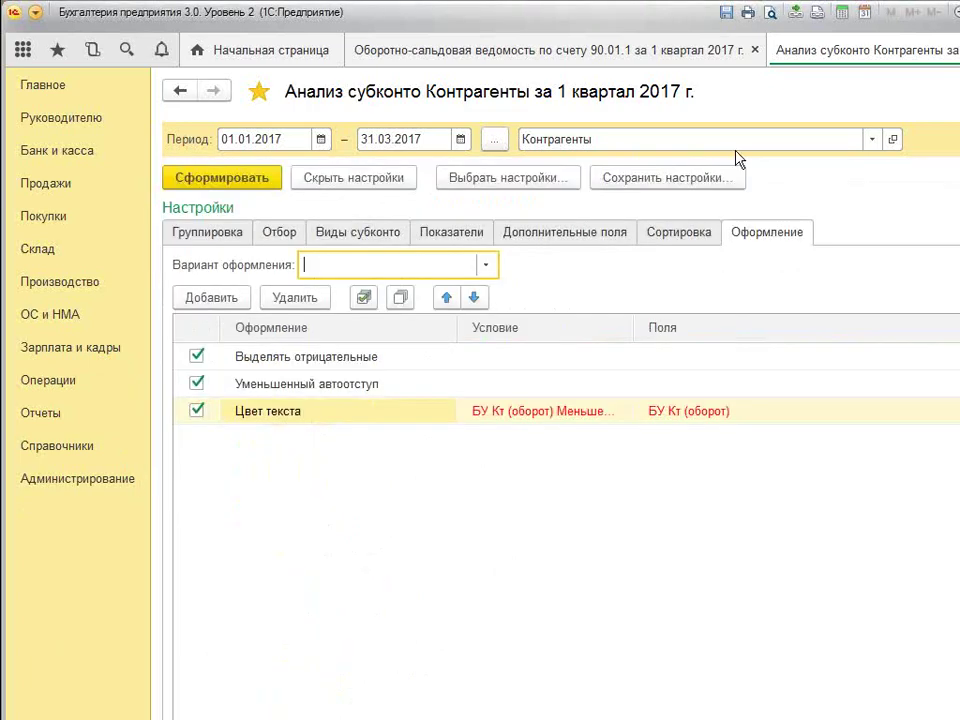
{"action": "left_click", "coordinate": [212, 233]}
{"action": "left_click", "coordinate": [234, 178]}
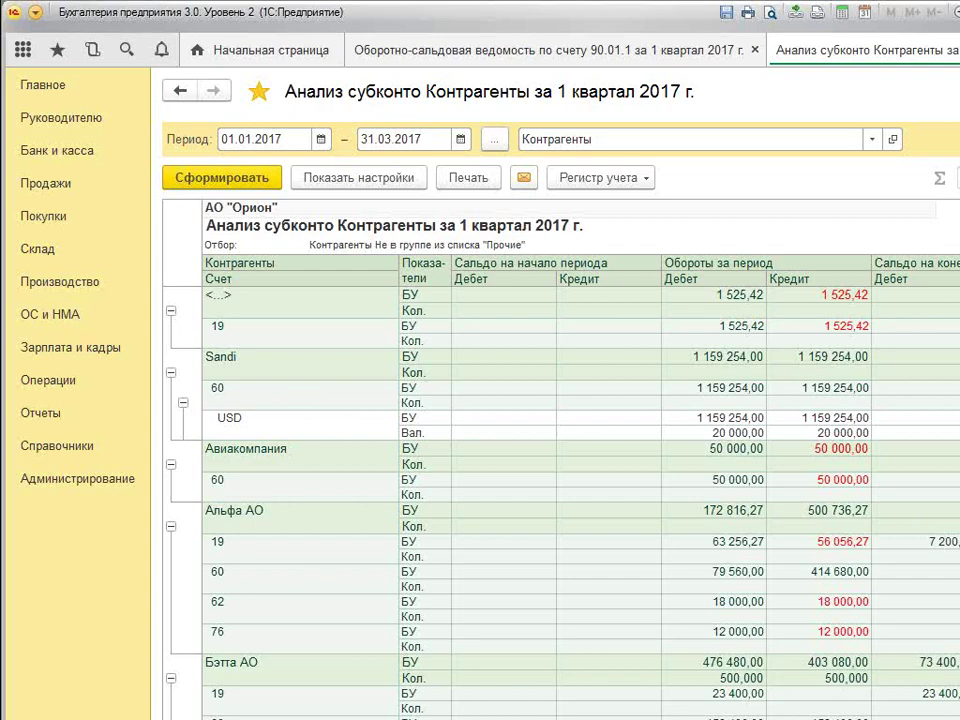
{"action": "scroll", "coordinate": [560, 500], "scroll_direction": "down", "scroll_amount": 4}
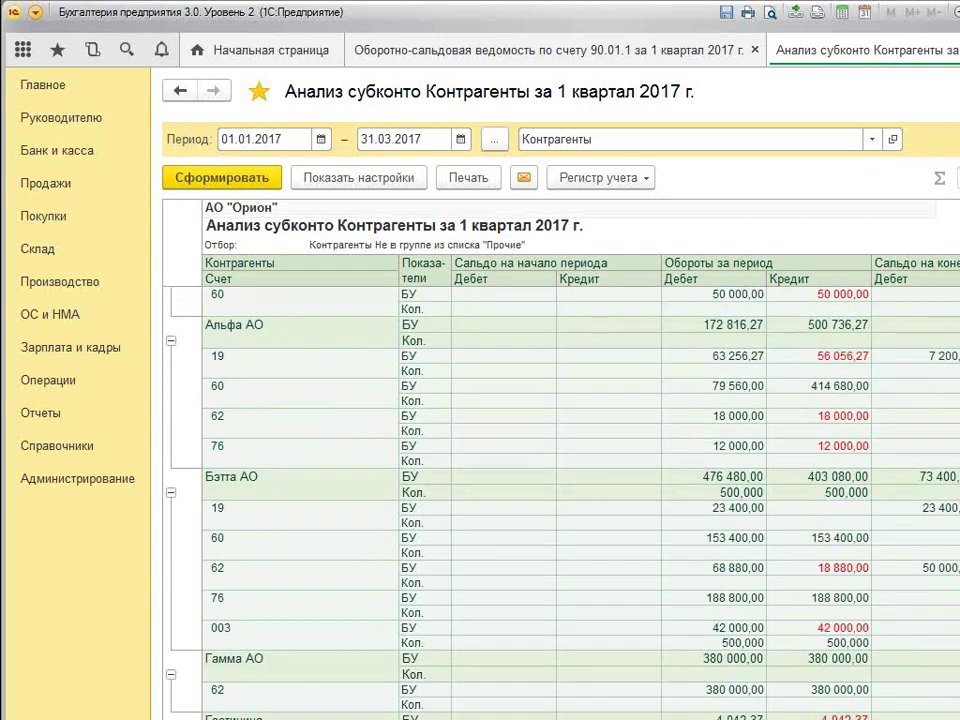
{"action": "scroll", "coordinate": [560, 500], "scroll_direction": "down", "scroll_amount": 8}
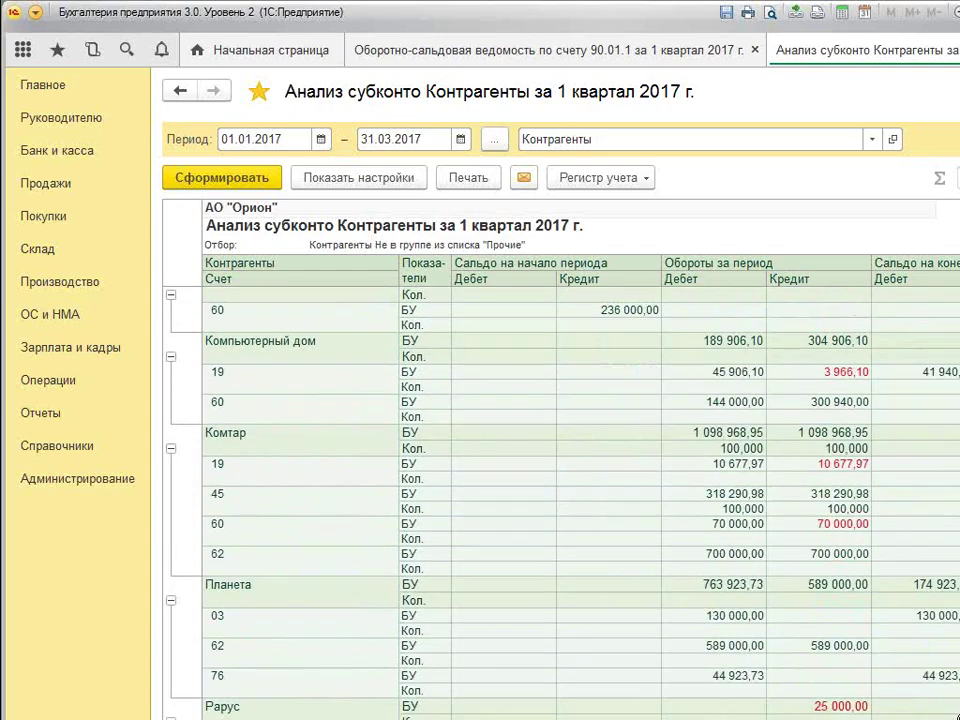
Examine the credit turnovers of the counterparties and their accounts throughout the Анализ субконто report
{"action": "scroll", "coordinate": [560, 460], "scroll_direction": "down", "scroll_amount": 5}
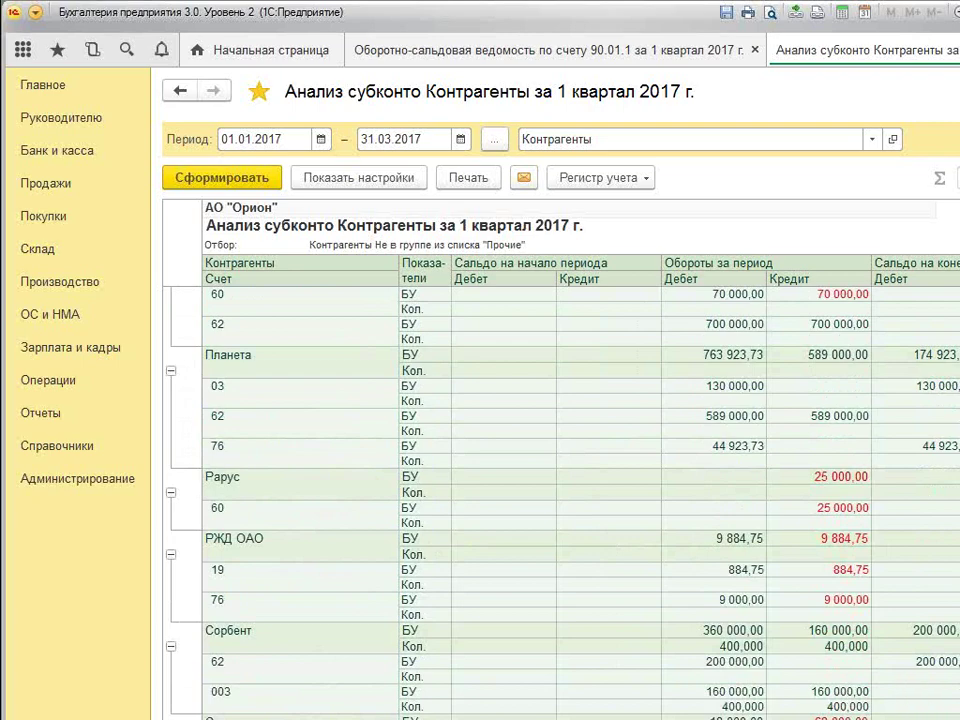
{"action": "scroll", "coordinate": [911, 660], "scroll_direction": "down", "scroll_amount": 4}
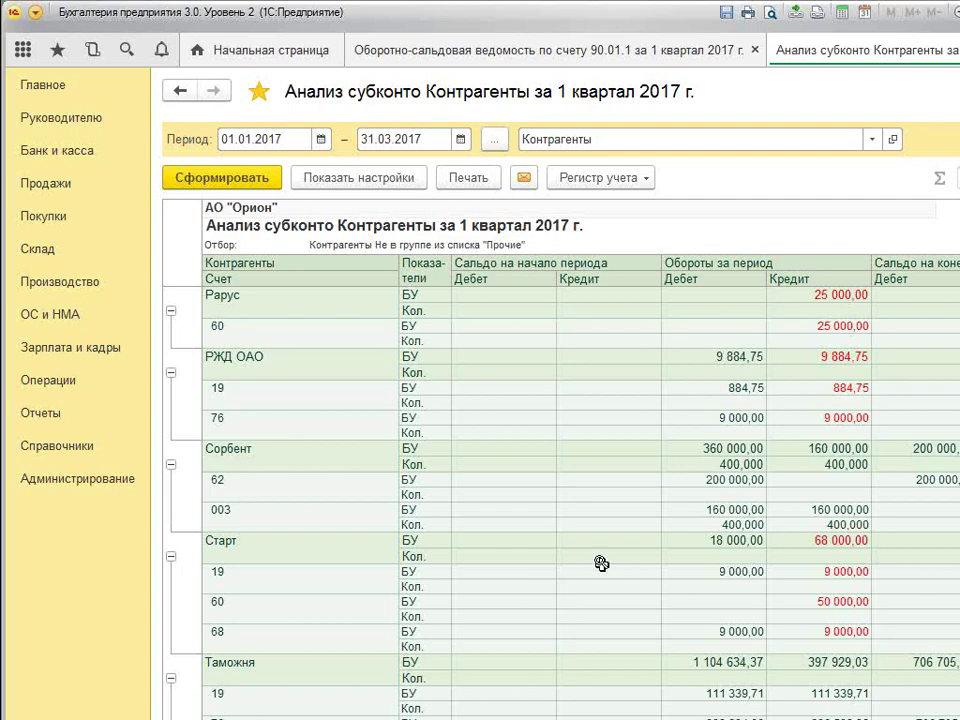
{"action": "left_click", "coordinate": [808, 572]}
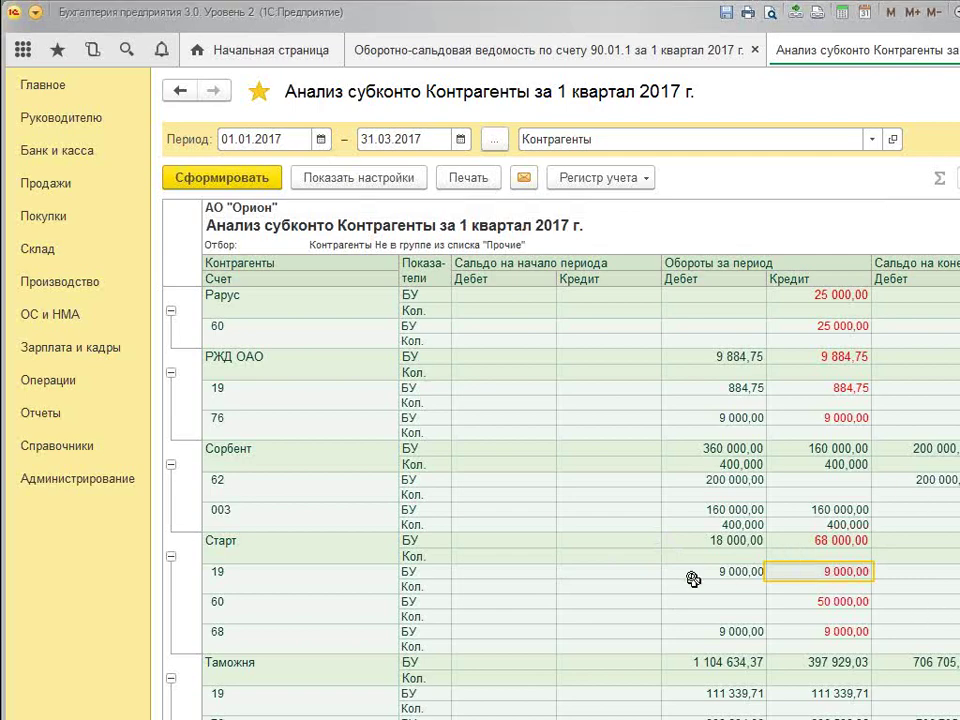
{"action": "left_click", "coordinate": [938, 692]}
{"action": "scroll", "coordinate": [673, 617], "scroll_direction": "down", "scroll_amount": 5}
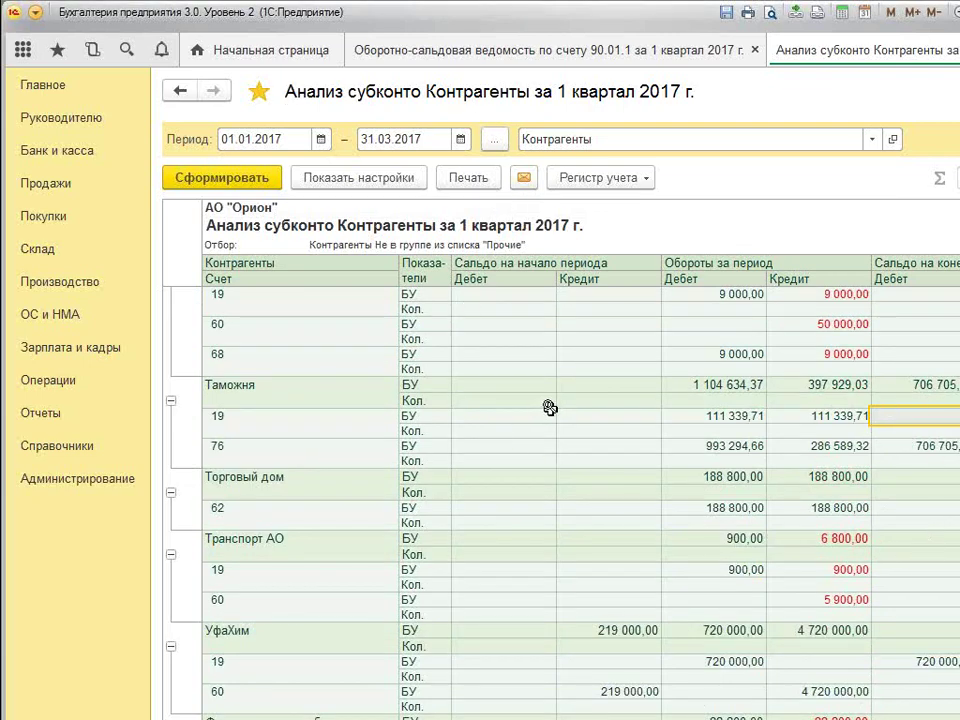
{"action": "scroll", "coordinate": [711, 392], "scroll_direction": "up", "scroll_amount": 20}
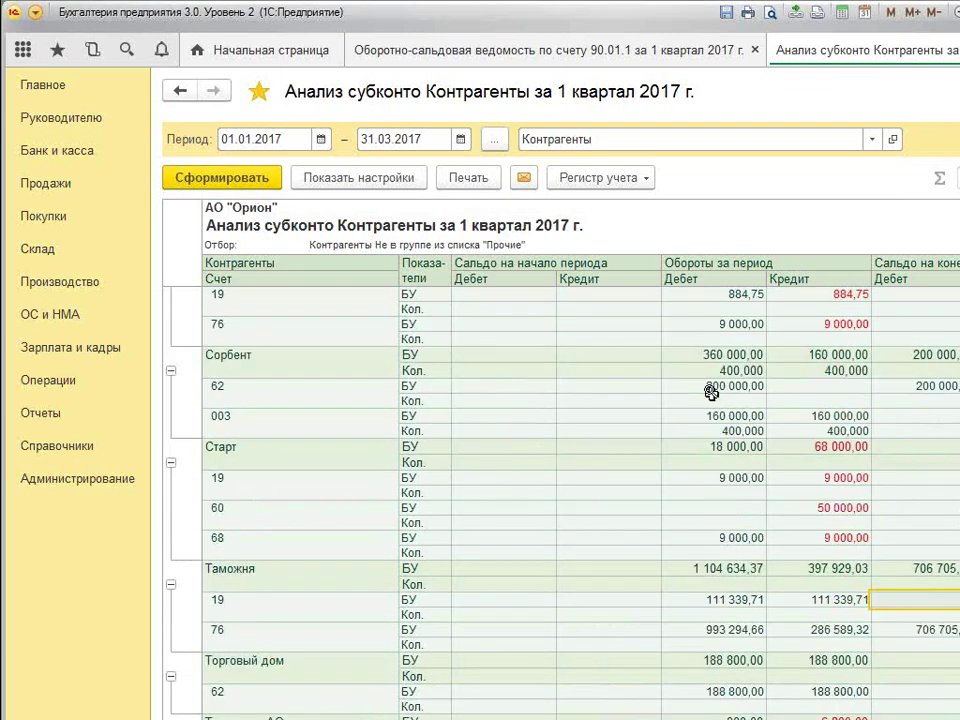
{"action": "scroll", "coordinate": [711, 392], "scroll_direction": "up", "scroll_amount": 8}
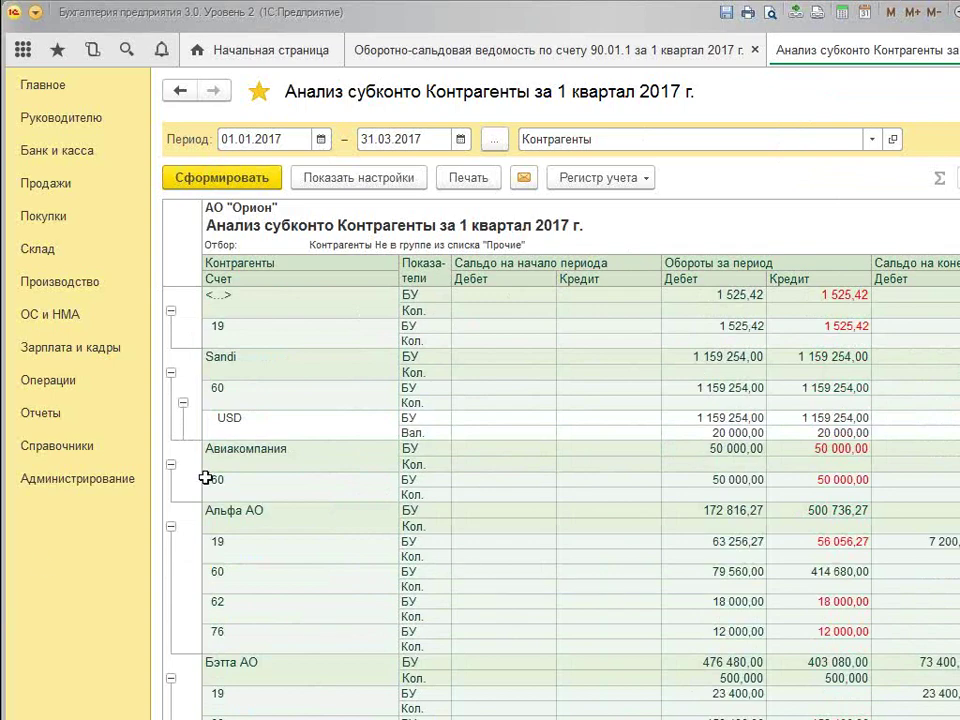
{"action": "left_click", "coordinate": [544, 553]}
{"action": "scroll", "coordinate": [568, 561], "scroll_direction": "down", "scroll_amount": 10}
{"action": "scroll", "coordinate": [608, 591], "scroll_direction": "down", "scroll_amount": 5}
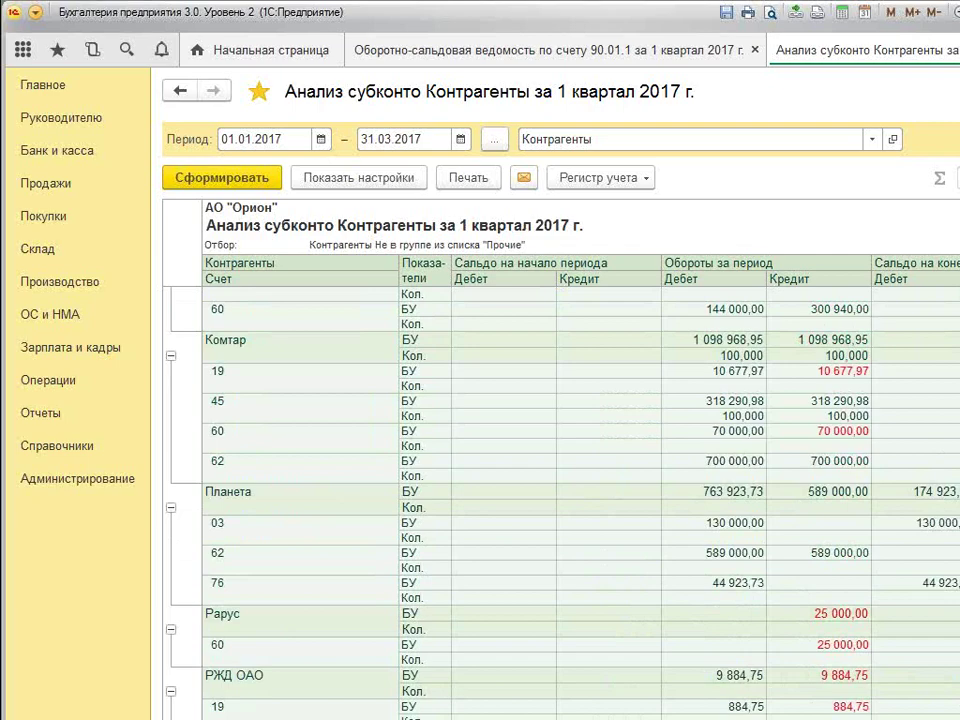
{"action": "key", "text": "Right"}
{"action": "key", "text": "Right"}
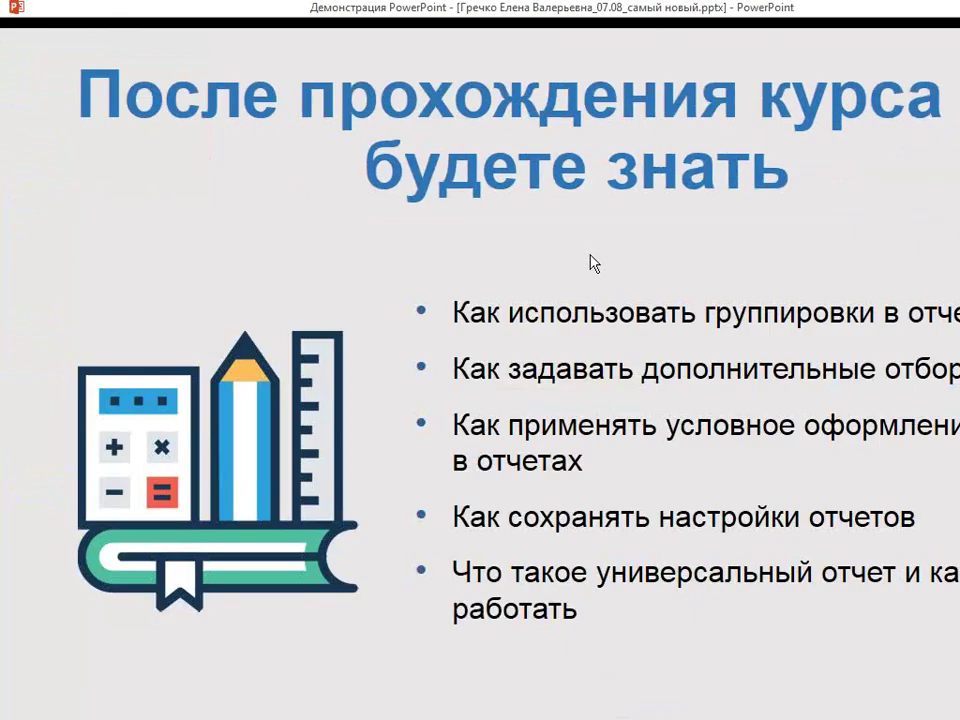
{"action": "key", "text": "Right"}
{"action": "key", "text": "Left"}
{"action": "key", "text": "Left"}
{"action": "key", "text": "Left"}
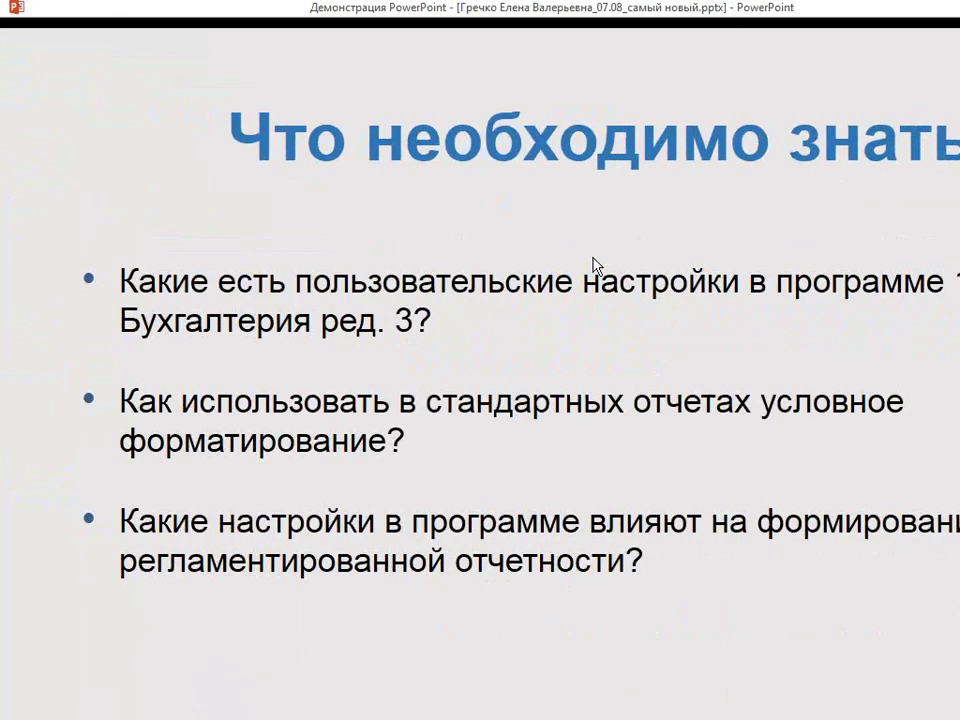
{"action": "key", "text": "Right"}
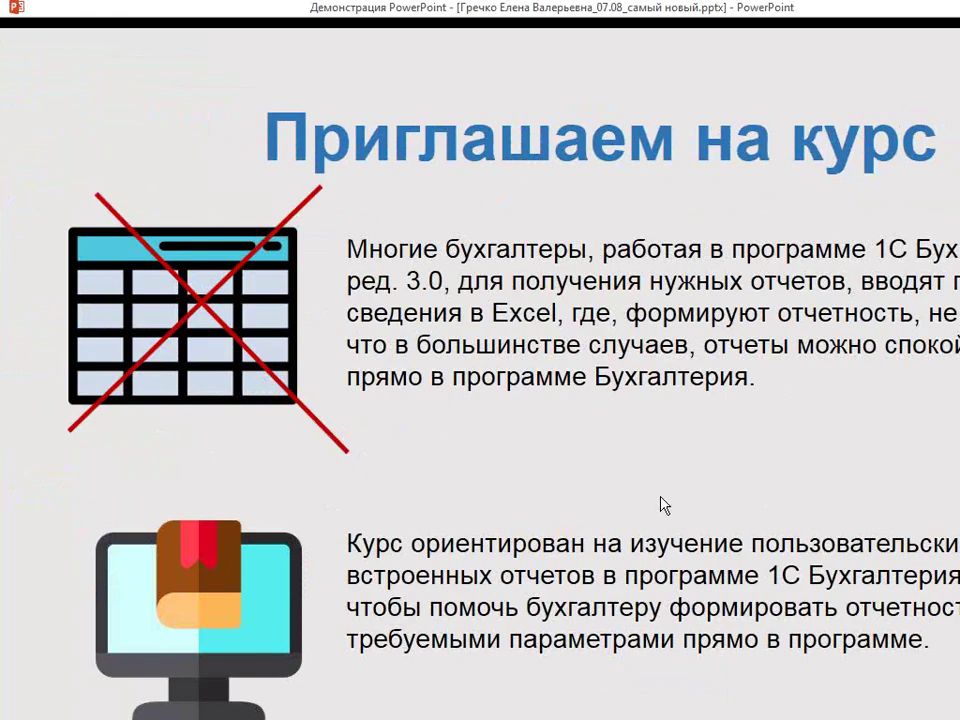
{"action": "key", "text": "Right"}
{"action": "key", "text": "Right"}
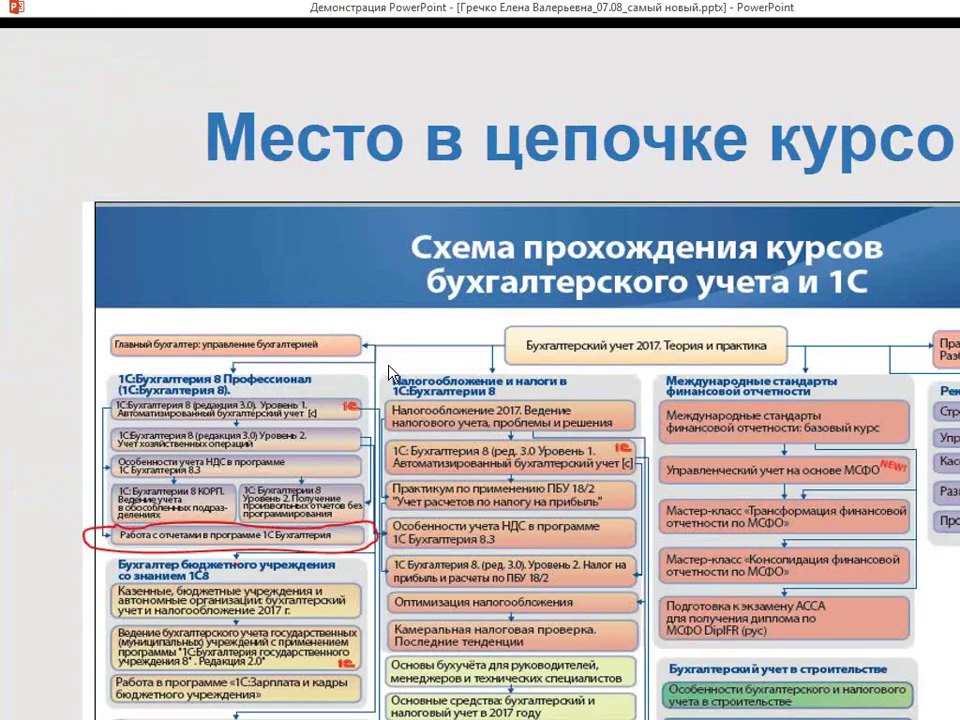
{"action": "key", "text": "Left"}
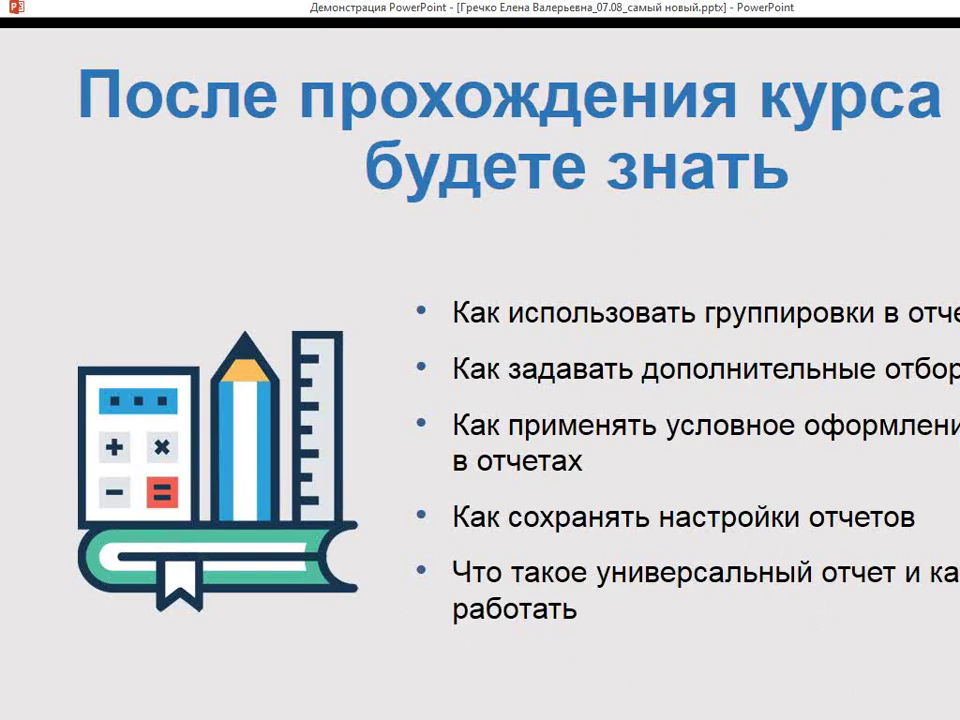
{"action": "left_click", "coordinate": [822, 425]}
{"action": "left_click", "coordinate": [822, 425]}
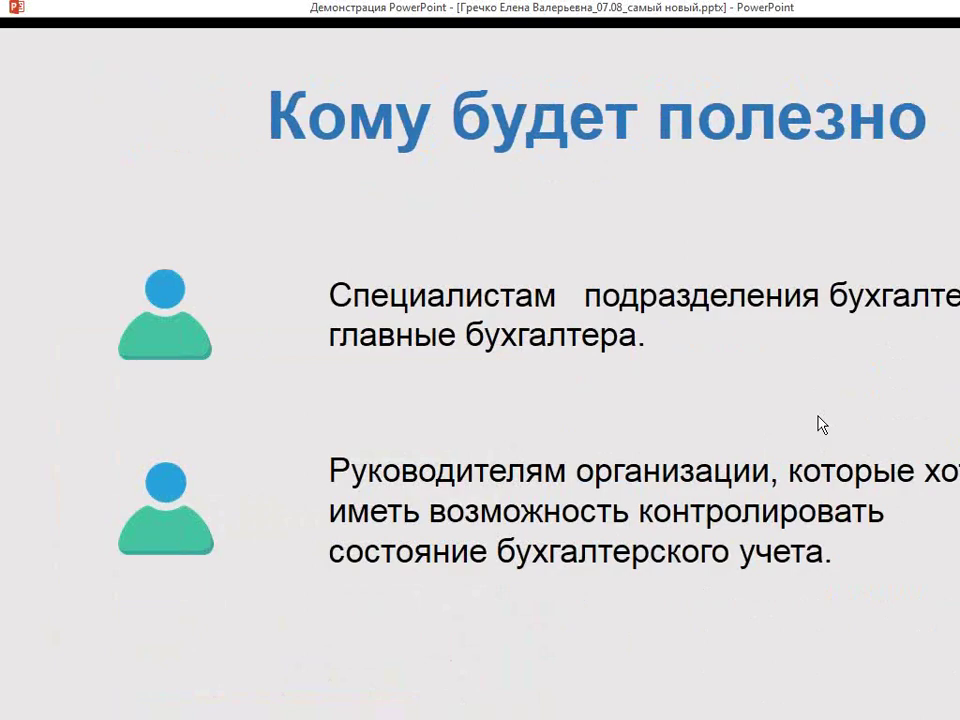
{"action": "left_click", "coordinate": [705, 349]}
{"action": "key", "text": "Left"}
{"action": "key", "text": "Left"}
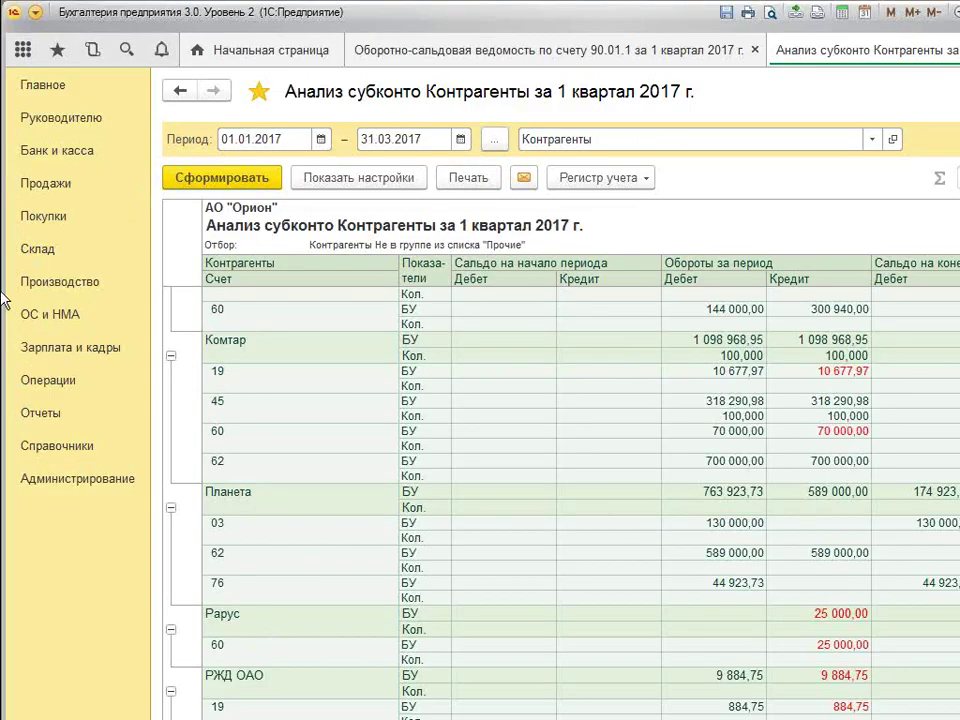
Open the Ведомость амортизации ОС report from the ОС и НМА section and generate it for 01.01.2017–31.03.2017
{"action": "left_click", "coordinate": [30, 314]}
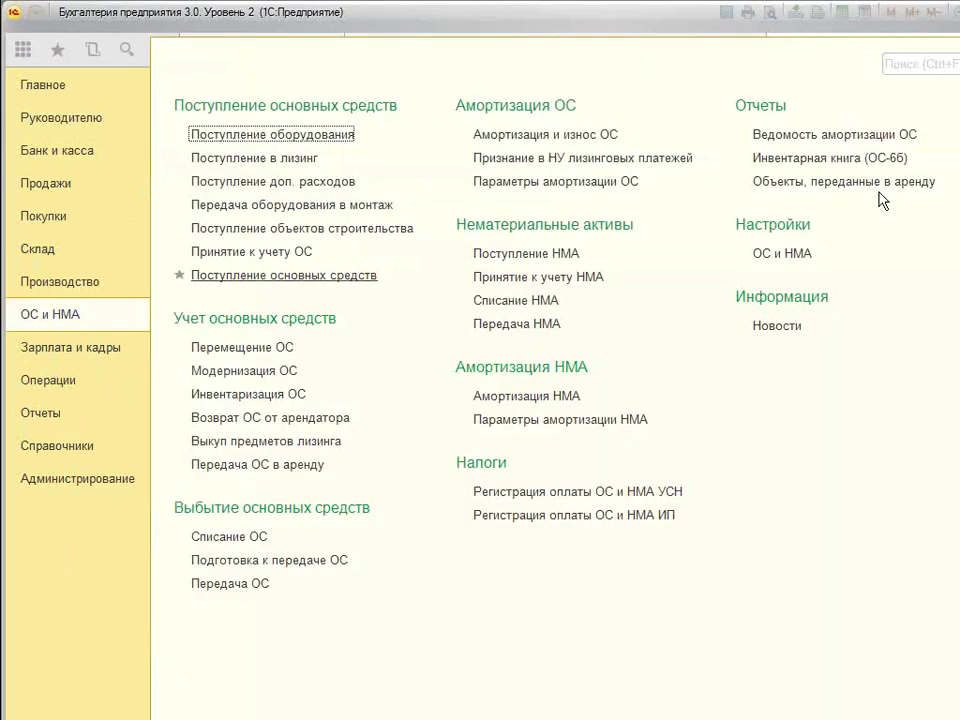
{"action": "left_click", "coordinate": [794, 135]}
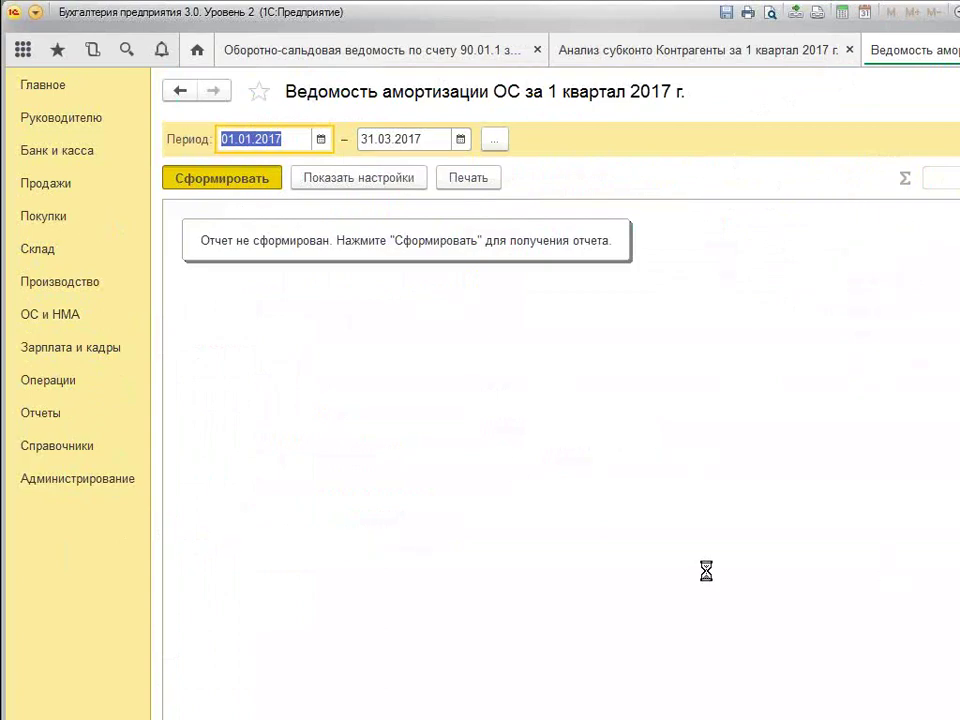
{"action": "left_click", "coordinate": [594, 617]}
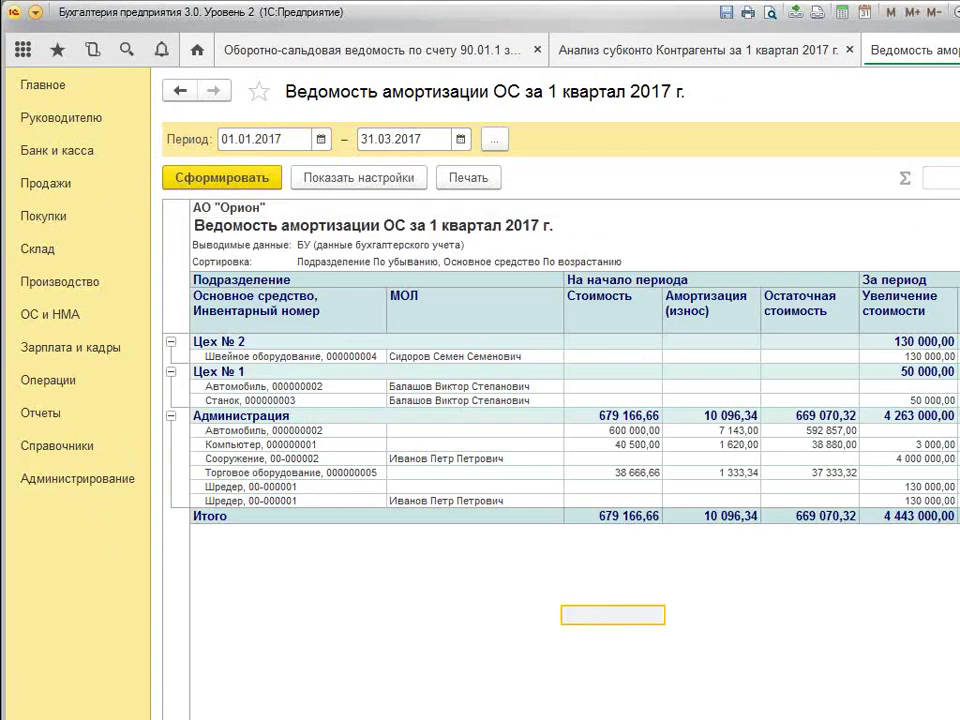
Examine the depreciation report's fixed assets by Подразделение, the МОЛ column, the two Шредер rows and the opening and period amounts
{"action": "scroll", "coordinate": [433, 377], "scroll_direction": "right", "scroll_amount": 5}
{"action": "scroll", "coordinate": [433, 377], "scroll_direction": "left", "scroll_amount": 5}
{"action": "left_click_drag", "start_coordinate": [243, 303], "coordinate": [463, 488]}
{"action": "left_click", "coordinate": [549, 473]}
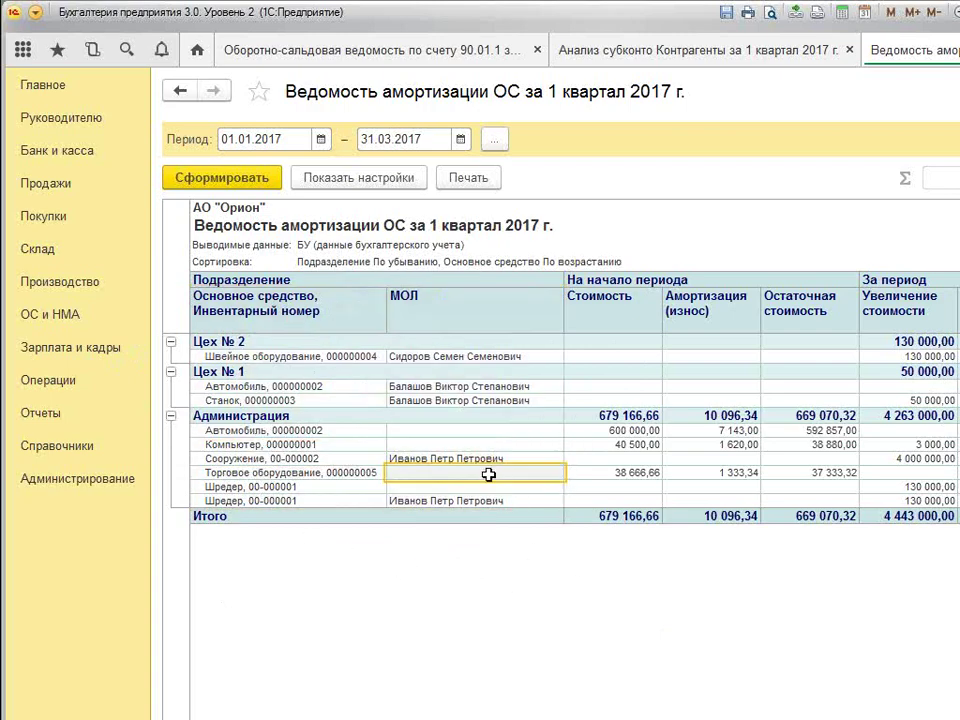
{"action": "left_click", "coordinate": [480, 498]}
{"action": "left_click", "coordinate": [458, 456]}
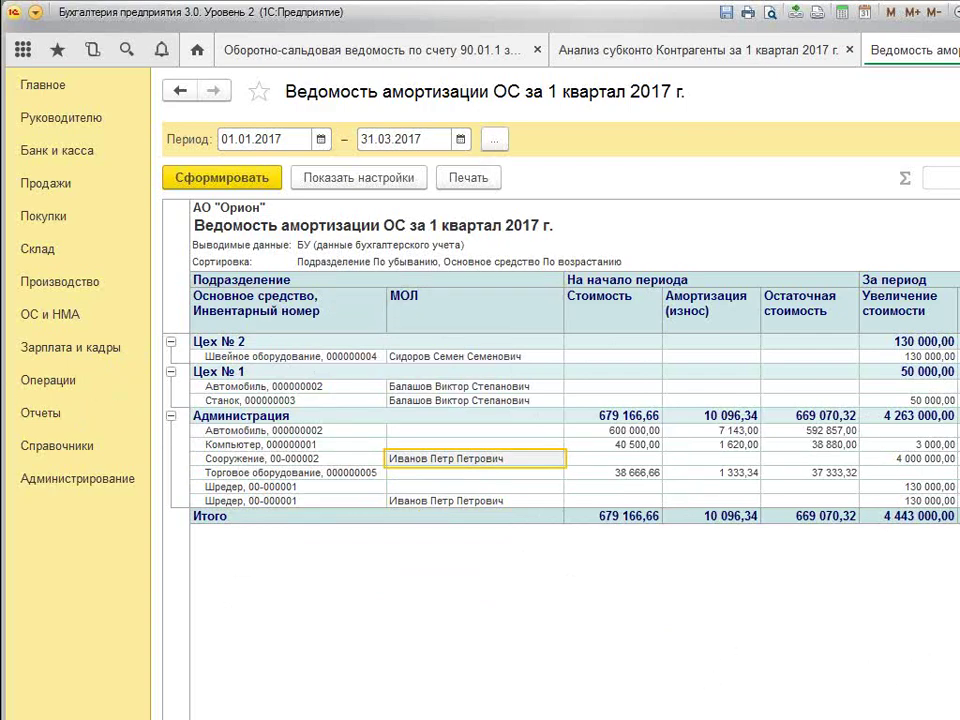
{"action": "scroll", "coordinate": [560, 420], "scroll_direction": "right", "scroll_amount": 5}
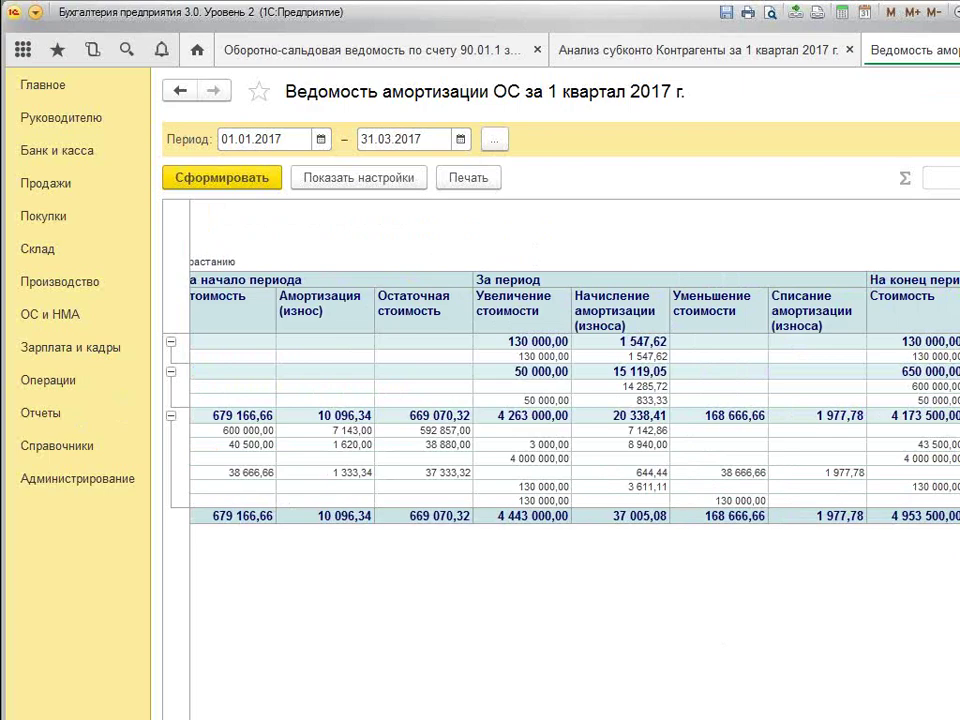
{"action": "scroll", "coordinate": [560, 420], "scroll_direction": "left", "scroll_amount": 5}
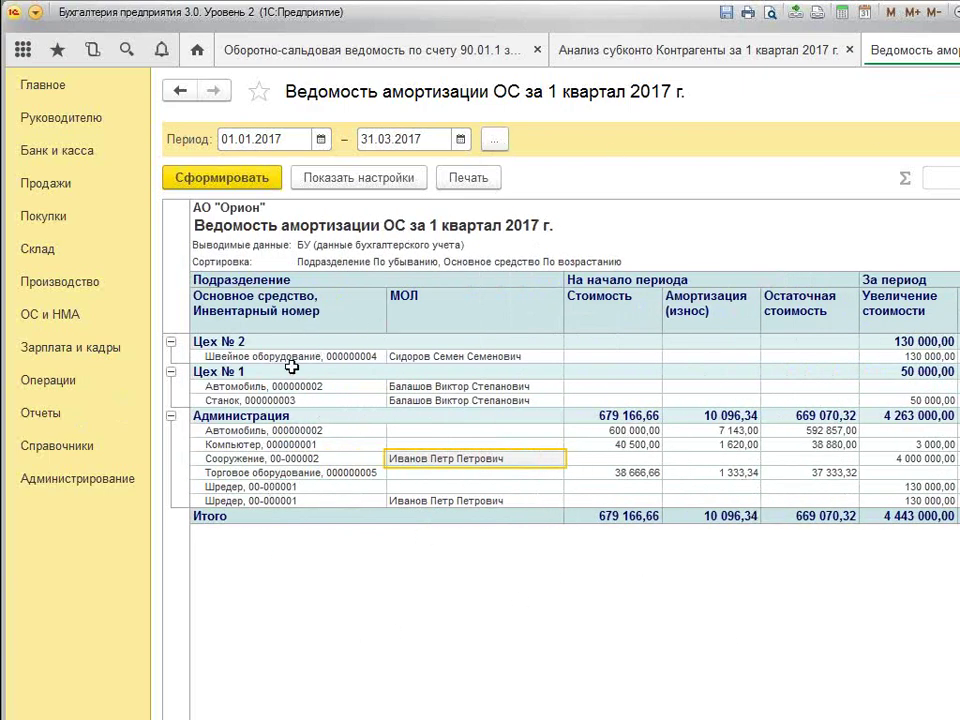
{"action": "left_click", "coordinate": [458, 497]}
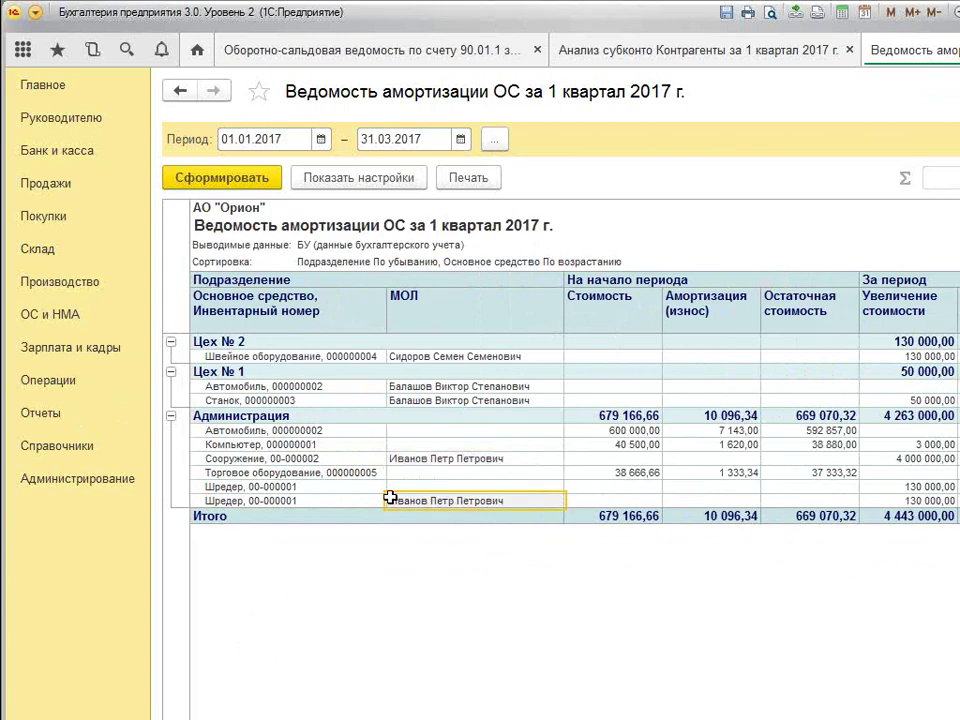
{"action": "left_click", "coordinate": [300, 475]}
{"action": "left_click", "coordinate": [300, 501]}
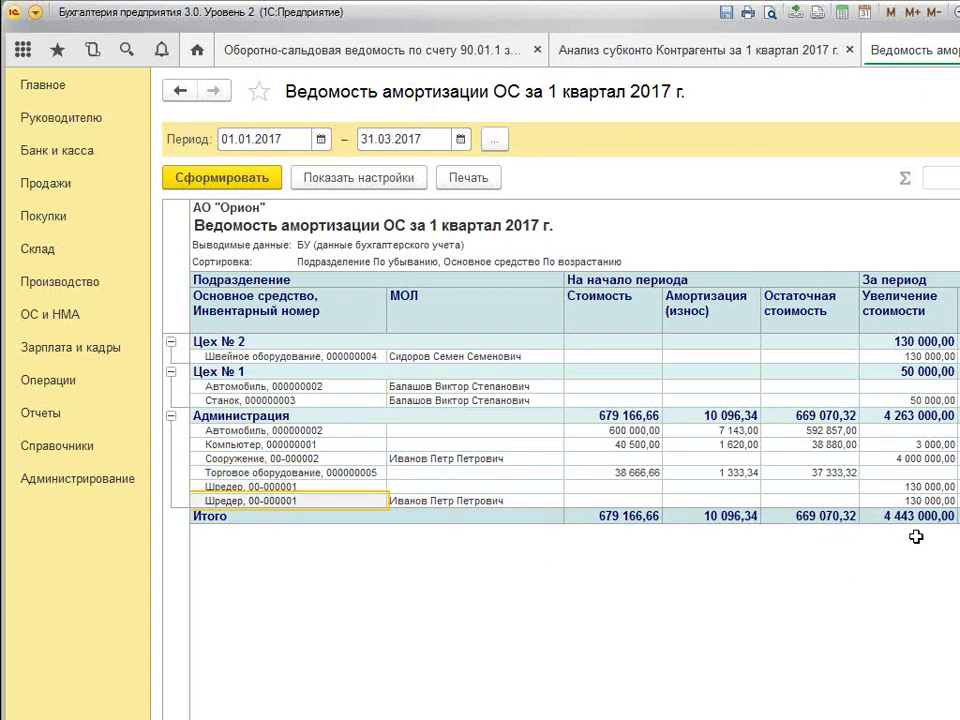
{"action": "scroll", "coordinate": [417, 534], "scroll_direction": "right", "scroll_amount": 3}
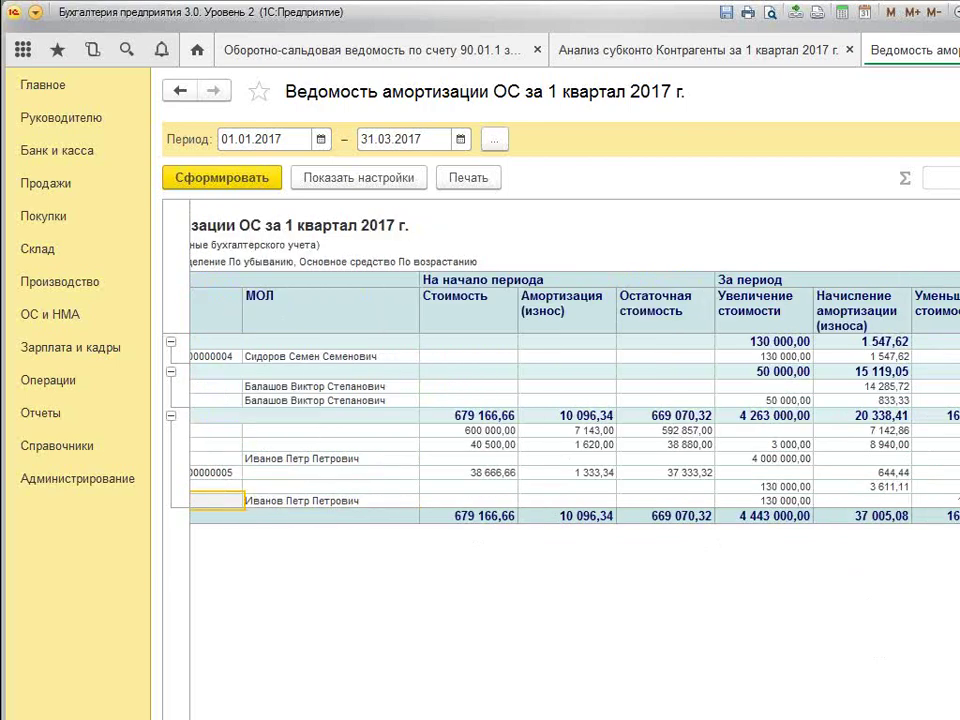
{"action": "scroll", "coordinate": [417, 534], "scroll_direction": "left", "scroll_amount": 3}
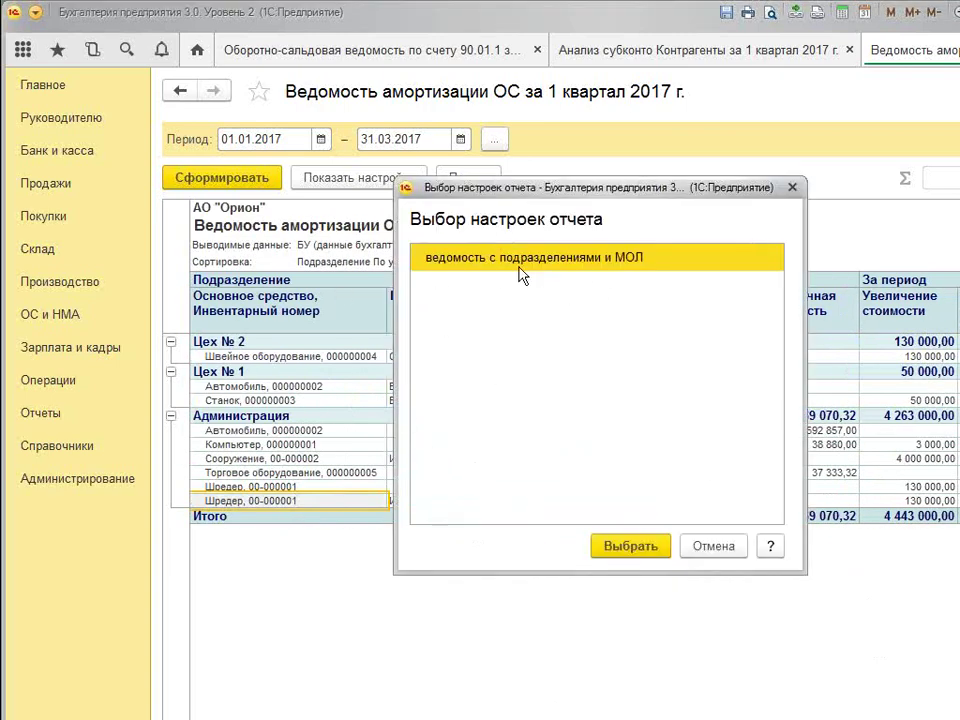
Dismiss the saved settings choice and inspect the depreciation report's Группировка, Отбор and Дополнительные поля settings
{"action": "left_click", "coordinate": [724, 549]}
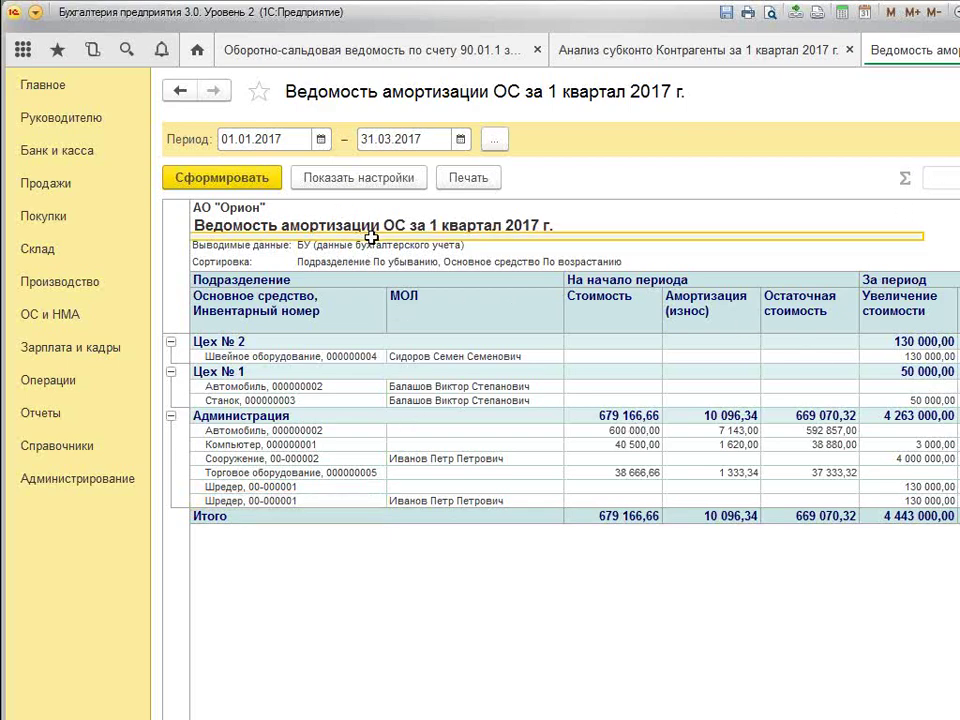
{"action": "left_click", "coordinate": [400, 179]}
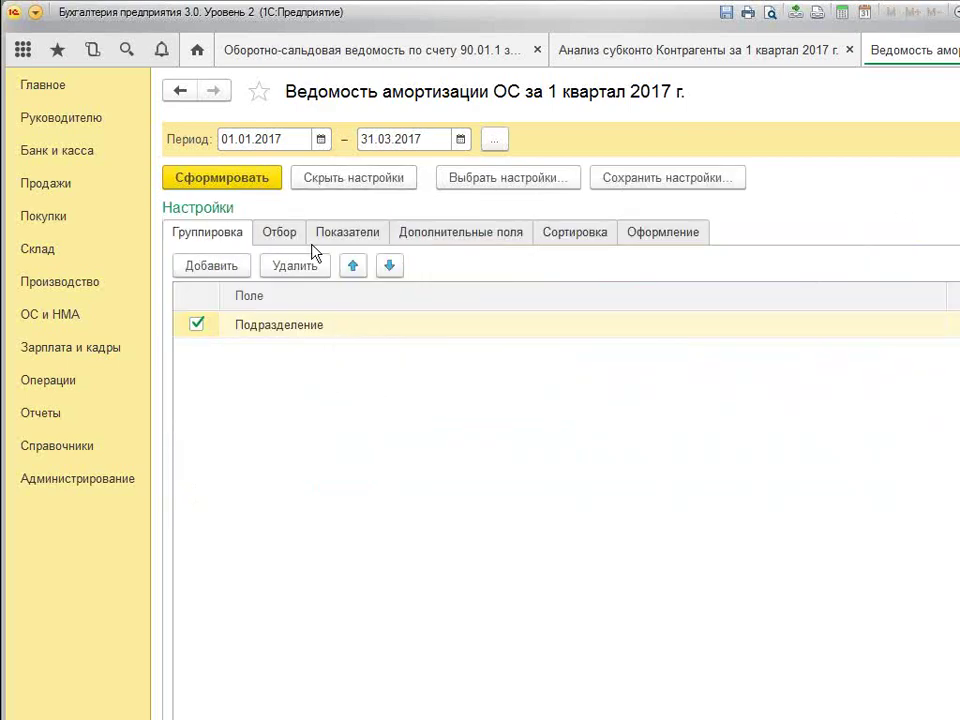
{"action": "left_click", "coordinate": [281, 234]}
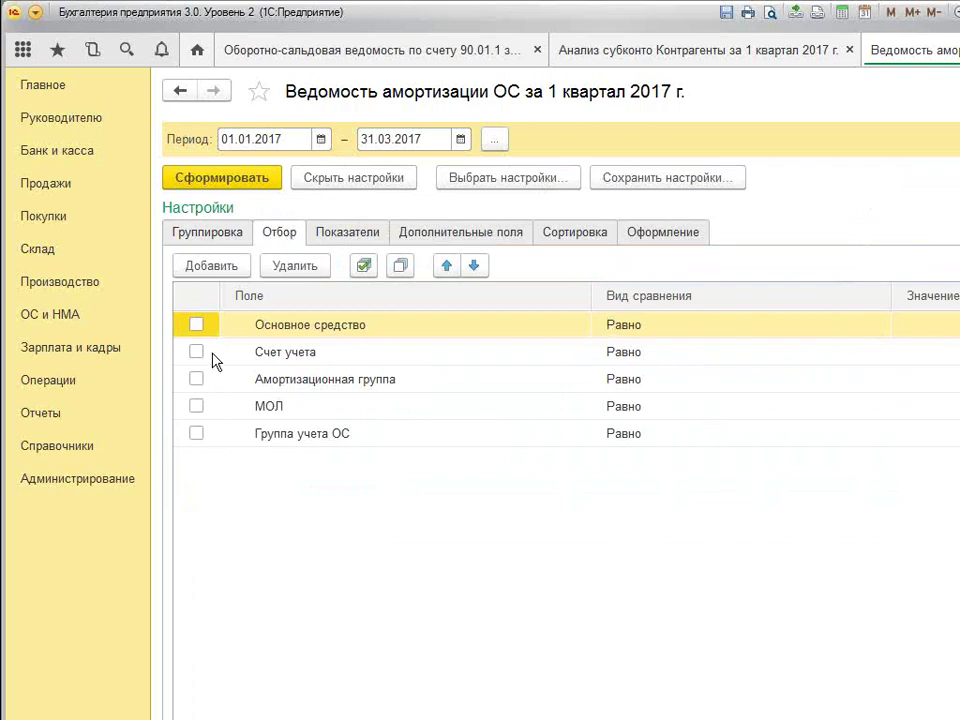
{"action": "left_click", "coordinate": [222, 236]}
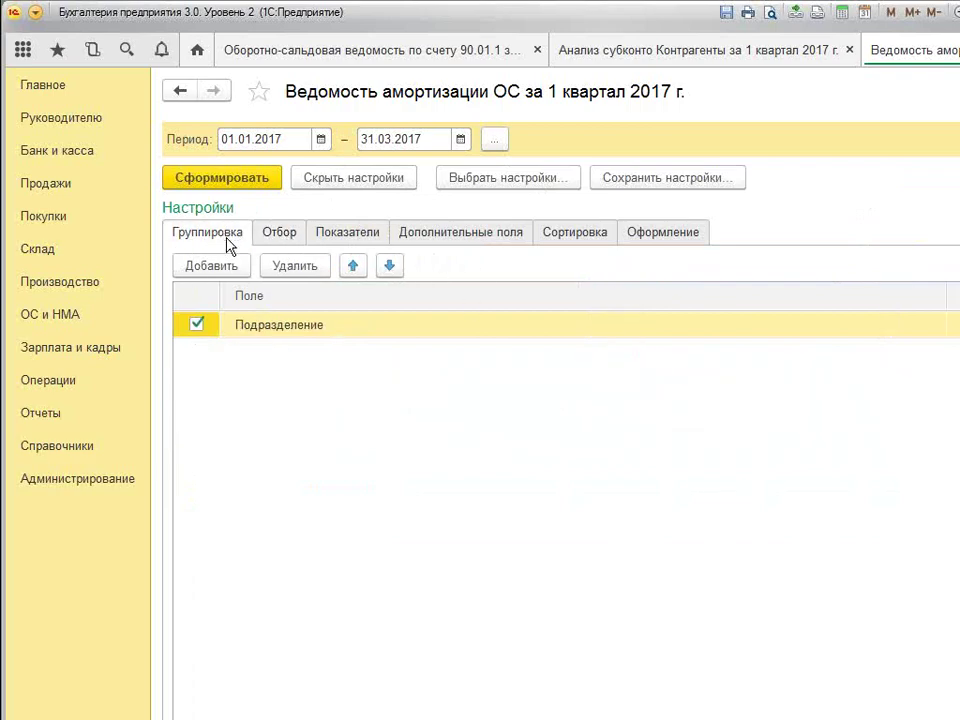
{"action": "left_click", "coordinate": [452, 236]}
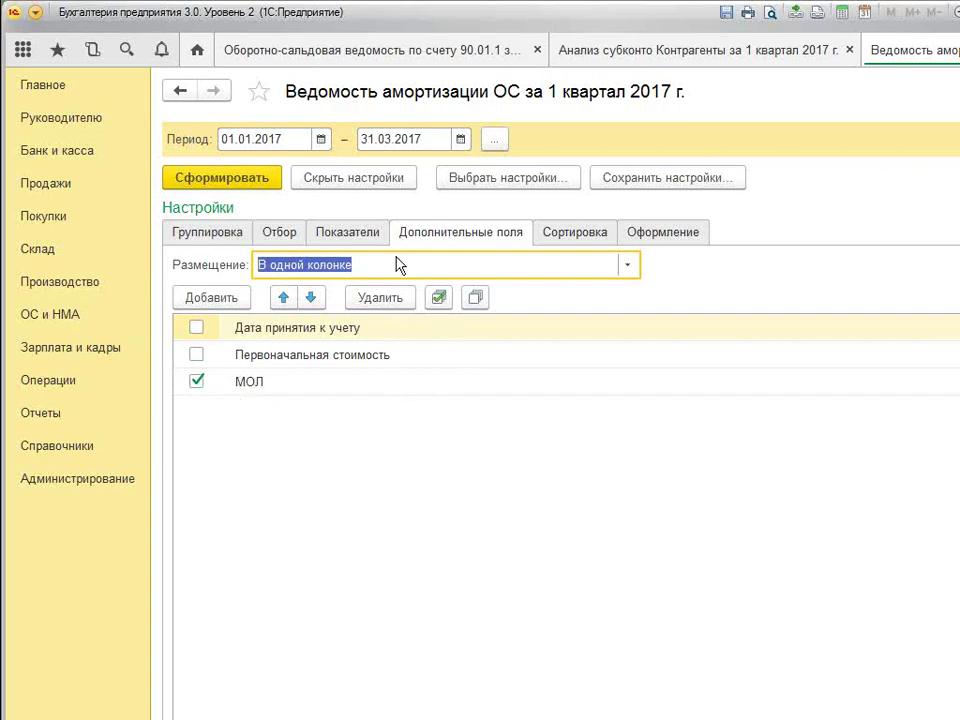
Regenerate the Ведомость амортизации ОС report and check the fixed asset and МОЛ columns
{"action": "left_click", "coordinate": [208, 178]}
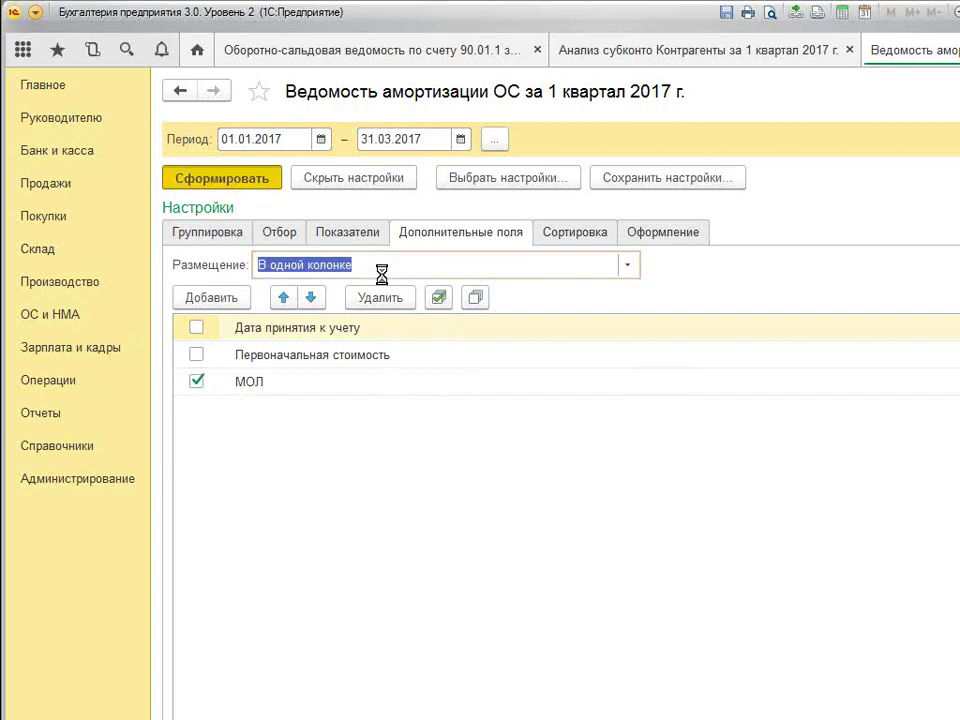
{"action": "left_click_drag", "start_coordinate": [448, 302], "coordinate": [476, 424]}
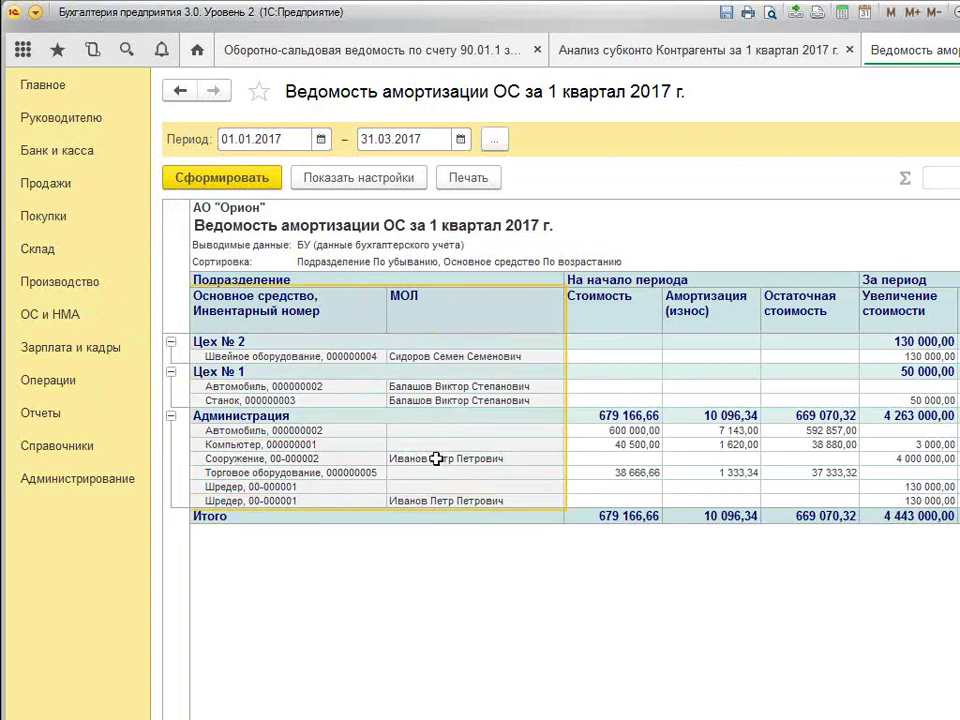
{"action": "left_click", "coordinate": [465, 352]}
{"action": "left_click", "coordinate": [478, 400]}
{"action": "left_click", "coordinate": [484, 487]}
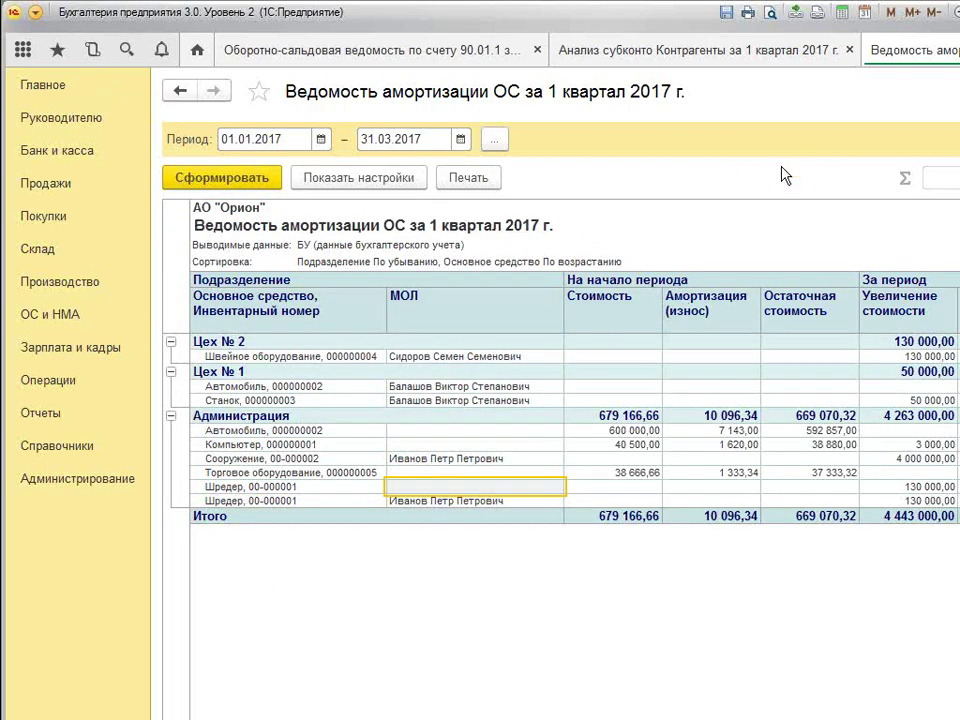
Reopen the depreciation report's settings and look at the МОЛ additional field and the grouping by Подразделение
{"action": "left_click", "coordinate": [405, 180]}
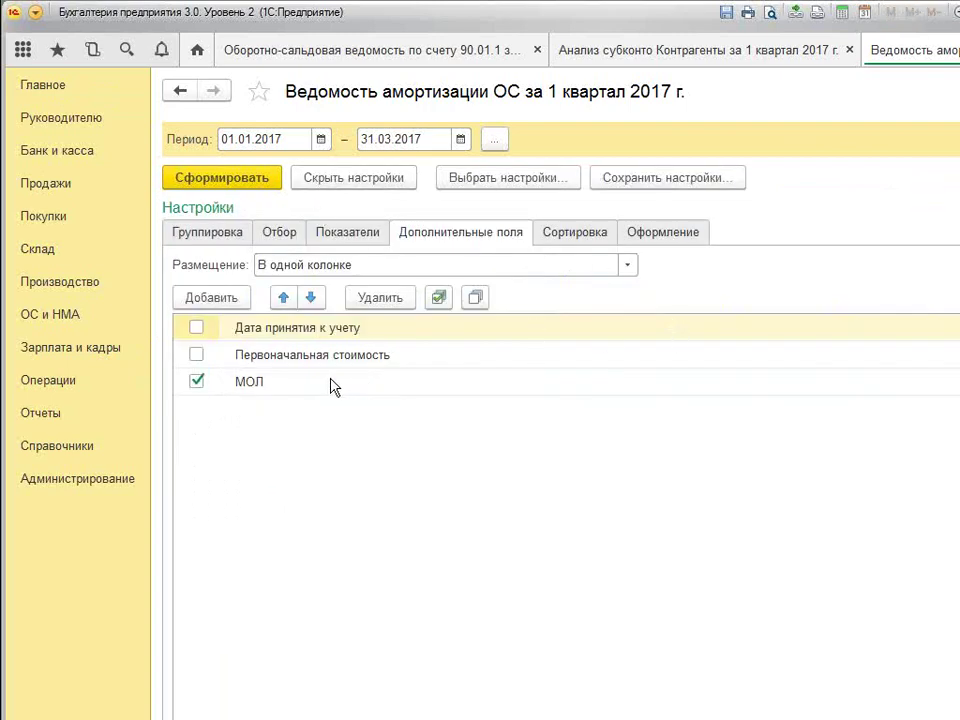
{"action": "left_click", "coordinate": [254, 388]}
{"action": "left_click", "coordinate": [206, 234]}
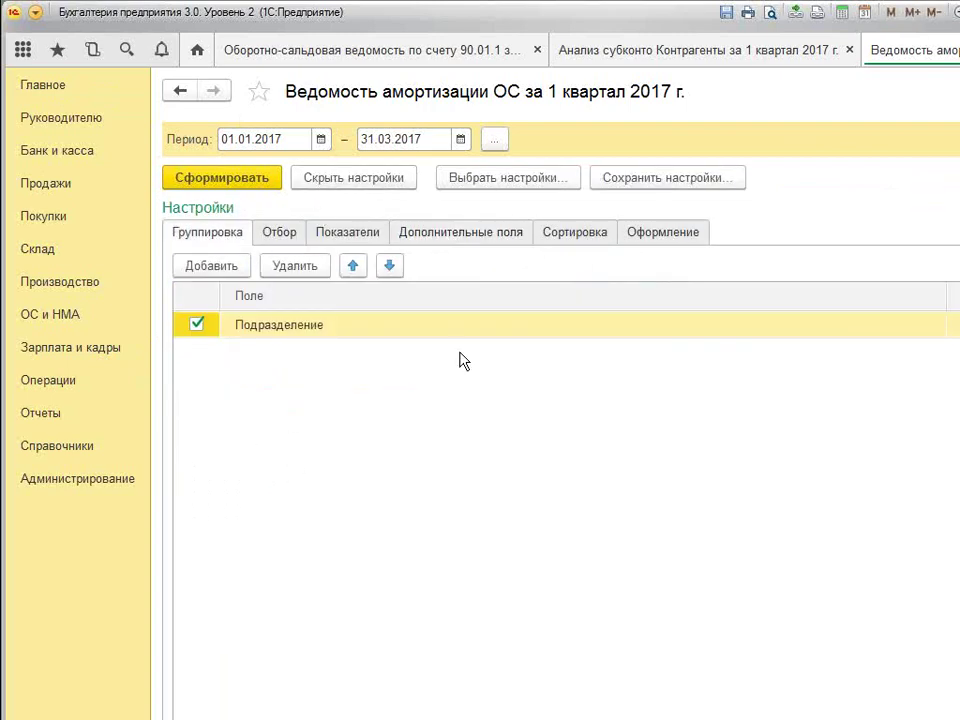
Replace the Подразделение grouping with МОЛ in the depreciation report and regenerate it
{"action": "left_click", "coordinate": [219, 266]}
{"action": "left_click", "coordinate": [836, 614]}
{"action": "double_click", "coordinate": [321, 335]}
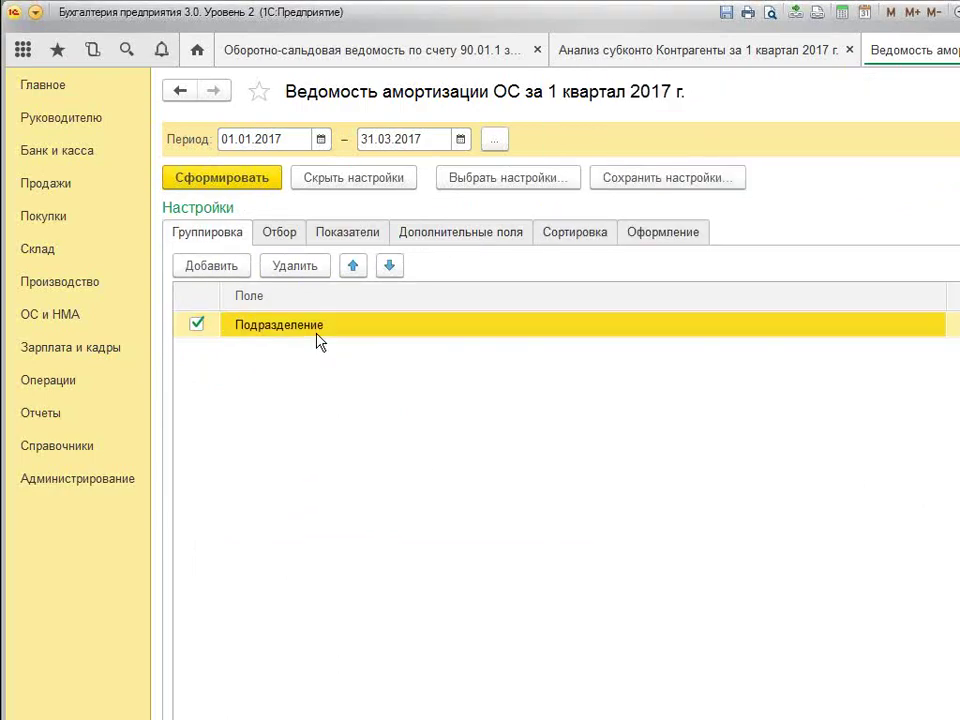
{"action": "left_click", "coordinate": [638, 243]}
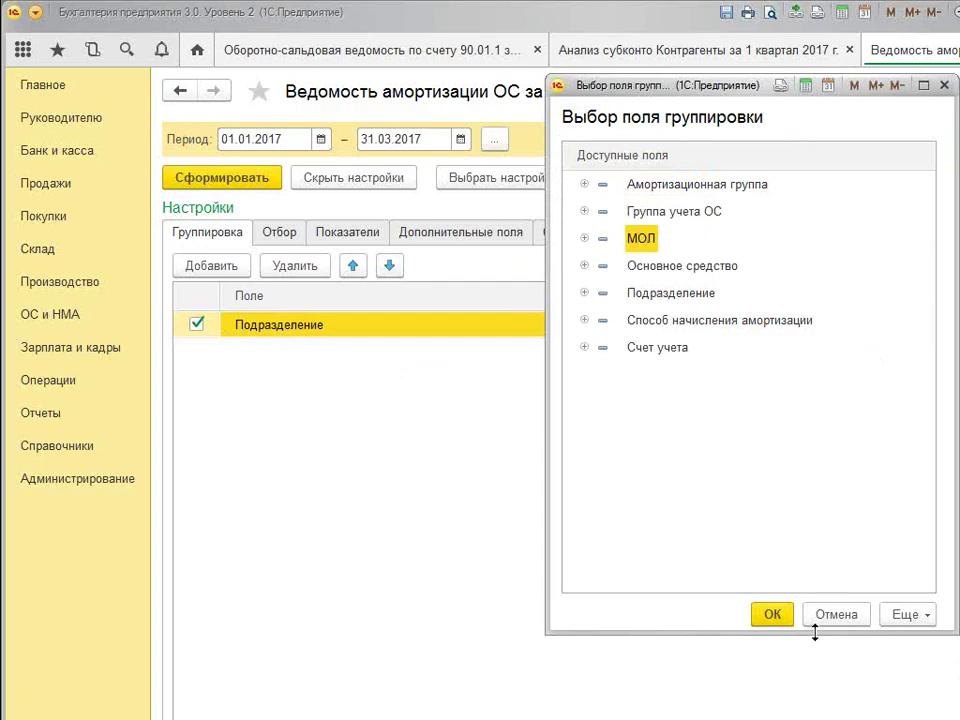
{"action": "left_click", "coordinate": [765, 614]}
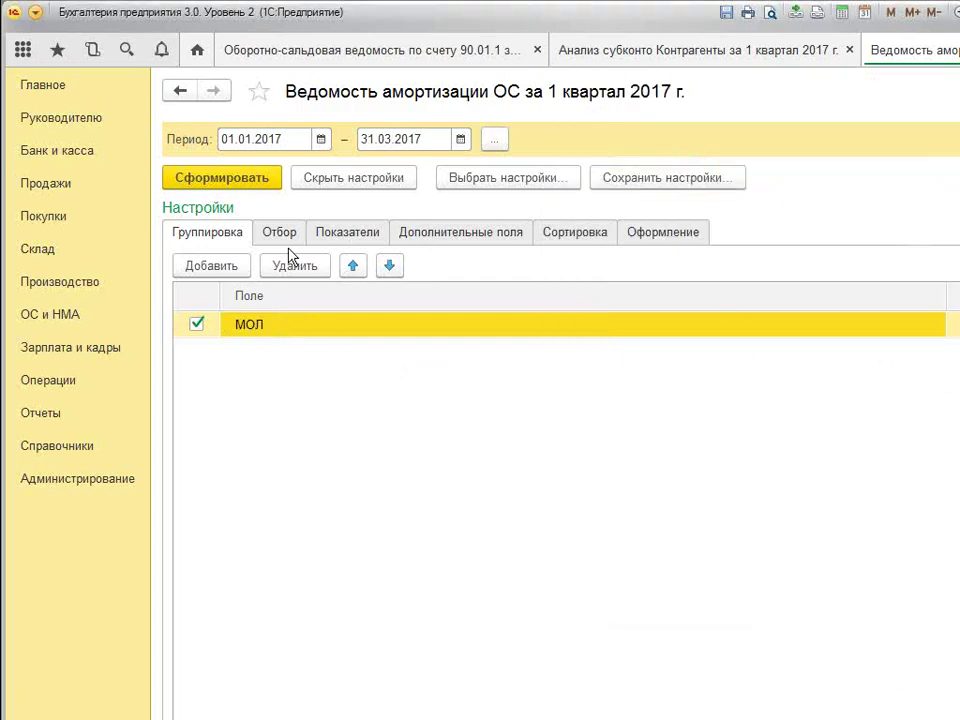
{"action": "left_click", "coordinate": [214, 180]}
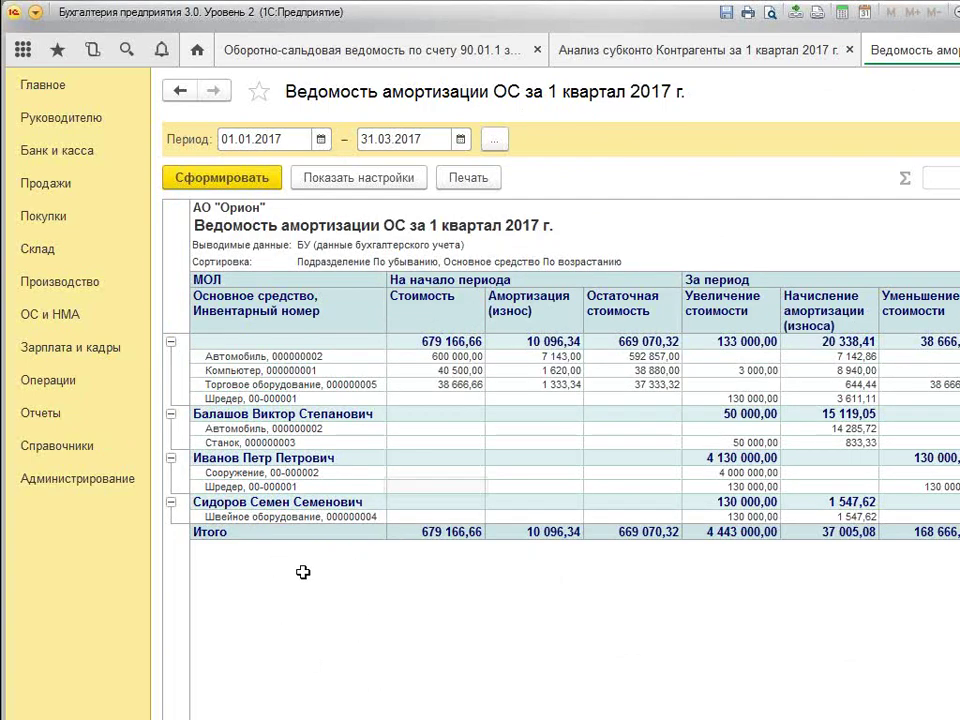
Add Подразделение as a second grouping level under МОЛ and regenerate the depreciation report
{"action": "left_click", "coordinate": [358, 177]}
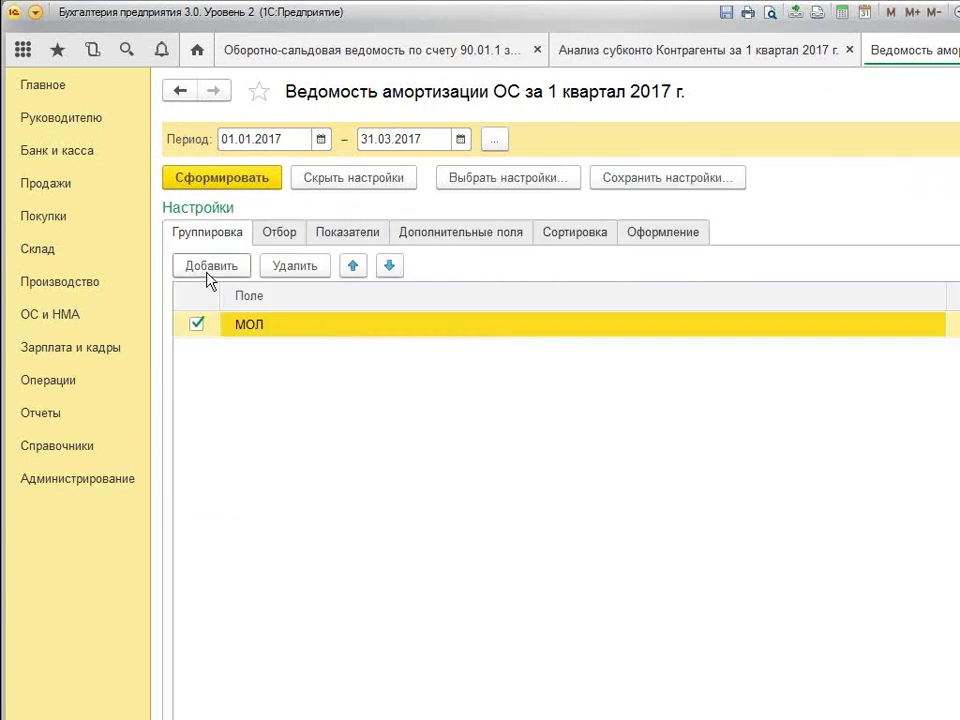
{"action": "left_click", "coordinate": [208, 271]}
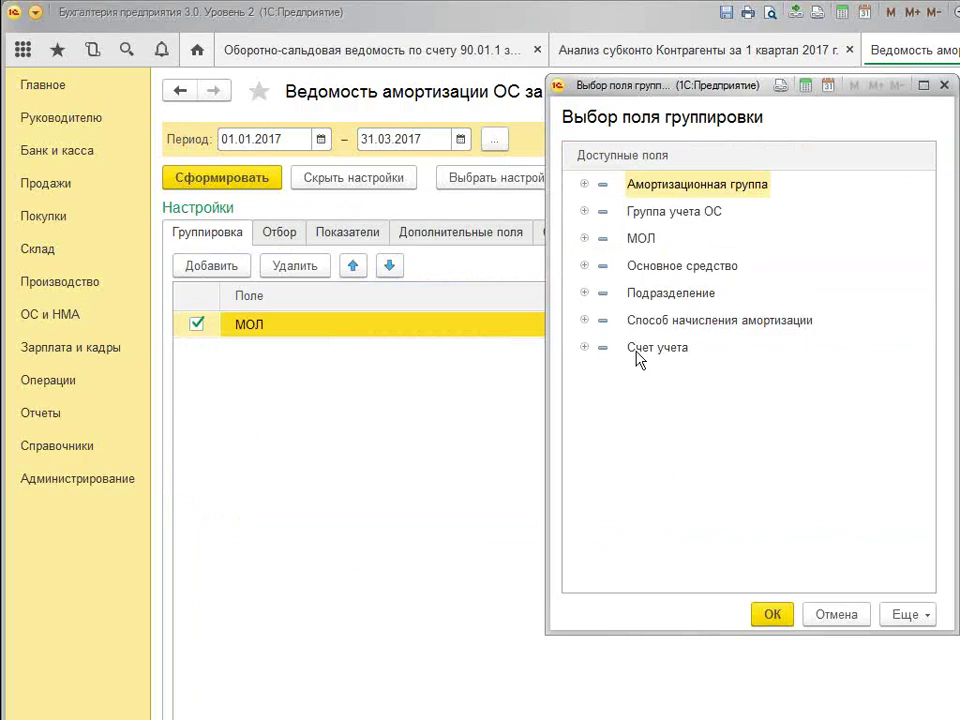
{"action": "double_click", "coordinate": [636, 293]}
{"action": "key", "text": "ctrl+Return"}
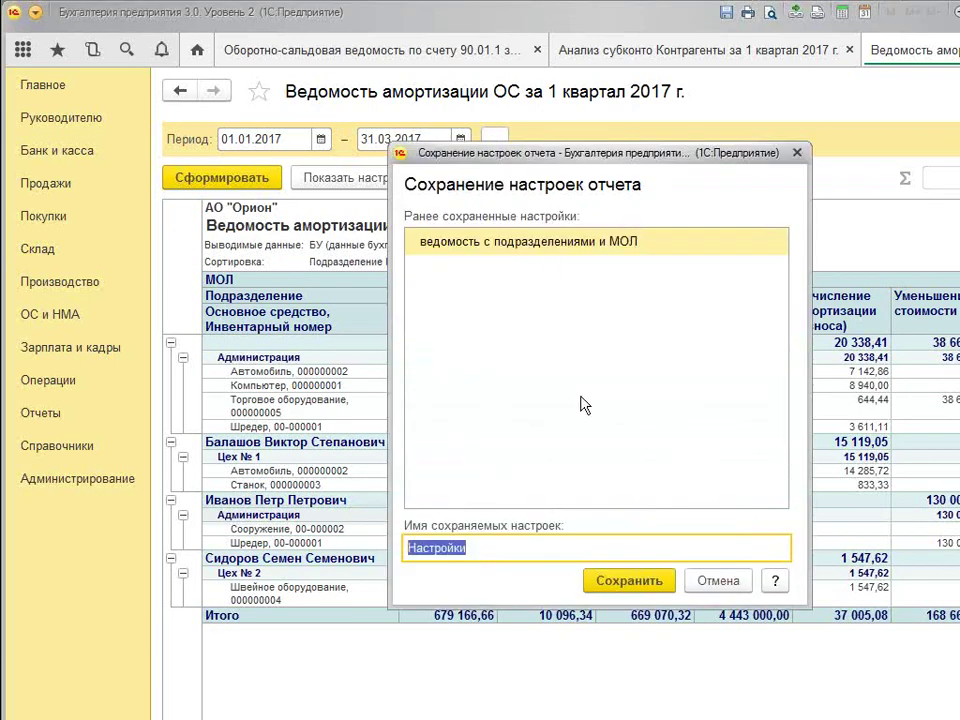
Save the current depreciation report settings under the name ВПР
{"action": "left_click", "coordinate": [524, 548]}
{"action": "double_click", "coordinate": [524, 548]}
{"action": "type", "text": "ВПР"}
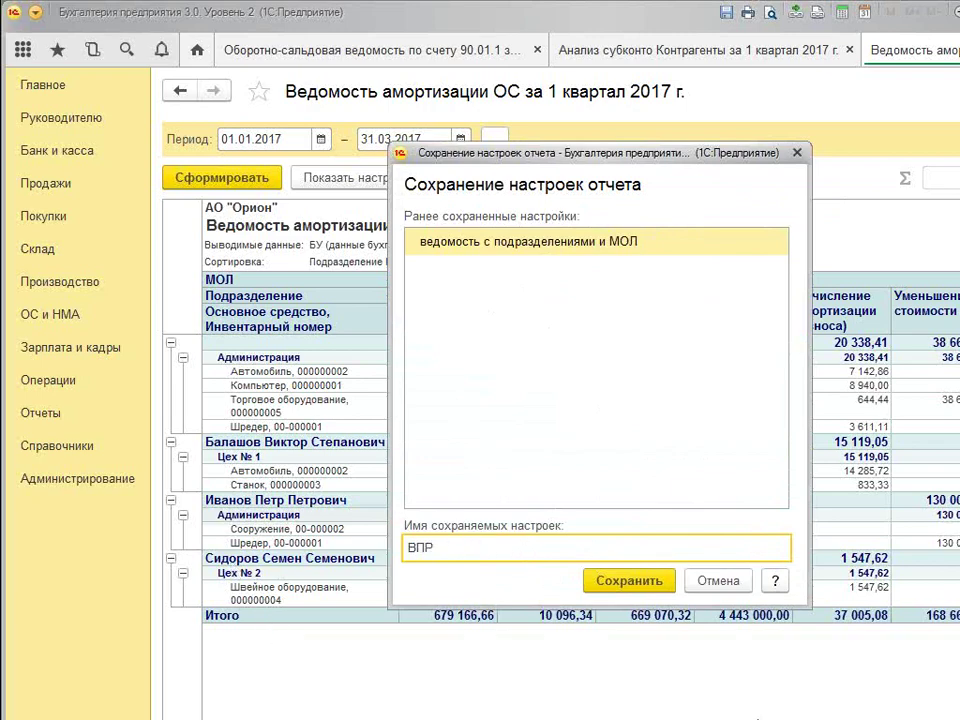
{"action": "left_click", "coordinate": [631, 580]}
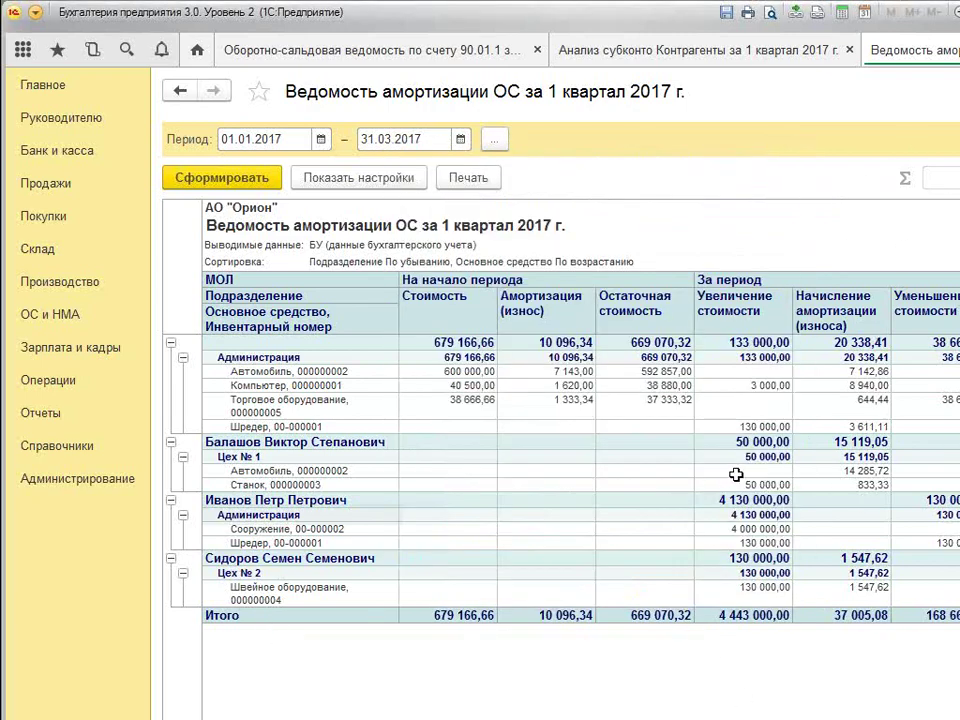
Load the saved settings "ведомость с подразделениями и МОЛ", regenerate the depreciation report and look across its columns
{"action": "left_click", "coordinate": [645, 305]}
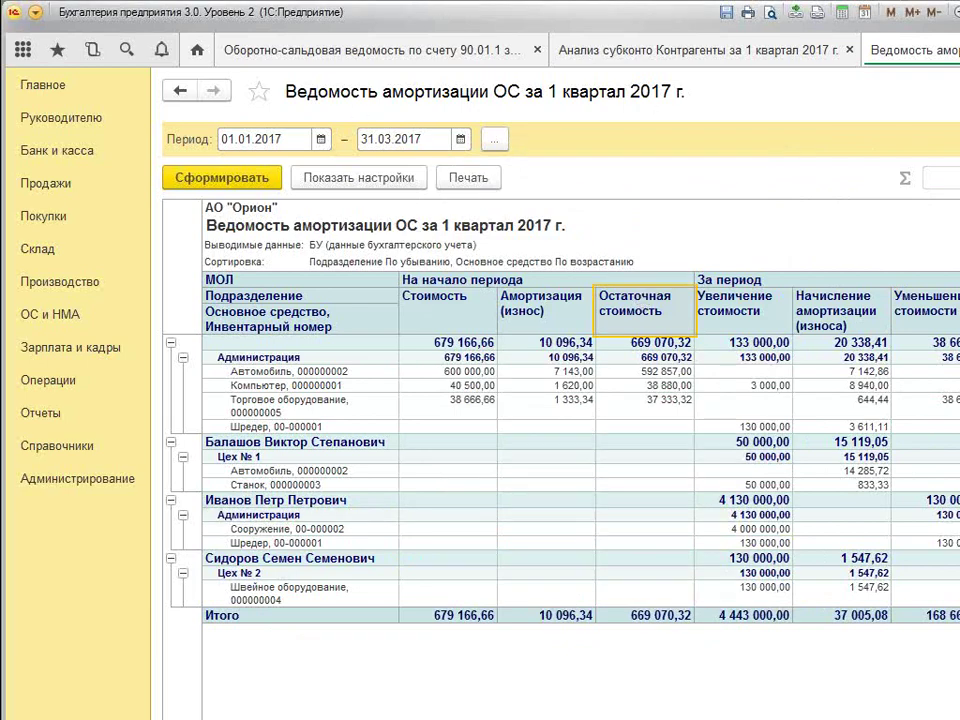
{"action": "left_click", "coordinate": [538, 262]}
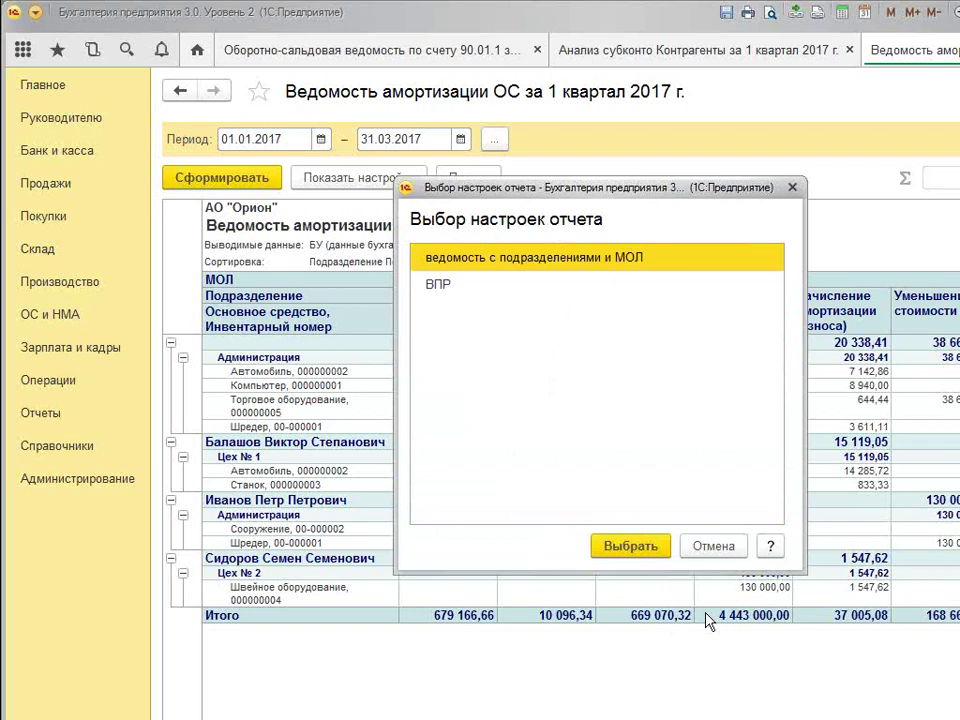
{"action": "left_click", "coordinate": [643, 552]}
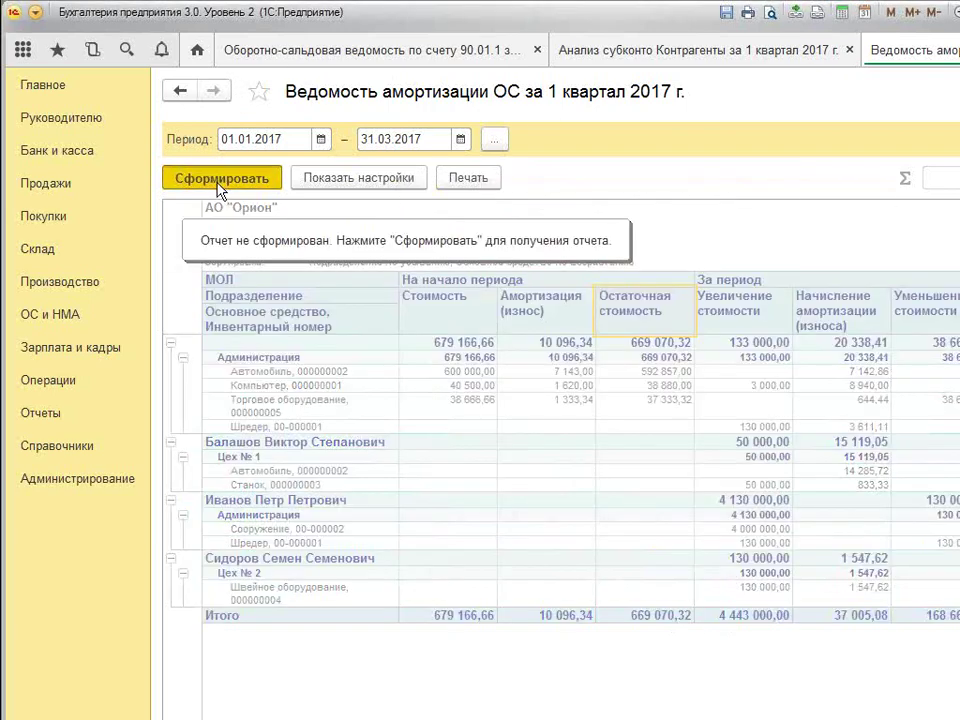
{"action": "left_click", "coordinate": [216, 184]}
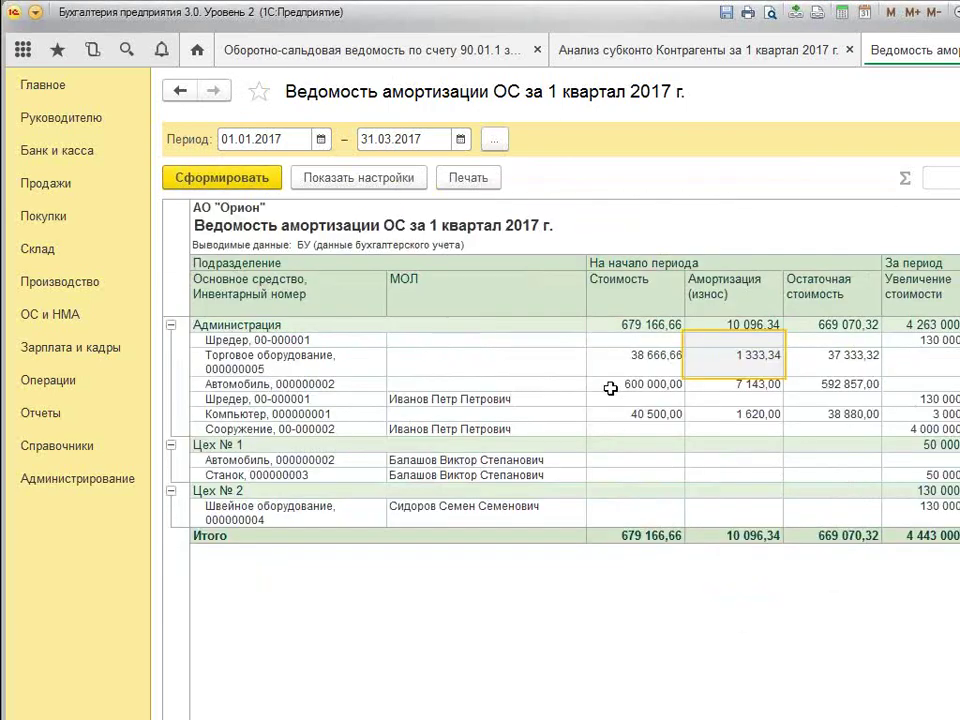
{"action": "left_click", "coordinate": [635, 578]}
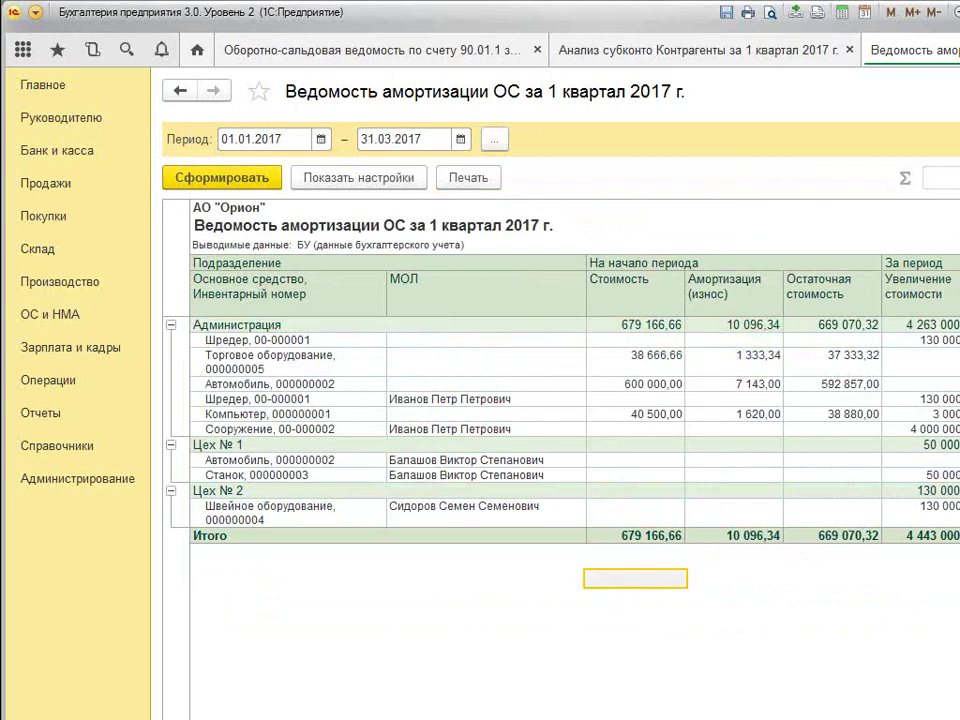
{"action": "scroll", "coordinate": [560, 420], "scroll_direction": "right", "scroll_amount": 5}
{"action": "scroll", "coordinate": [560, 420], "scroll_direction": "left", "scroll_amount": 5}
Open the Анализ НДФЛ по месяцам report from the Зарплата reports in the Зарплата и кадры section
{"action": "left_click", "coordinate": [690, 49]}
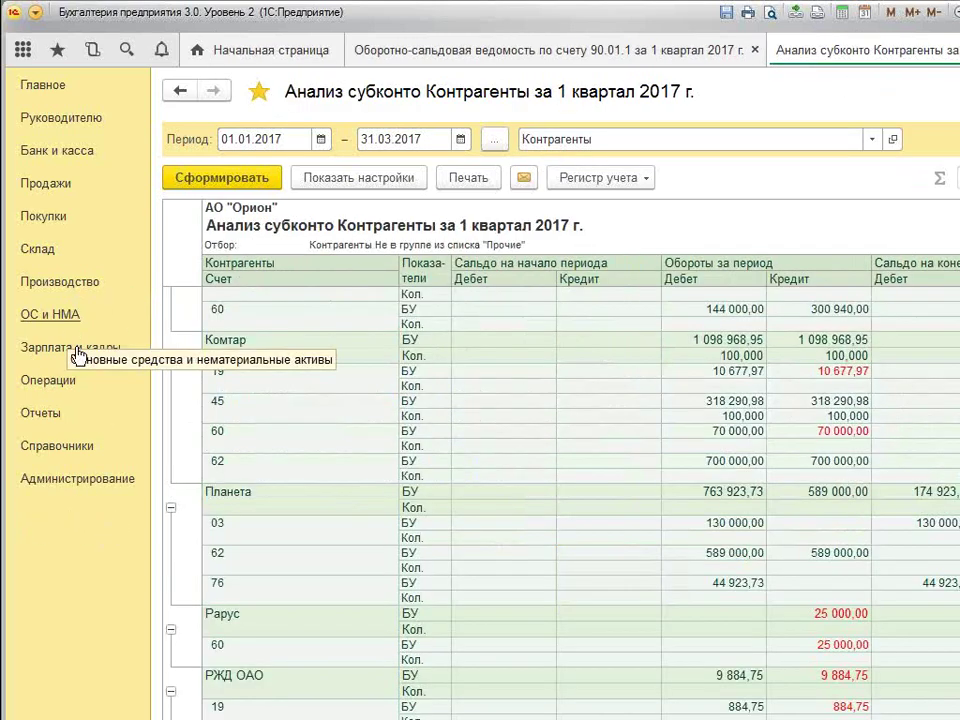
{"action": "left_click", "coordinate": [650, 224]}
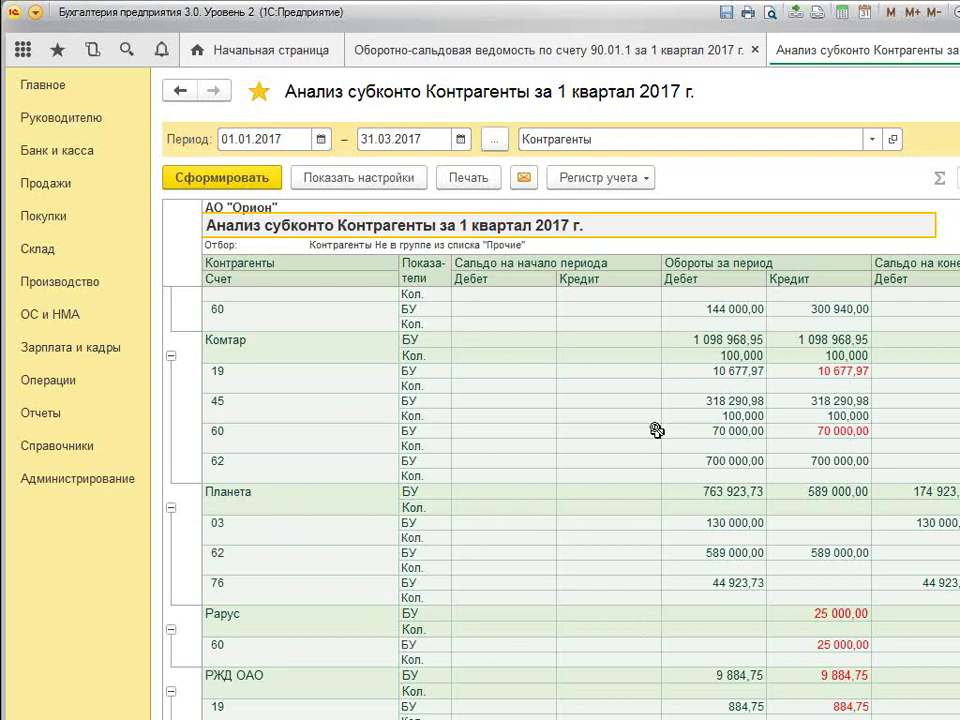
{"action": "left_click", "coordinate": [128, 349]}
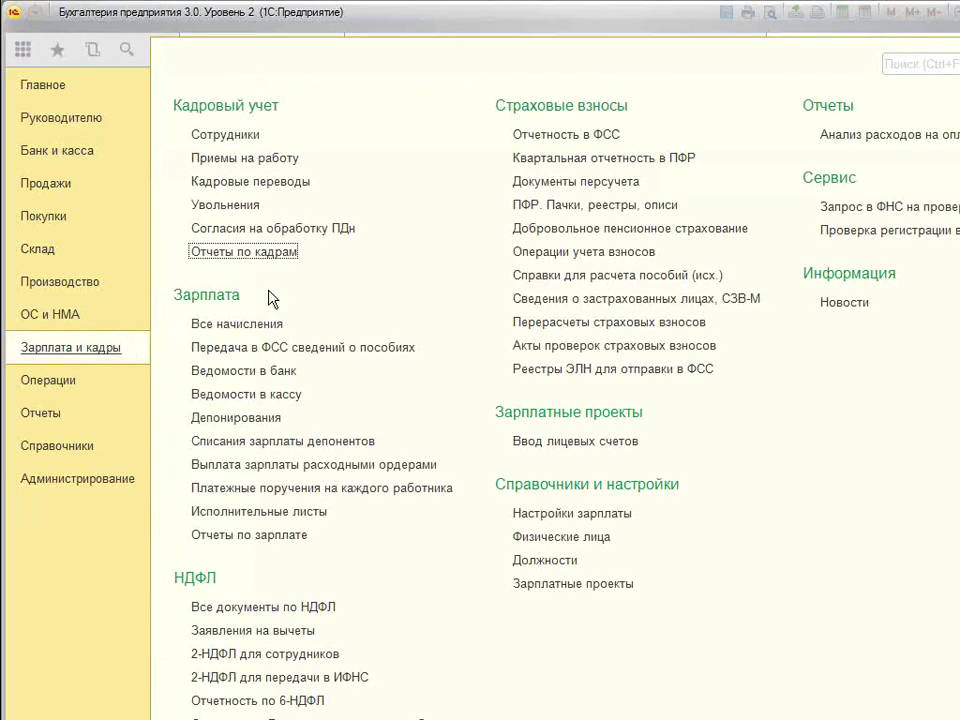
{"action": "left_click", "coordinate": [270, 536]}
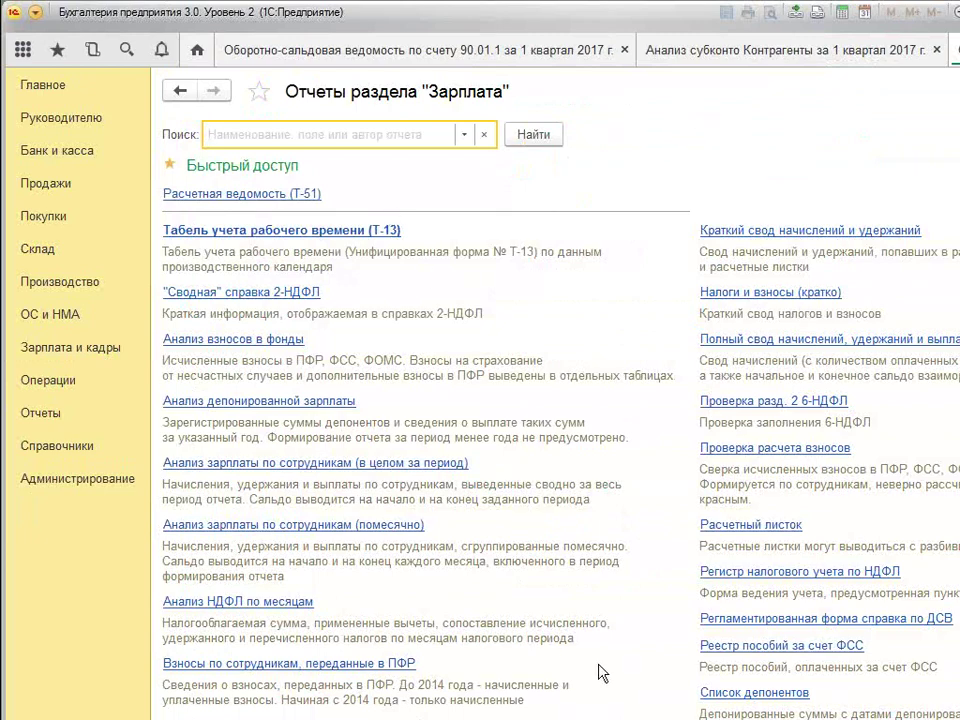
{"action": "scroll", "coordinate": [450, 510], "scroll_direction": "down", "scroll_amount": 1}
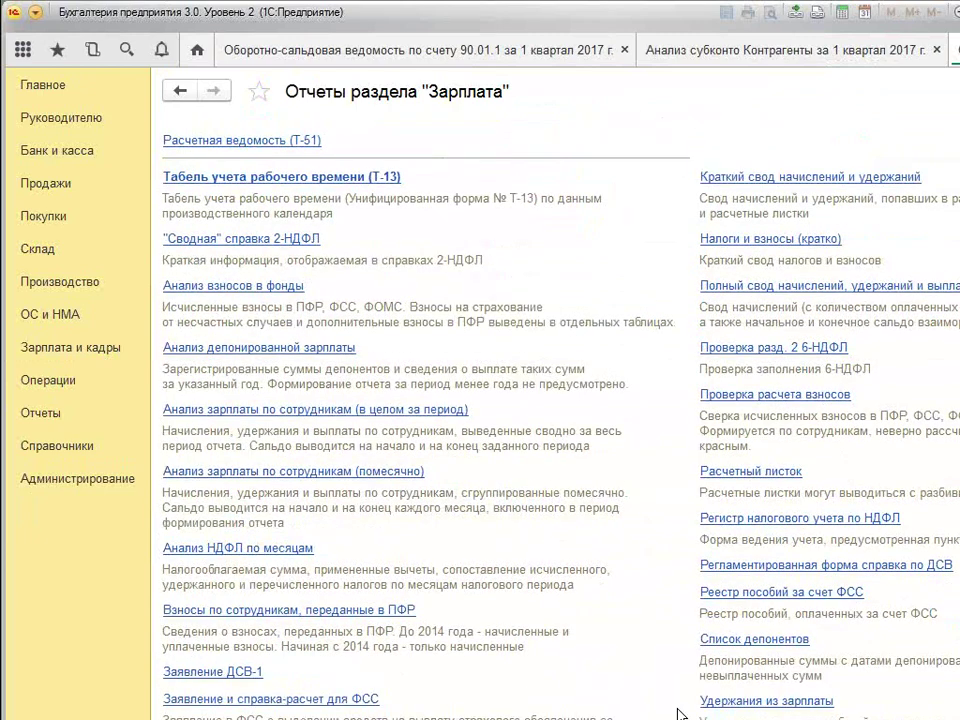
{"action": "left_click", "coordinate": [270, 548]}
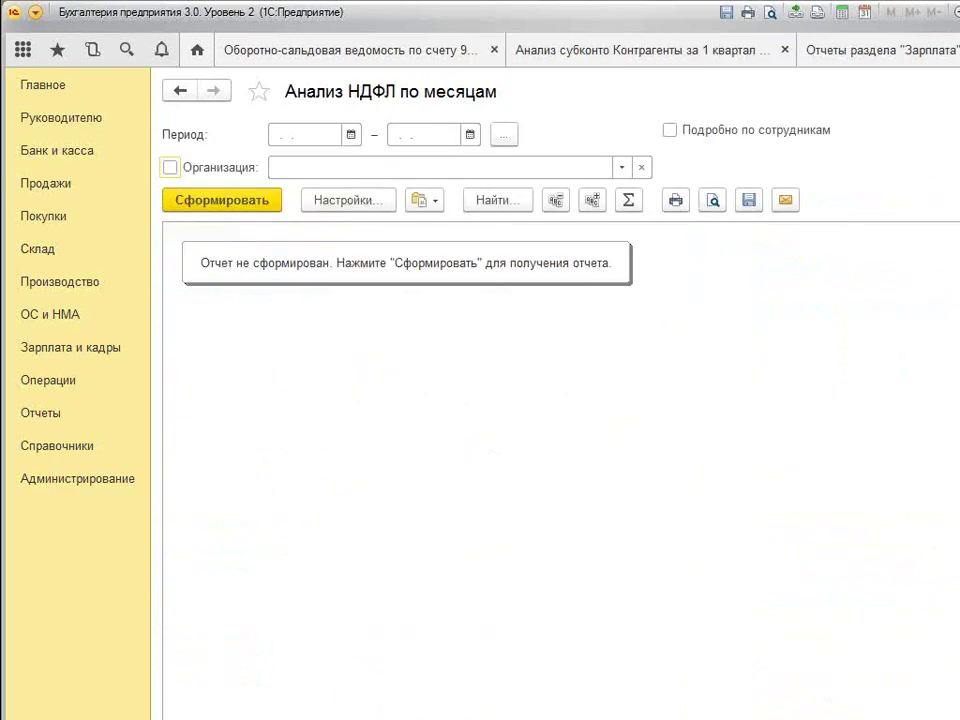
{"action": "left_click", "coordinate": [955, 200]}
{"action": "mouse_move", "coordinate": [900, 399]}
{"action": "left_click", "coordinate": [677, 402]}
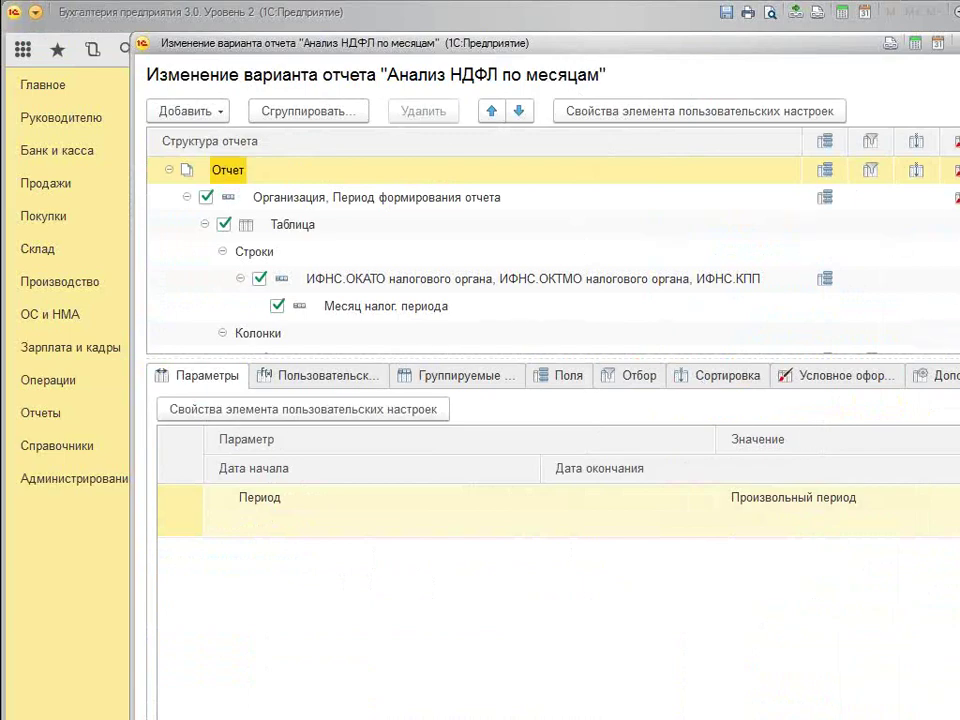
{"action": "key", "text": "Escape"}
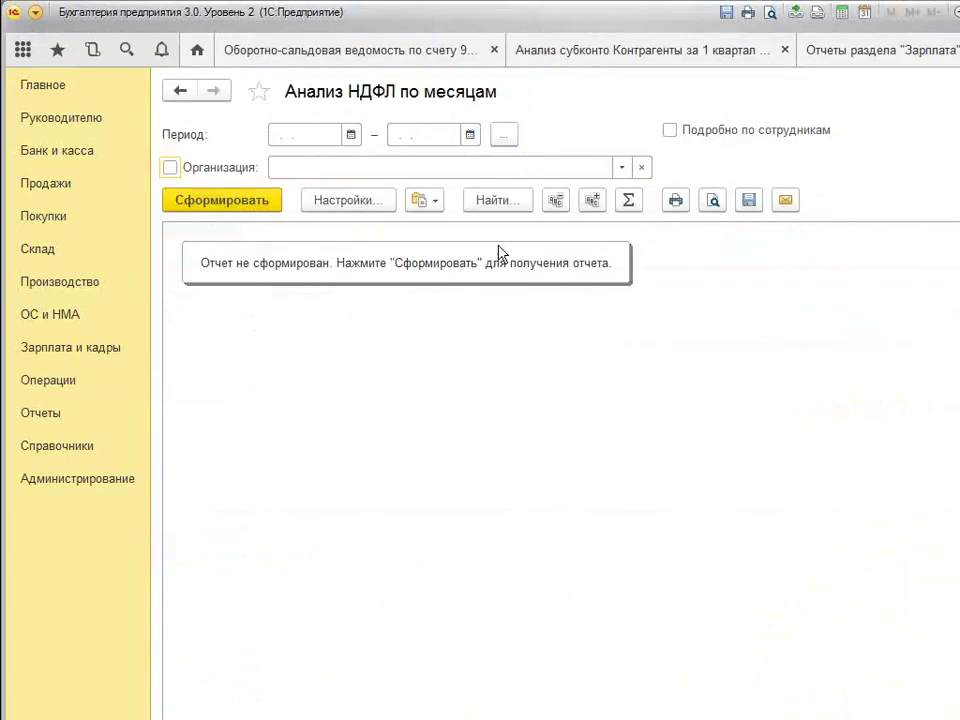
Postpone the internet support login and generate the Анализ НДФЛ по месяцам report for the period 01.01.2017 to 31.03.2017
{"action": "left_click", "coordinate": [190, 203]}
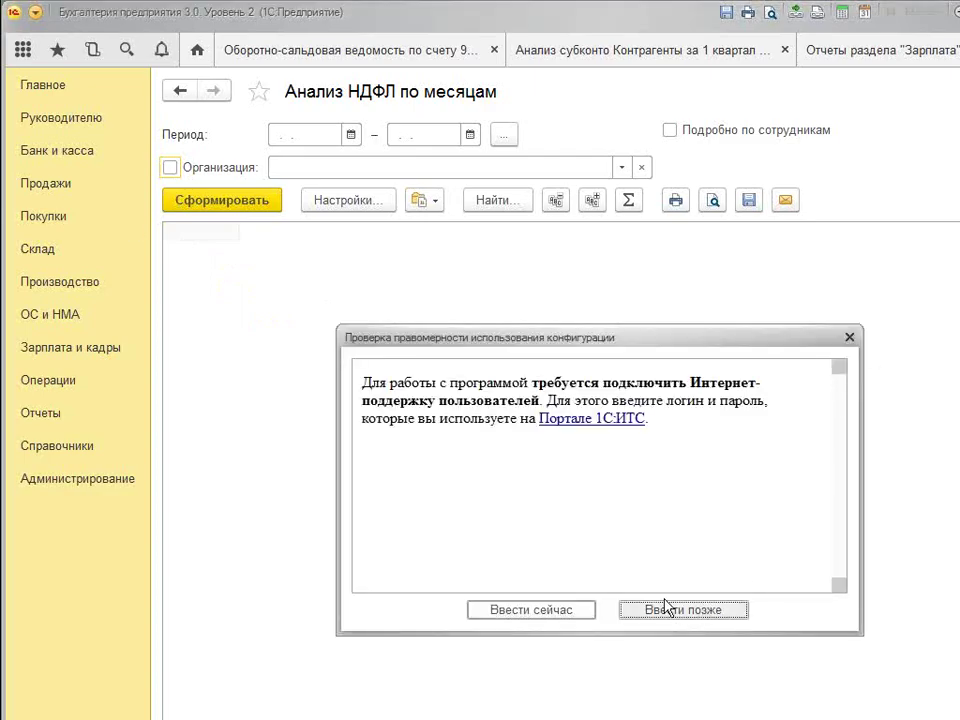
{"action": "left_click", "coordinate": [671, 608]}
{"action": "left_click", "coordinate": [242, 199]}
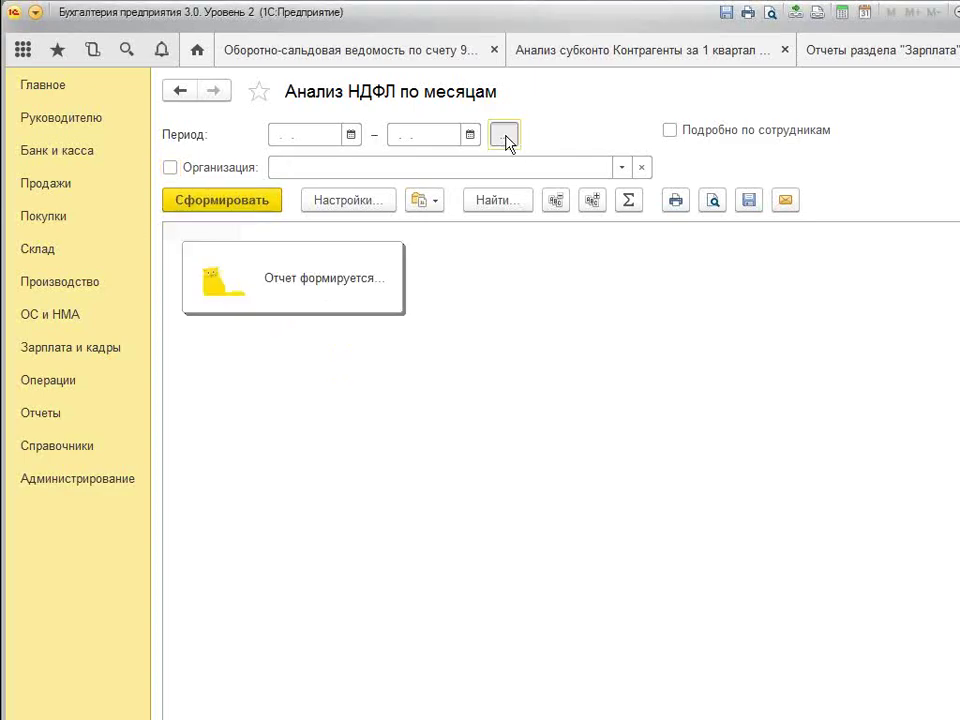
{"action": "left_click", "coordinate": [504, 136]}
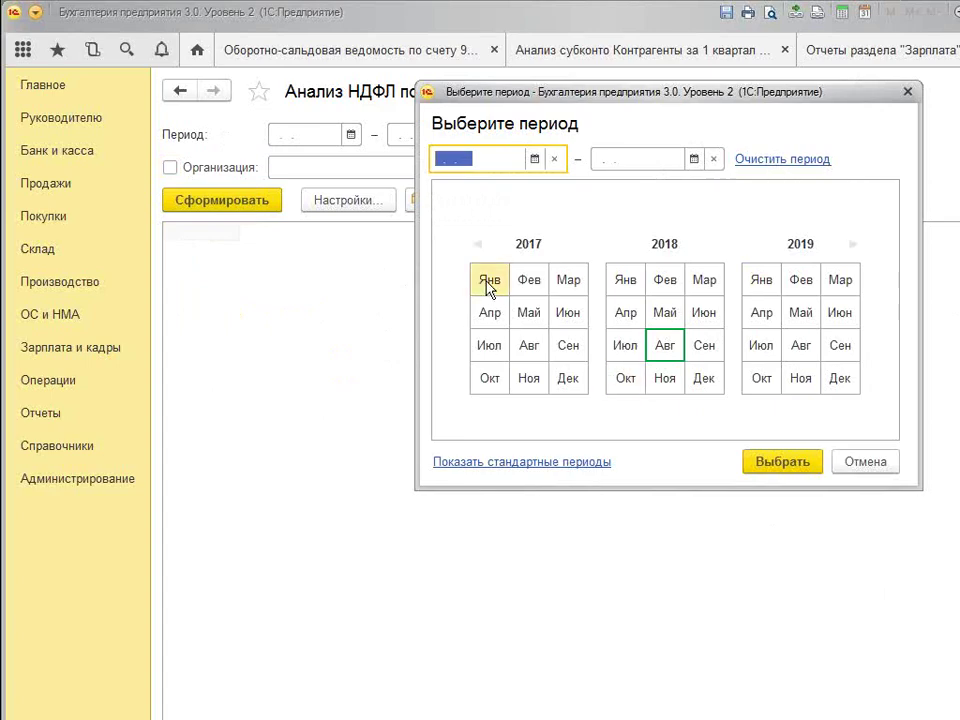
{"action": "left_click_drag", "start_coordinate": [489, 279], "coordinate": [566, 281]}
{"action": "left_click", "coordinate": [786, 462]}
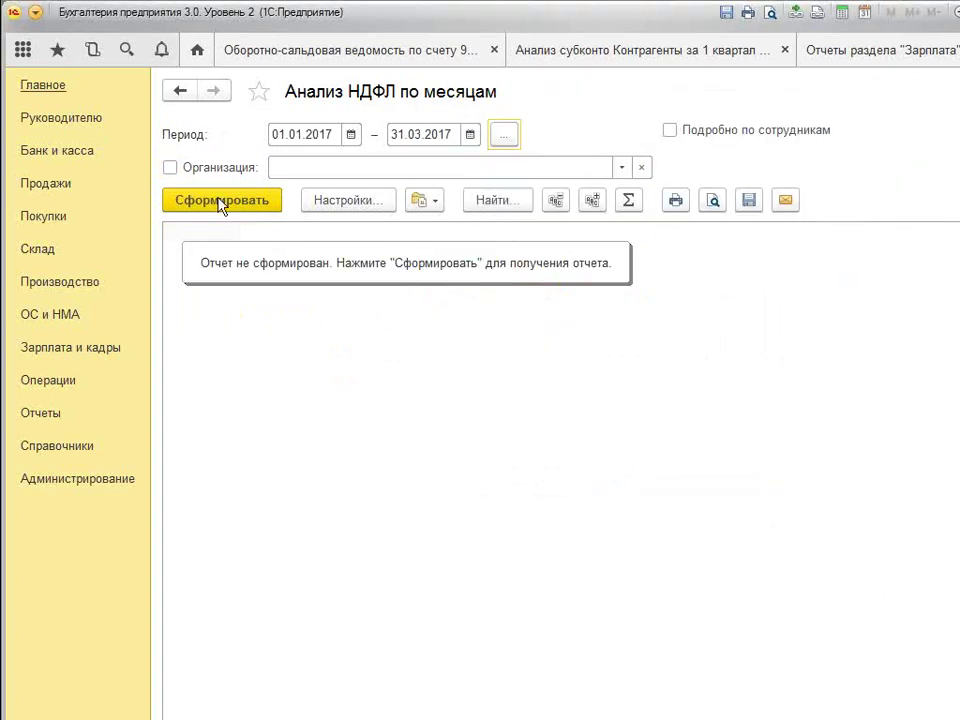
{"action": "left_click", "coordinate": [236, 202]}
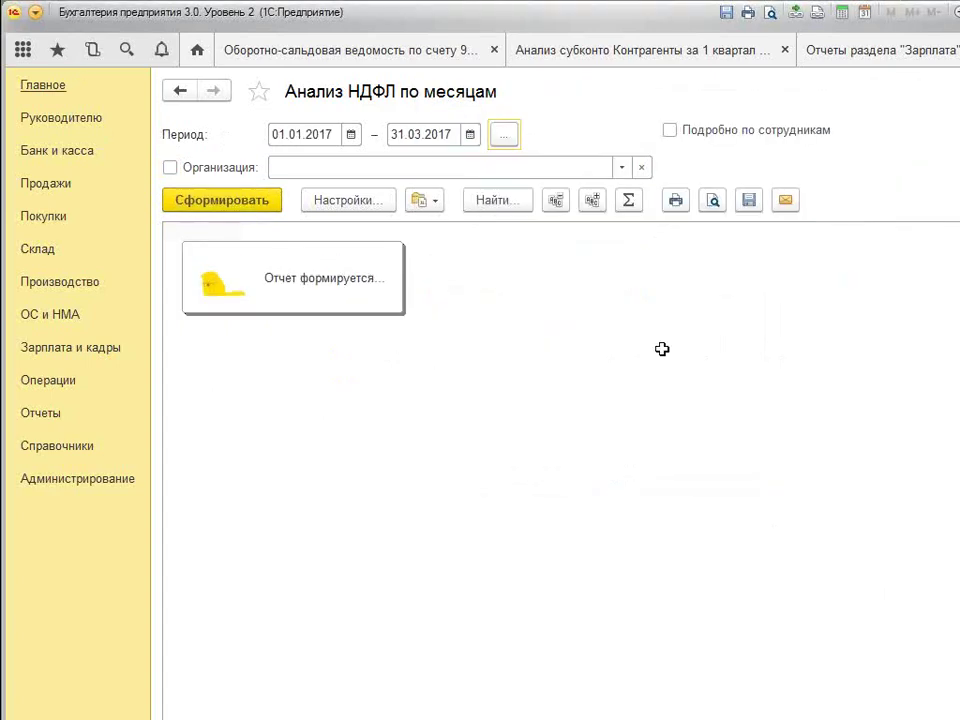
{"action": "left_click", "coordinate": [621, 493]}
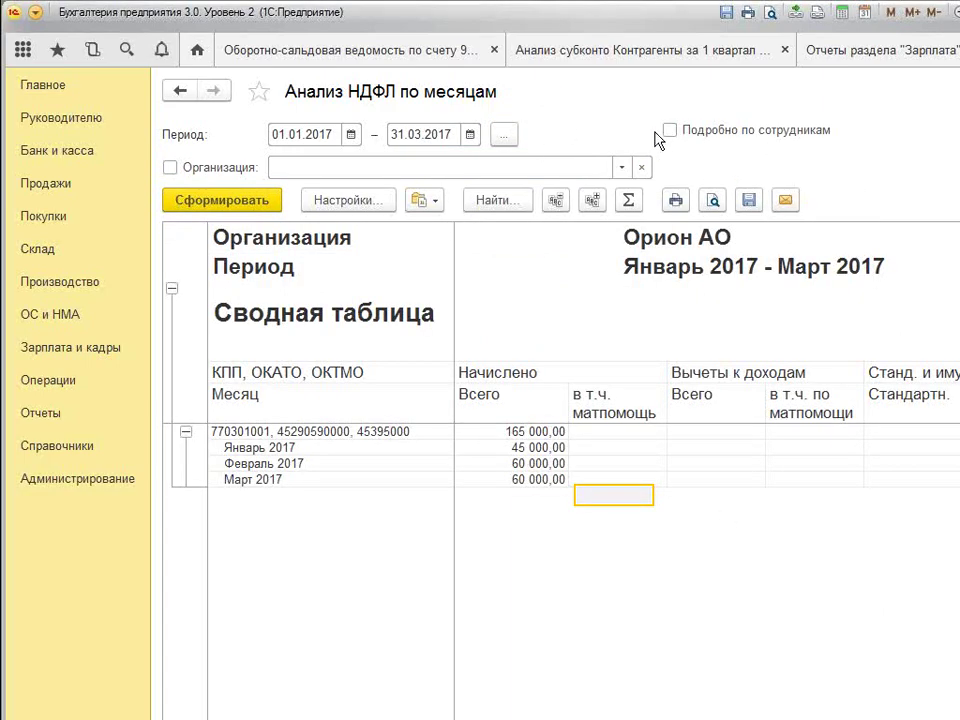
Inspect the Месяц налог. периода grouping fields in the НДФЛ report's variant structure, and close the report and the Зарплата report list
{"action": "left_click", "coordinate": [948, 200]}
{"action": "mouse_move", "coordinate": [870, 399]}
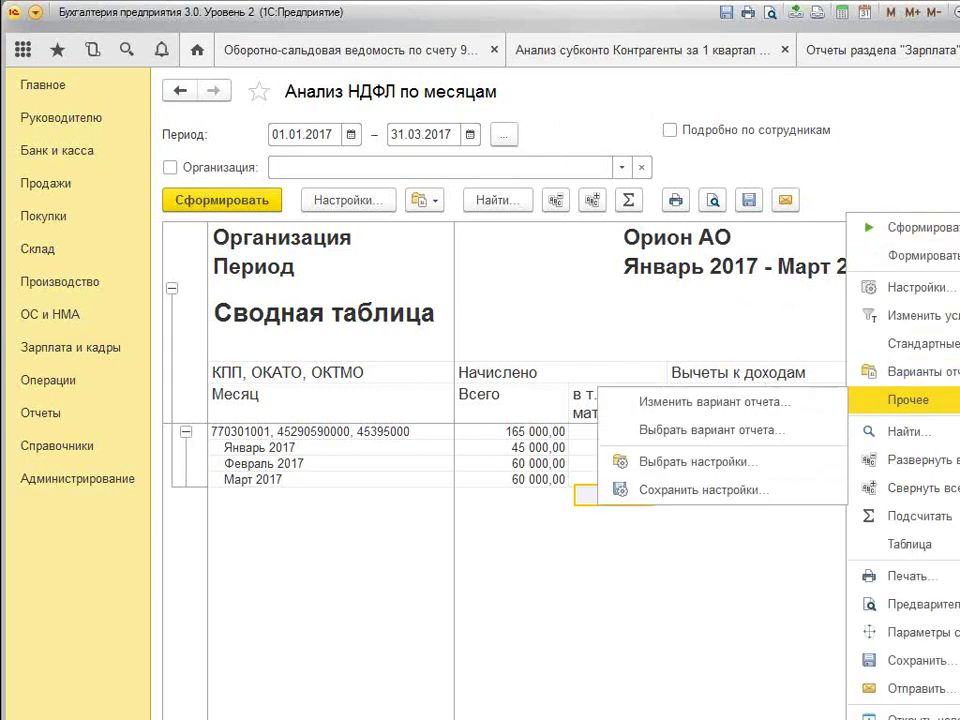
{"action": "left_click", "coordinate": [806, 402]}
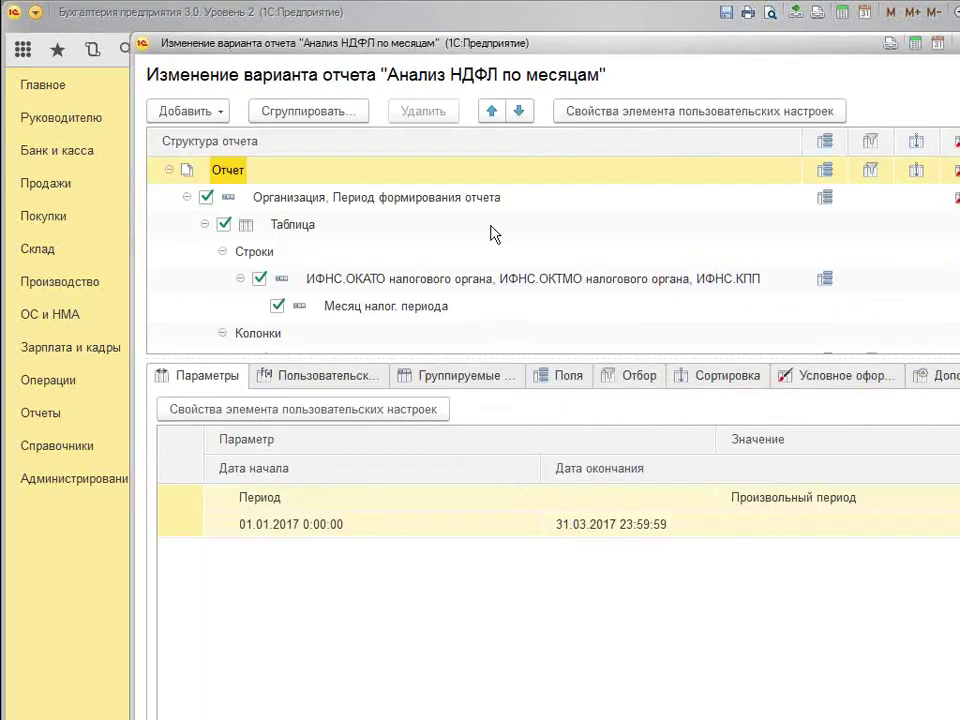
{"action": "left_click", "coordinate": [446, 307]}
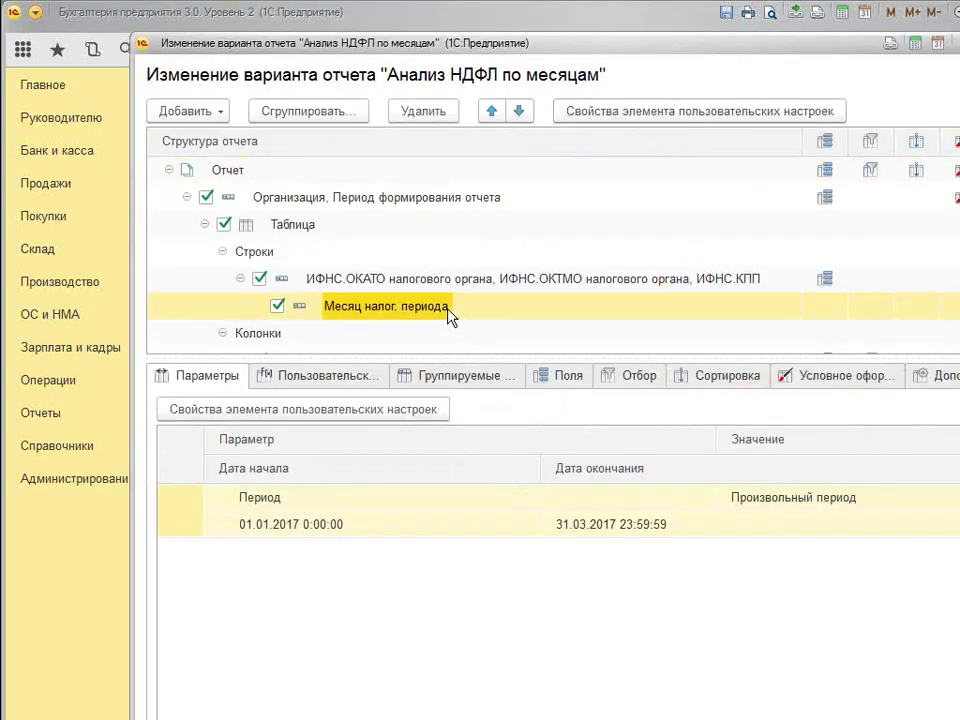
{"action": "double_click", "coordinate": [448, 316]}
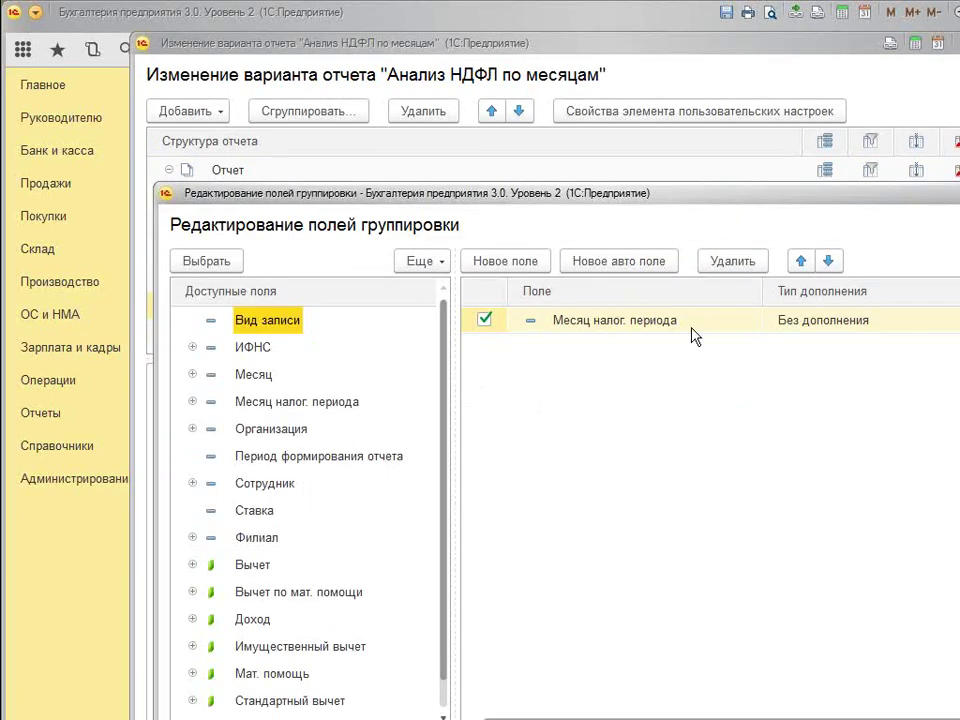
{"action": "left_click", "coordinate": [630, 714]}
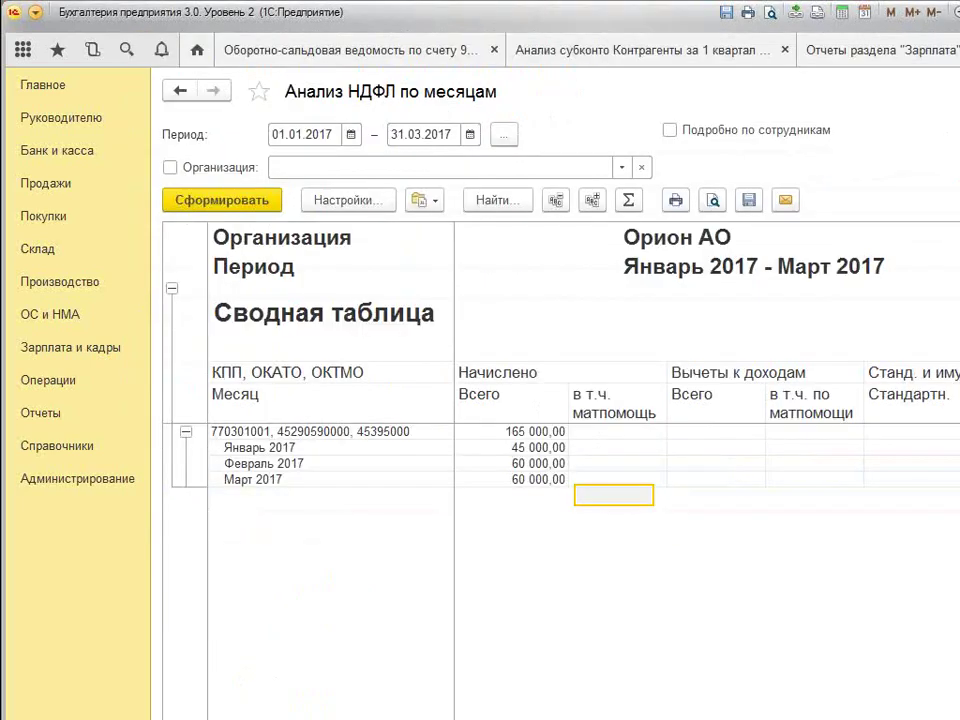
{"action": "key", "text": "ctrl+F4"}
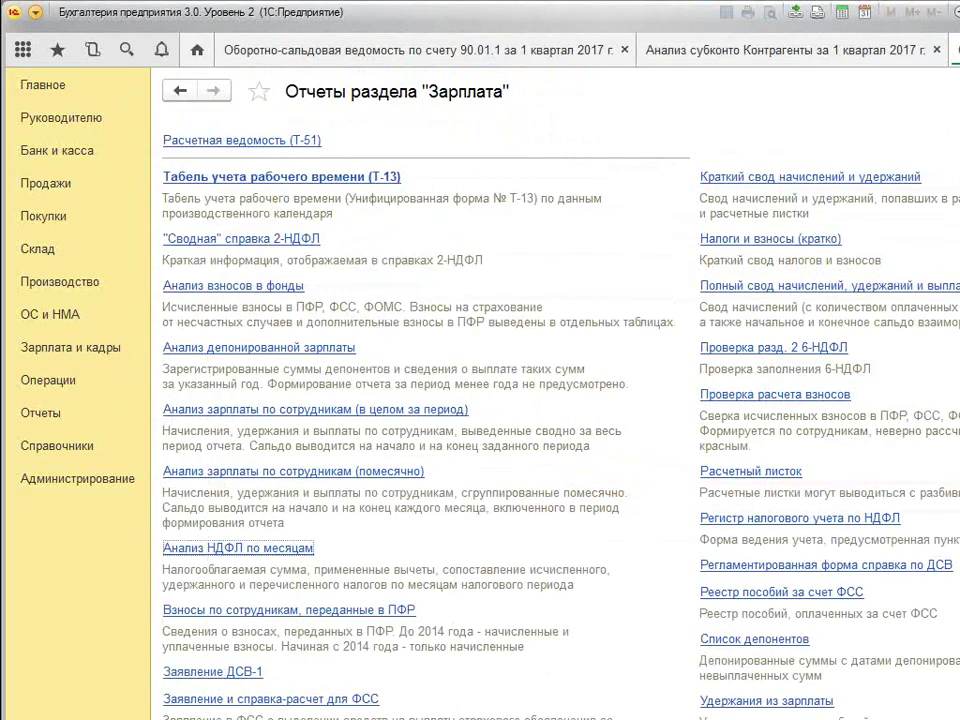
{"action": "key", "text": "ctrl+F4"}
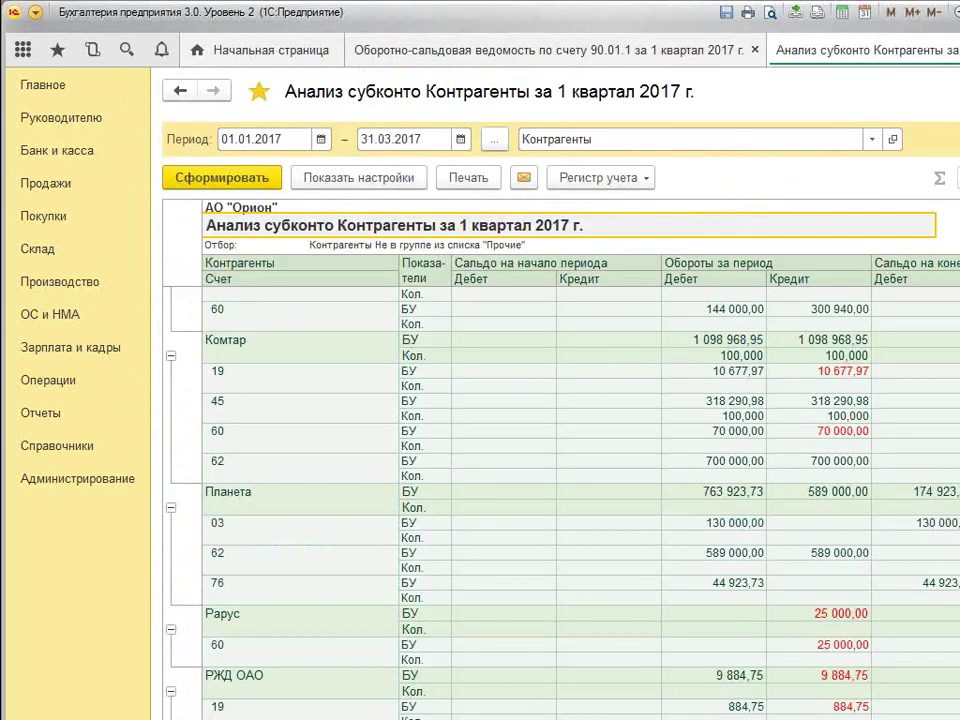
Close the two open reports and generate the Универсальный отчет from the Отчеты section for 01.01.2017 to 31.03.2017
{"action": "key", "text": "ctrl+F4"}
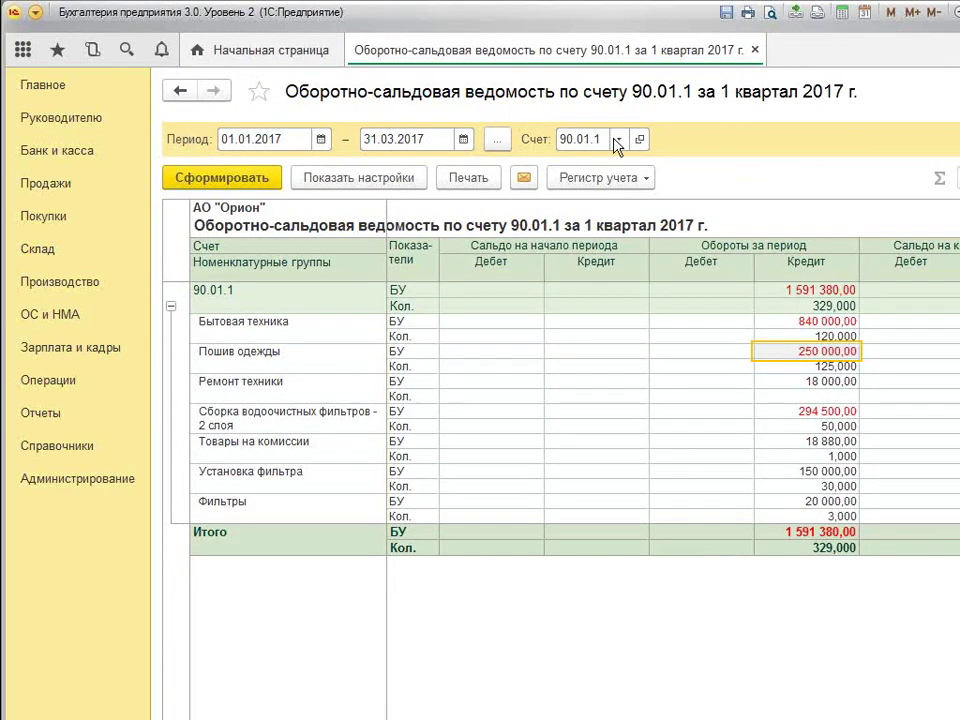
{"action": "left_click", "coordinate": [752, 48]}
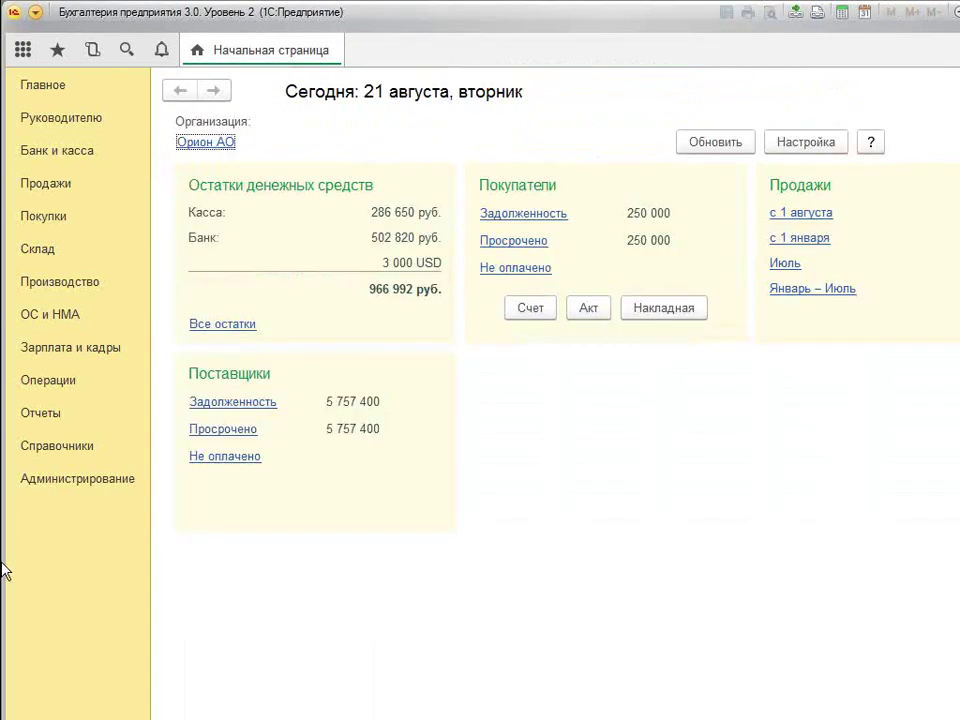
{"action": "left_click", "coordinate": [50, 418]}
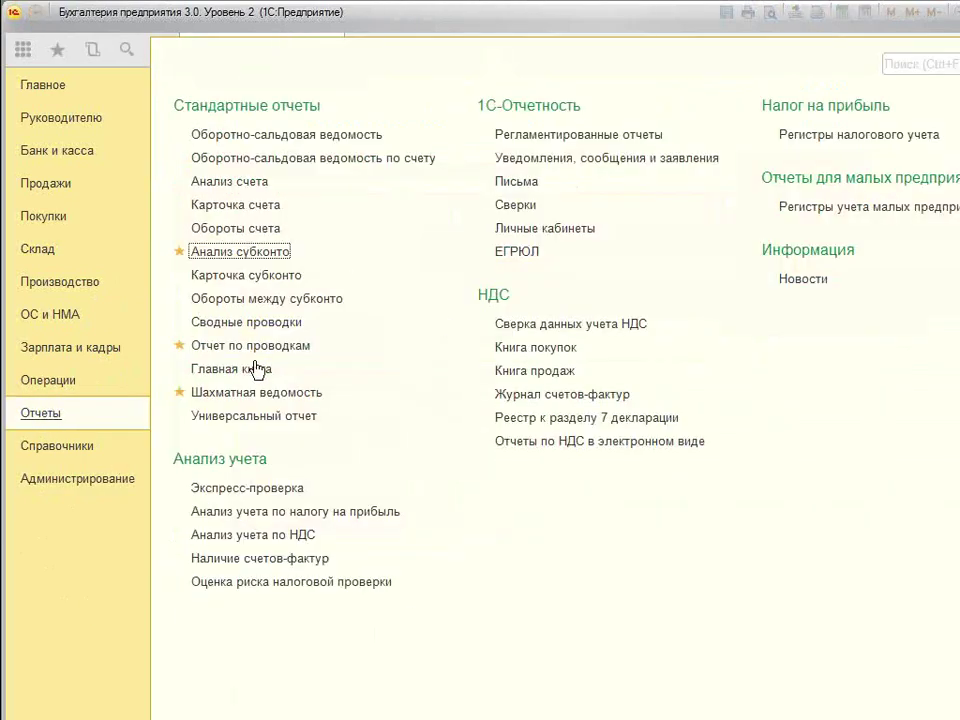
{"action": "left_click", "coordinate": [278, 414]}
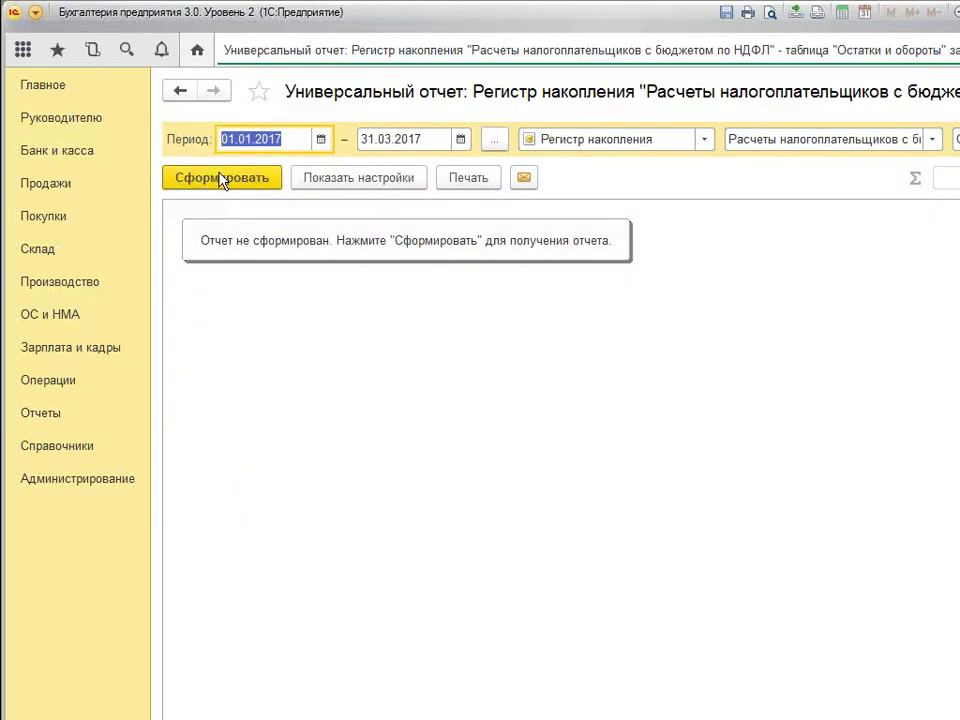
{"action": "left_click", "coordinate": [222, 178]}
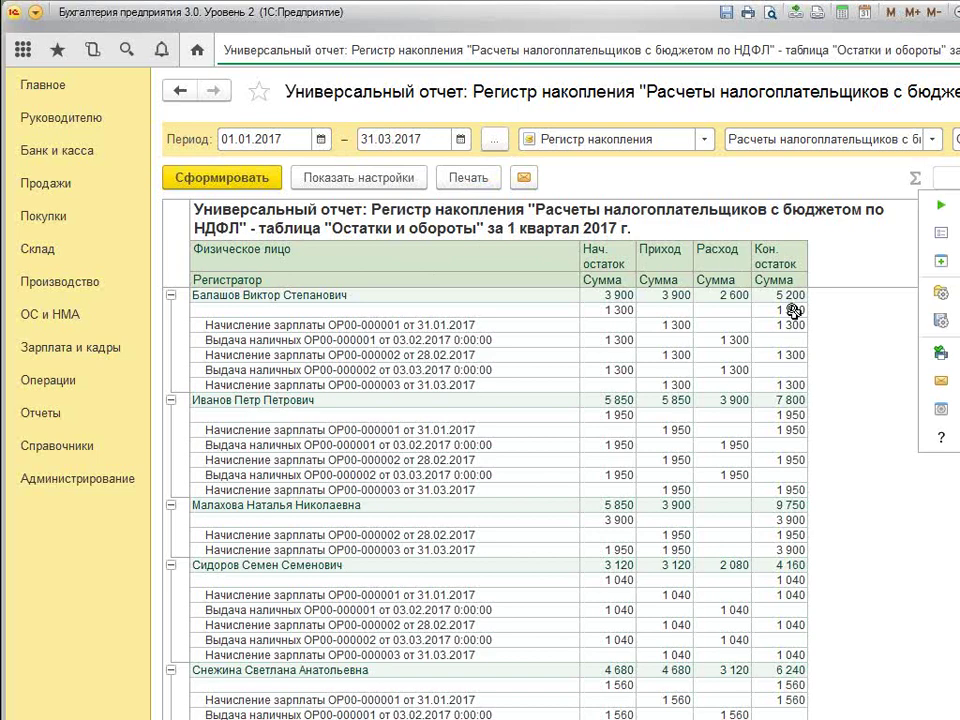
{"action": "left_click", "coordinate": [348, 179]}
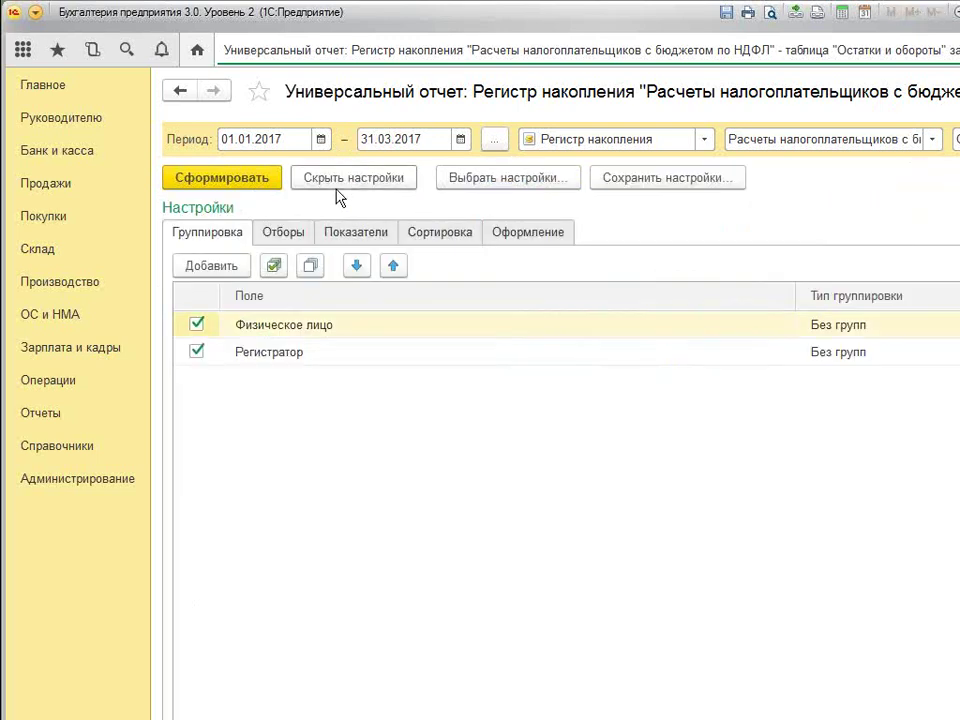
{"action": "left_click", "coordinate": [517, 238]}
{"action": "left_click", "coordinate": [198, 304]}
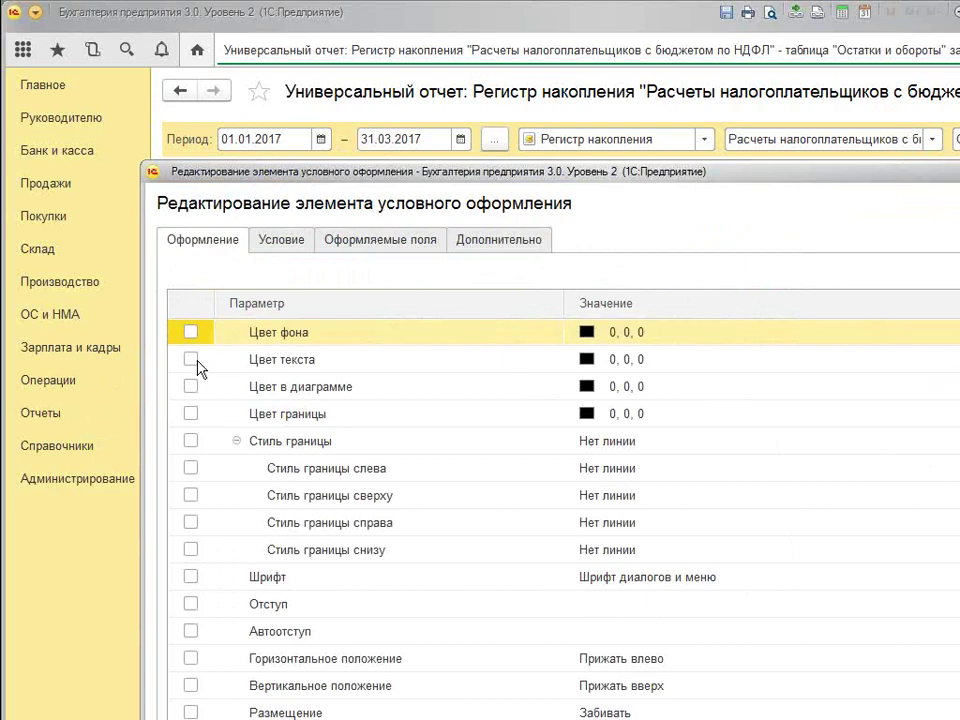
{"action": "left_click", "coordinate": [191, 359]}
{"action": "left_click", "coordinate": [268, 245]}
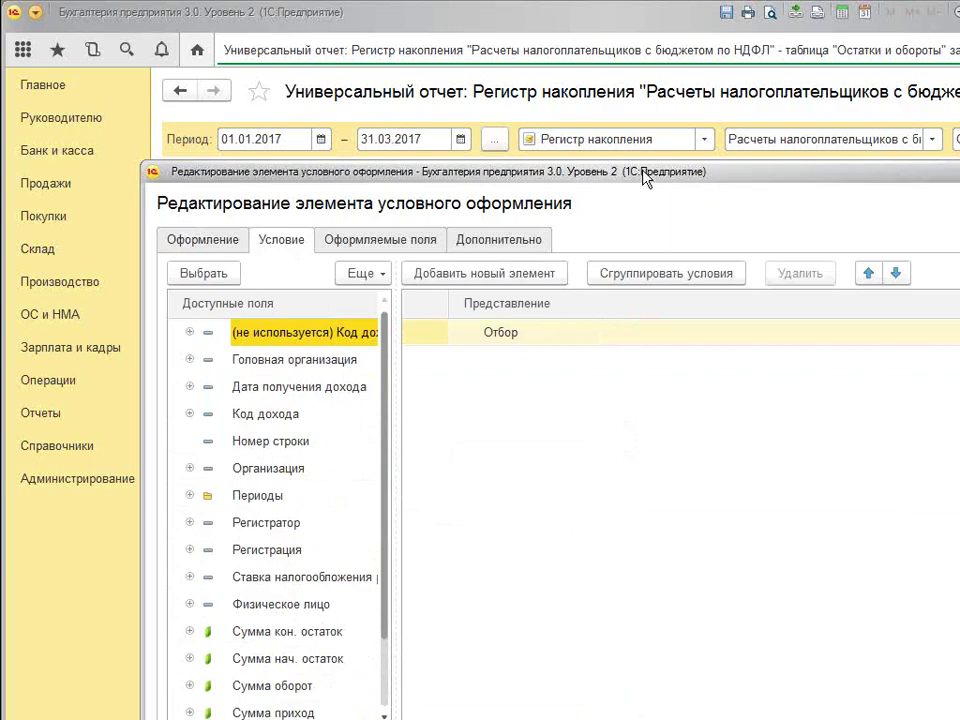
{"action": "left_click_drag", "start_coordinate": [643, 176], "coordinate": [773, 573]}
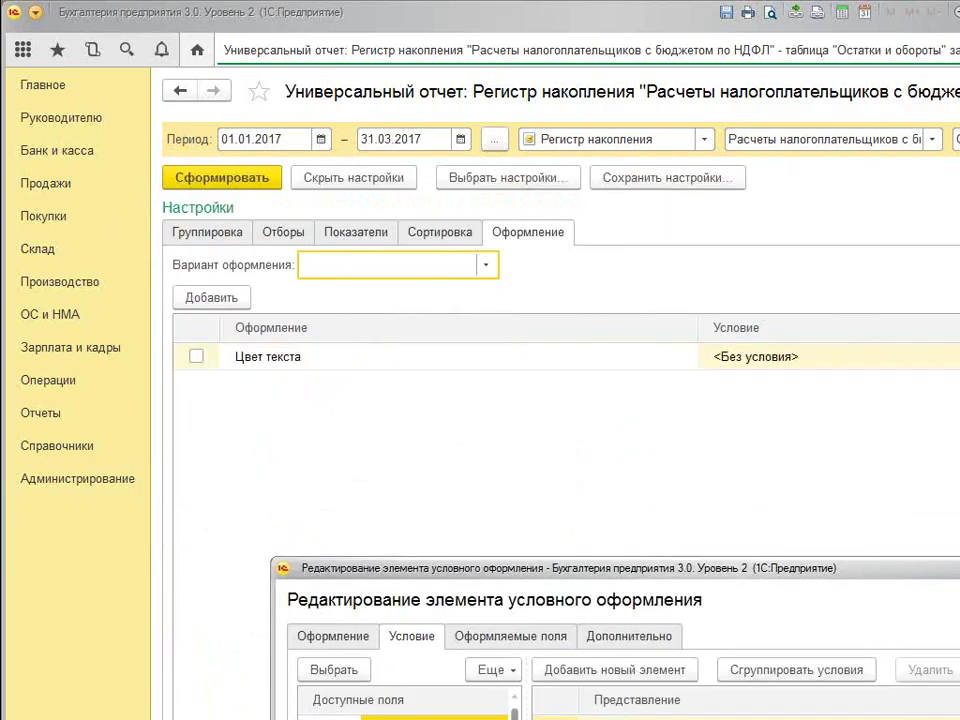
{"action": "key", "text": "Escape"}
{"action": "left_click", "coordinate": [205, 231]}
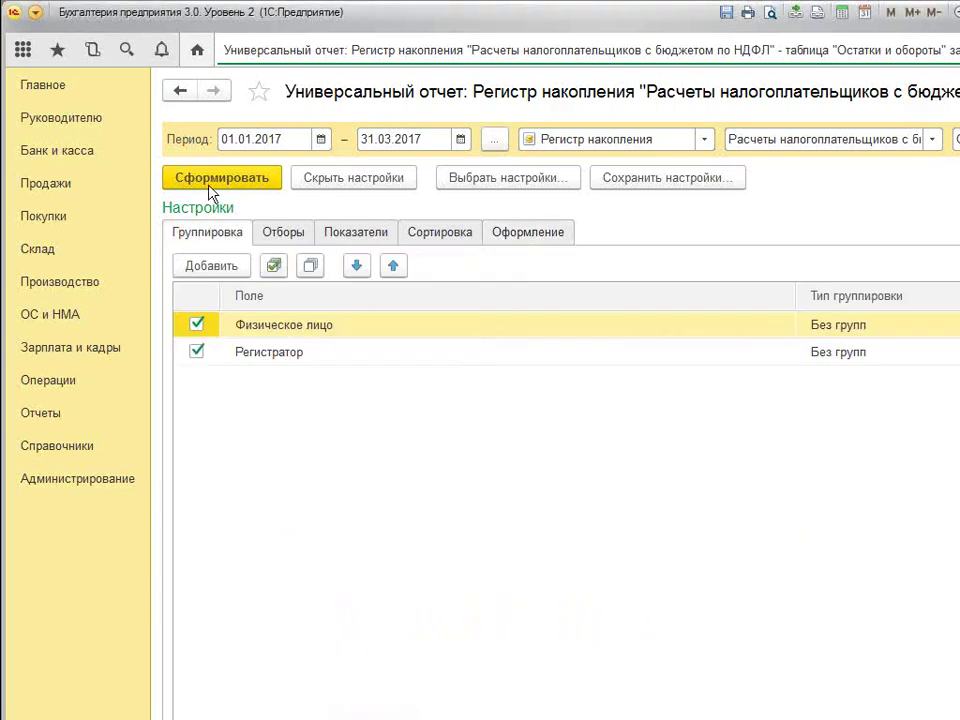
{"action": "left_click", "coordinate": [210, 177]}
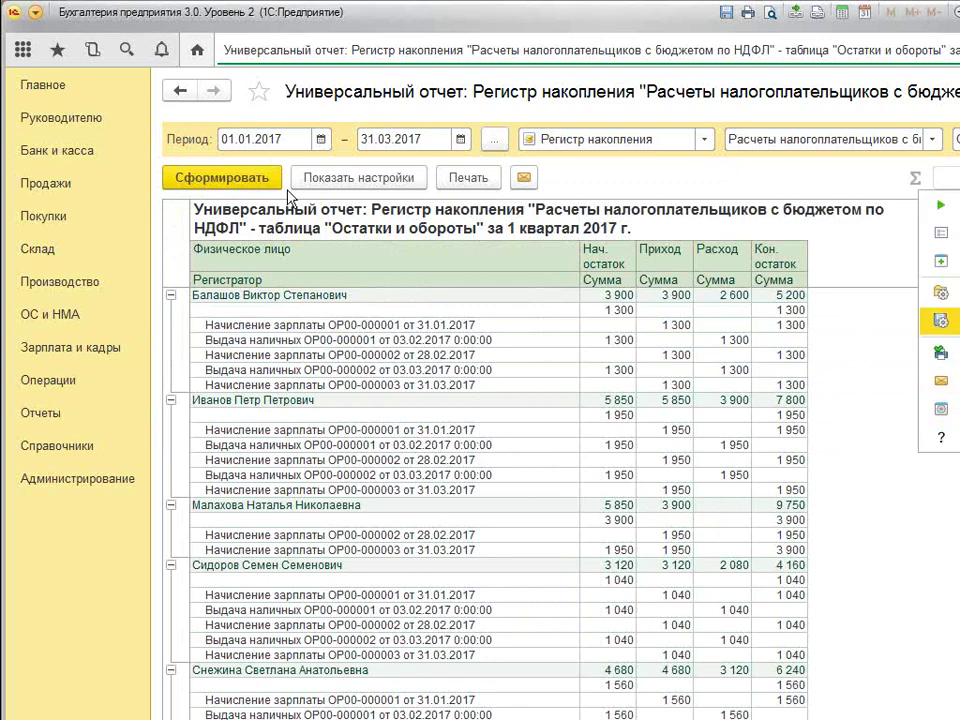
Add a conditional formatting rule to the universal report's settings with Цвет текста enabled and set to red
{"action": "left_click", "coordinate": [360, 178]}
{"action": "left_click", "coordinate": [527, 232]}
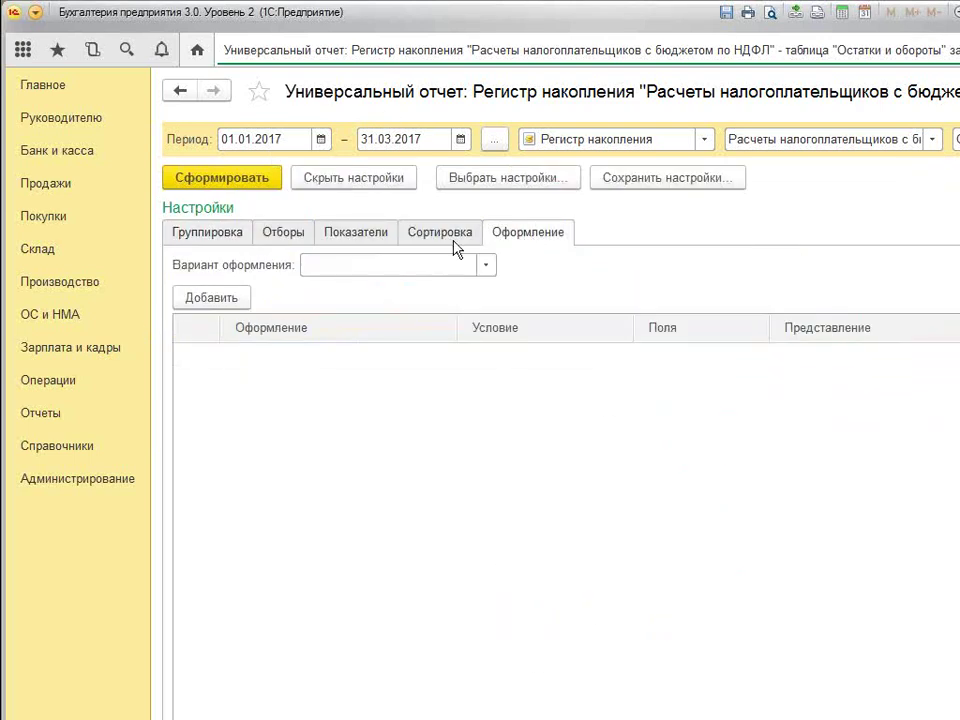
{"action": "left_click", "coordinate": [240, 298]}
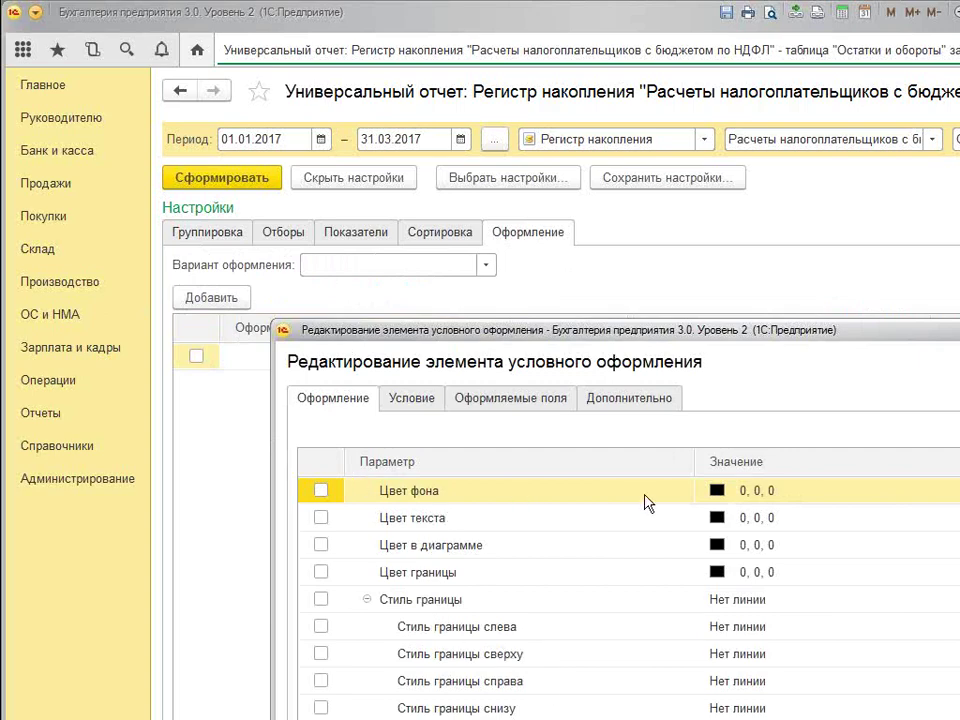
{"action": "left_click", "coordinate": [358, 520]}
{"action": "left_click", "coordinate": [804, 520]}
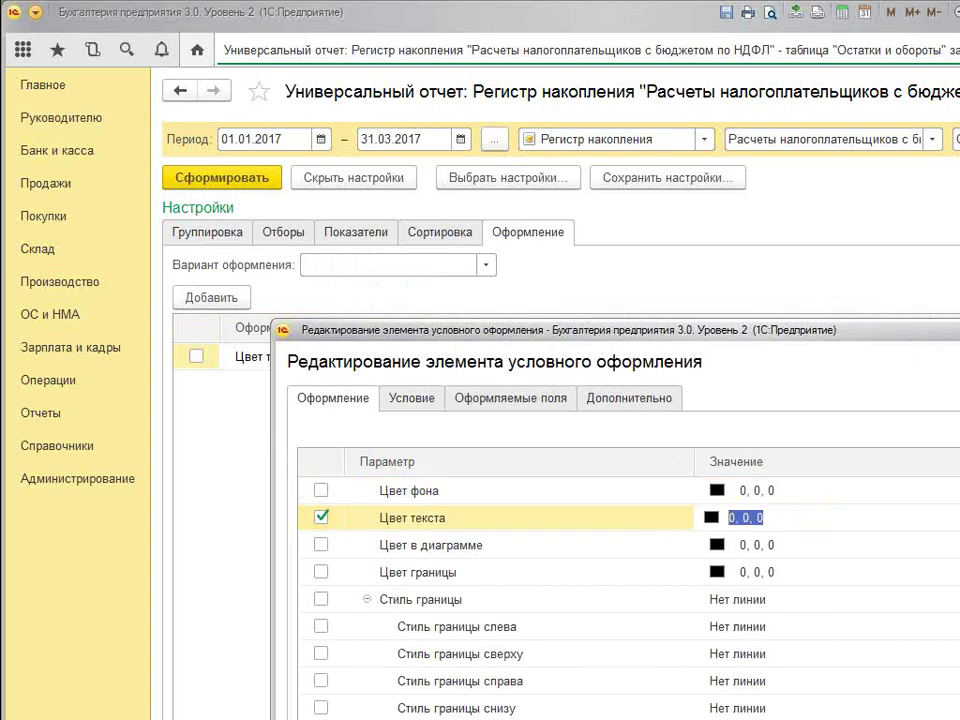
{"action": "key", "text": "F4"}
{"action": "double_click", "coordinate": [486, 204]}
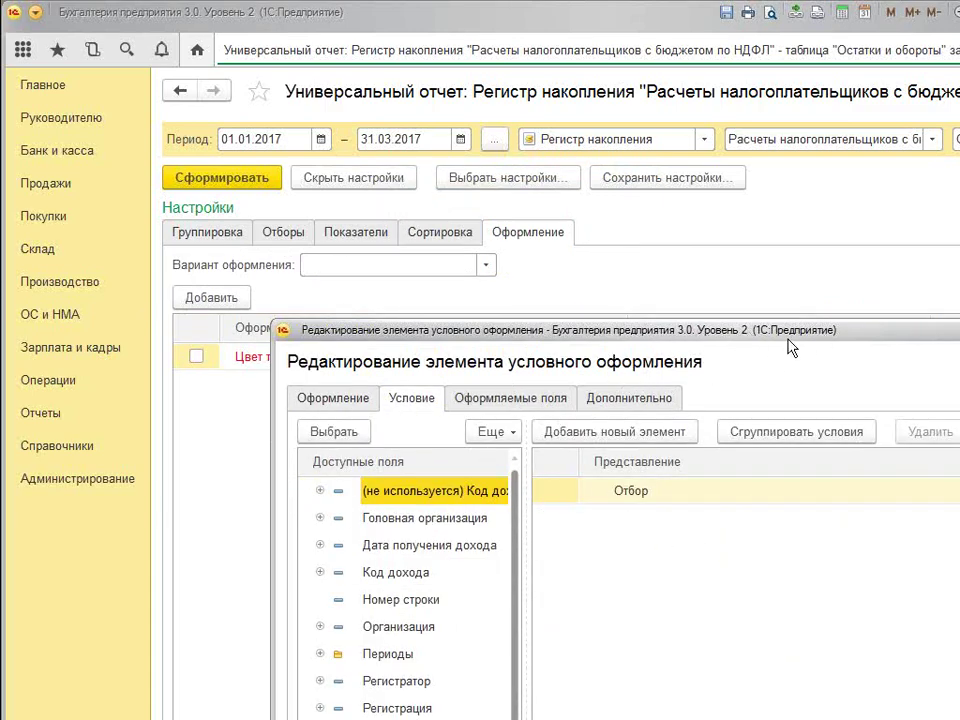
Add a condition on the Сумма расход field with the comparison Равно to the formatting rule
{"action": "left_click_drag", "start_coordinate": [690, 329], "coordinate": [598, 148]}
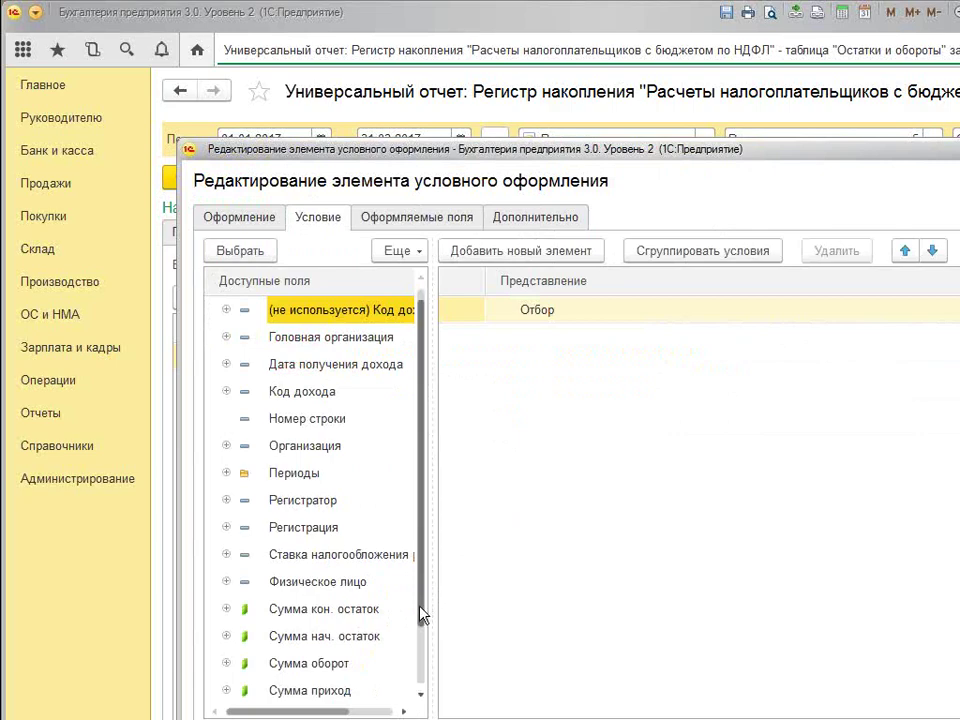
{"action": "scroll", "coordinate": [420, 615], "scroll_direction": "down", "scroll_amount": 1}
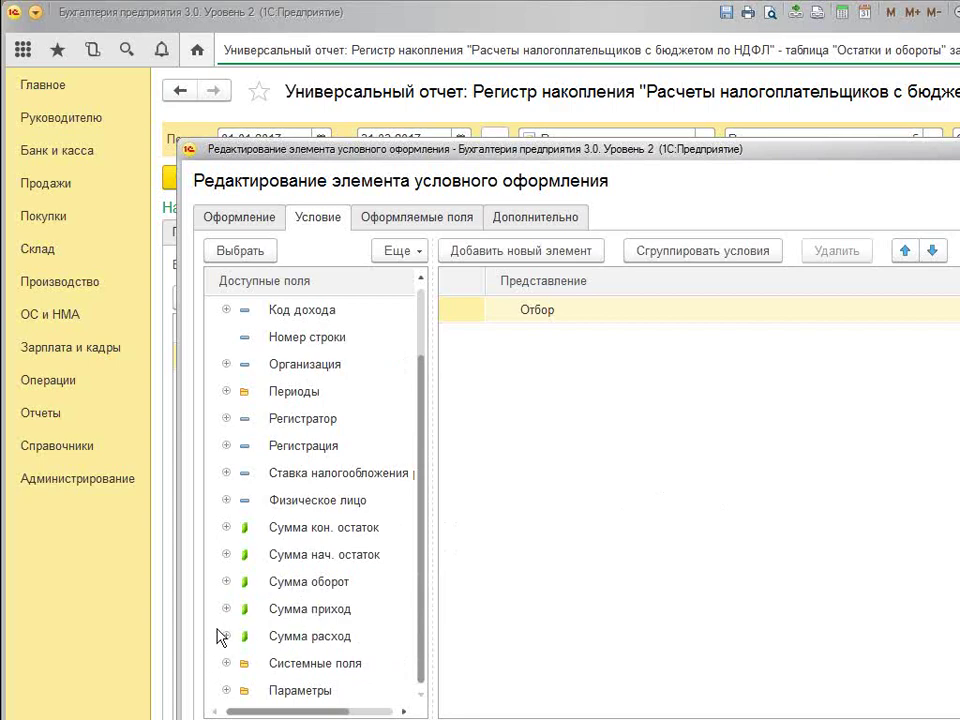
{"action": "left_click_drag", "start_coordinate": [345, 645], "coordinate": [583, 592]}
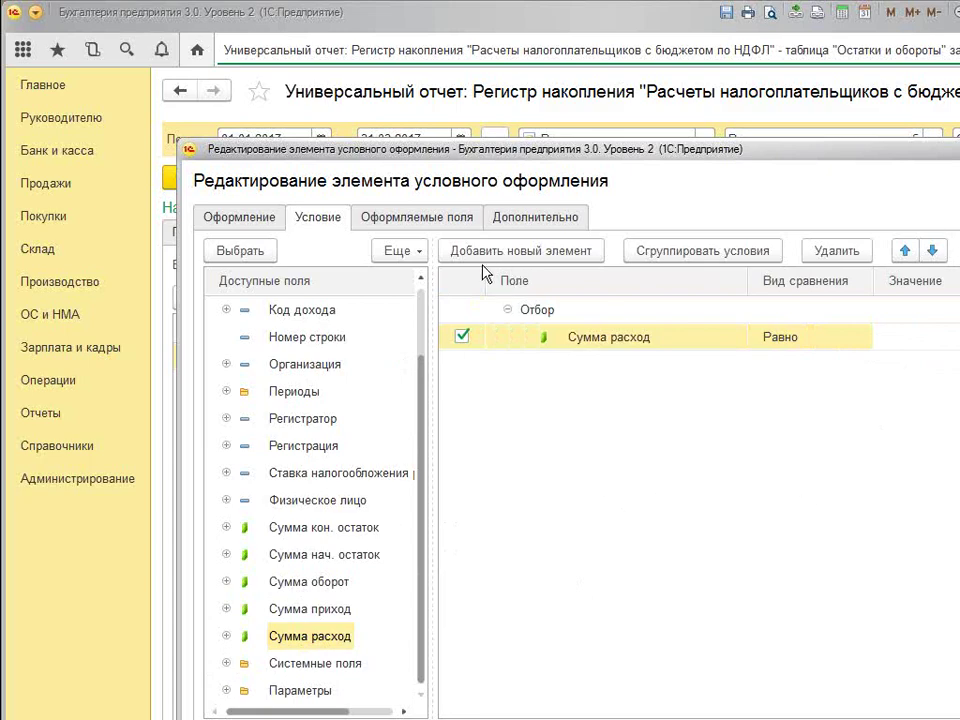
Make Сумма расход the formatted field, save the rule and regenerate the universal report
{"action": "left_click", "coordinate": [455, 218]}
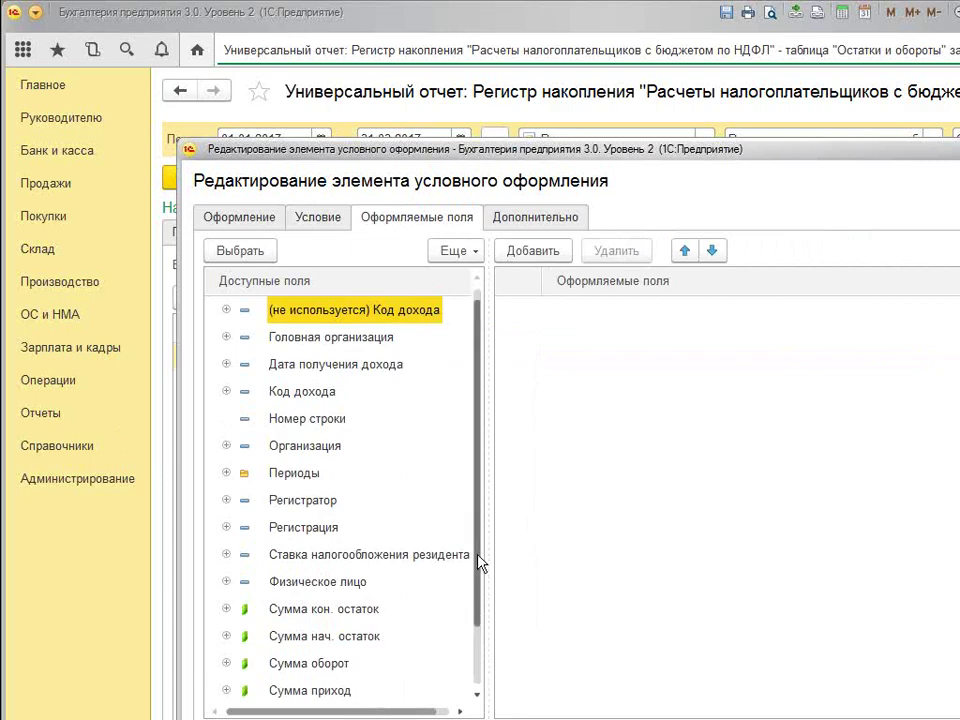
{"action": "left_click_drag", "start_coordinate": [478, 563], "coordinate": [482, 664]}
{"action": "double_click", "coordinate": [332, 640]}
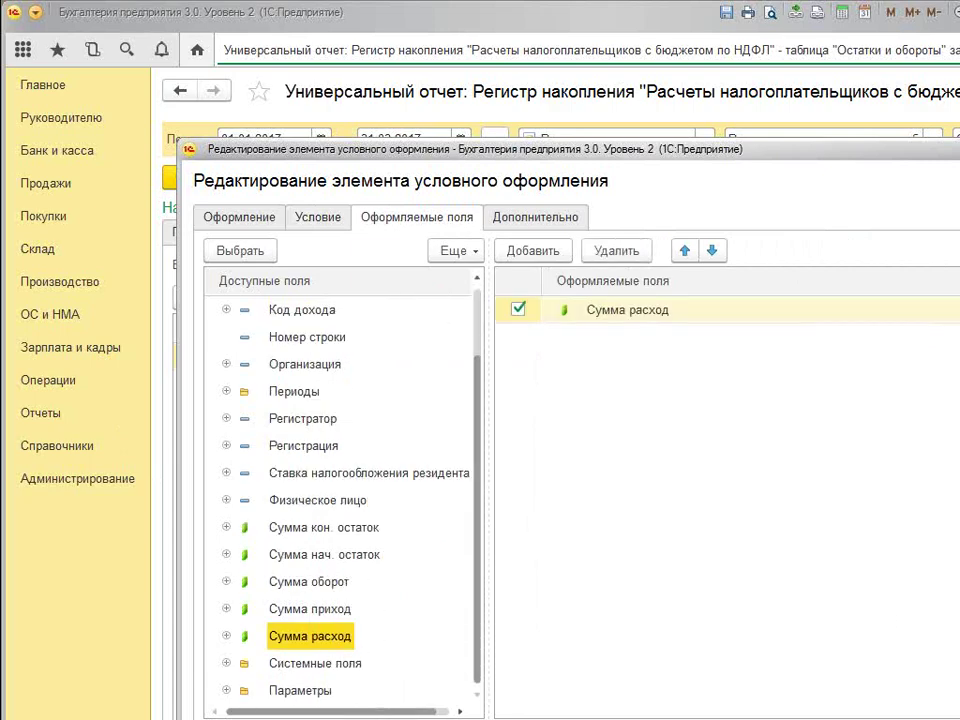
{"action": "key", "text": "ctrl+Return"}
{"action": "left_click", "coordinate": [190, 233]}
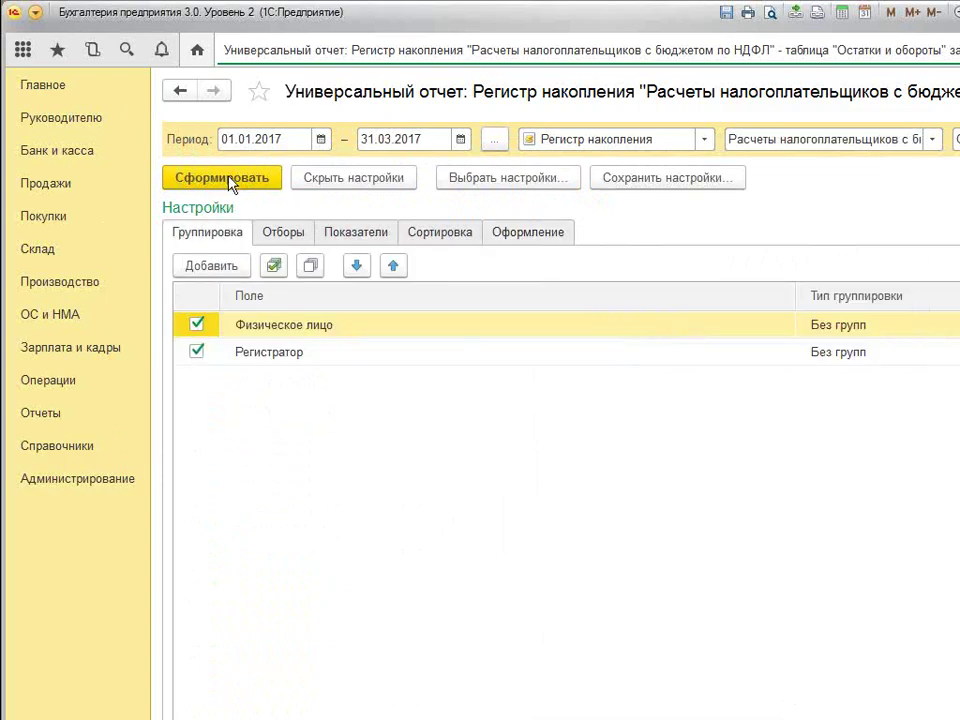
{"action": "left_click", "coordinate": [219, 177]}
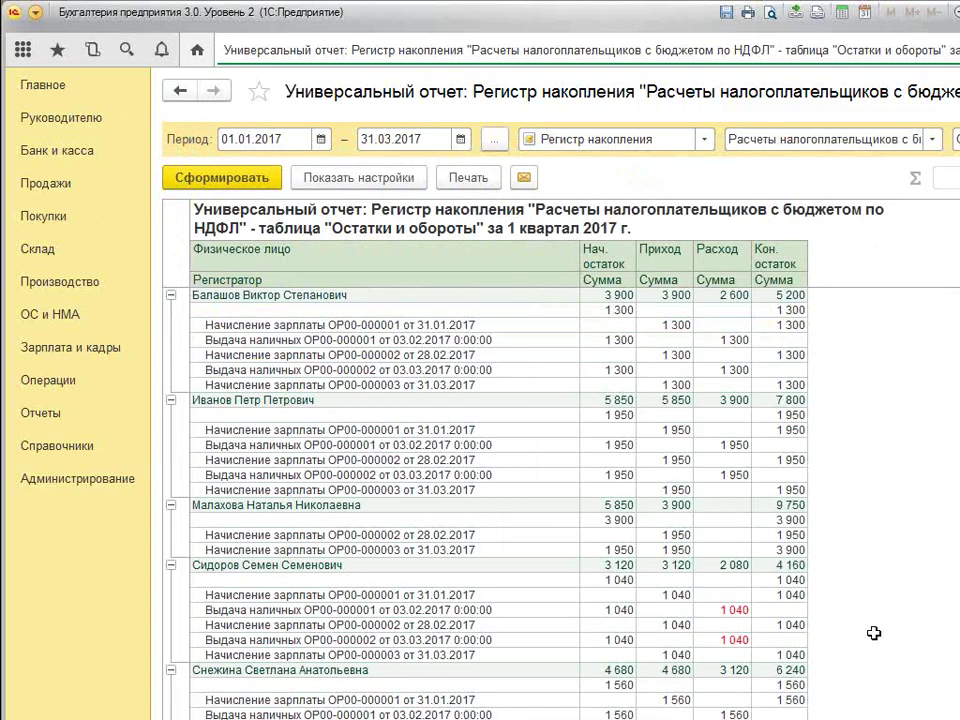
Examine which Расход amounts the conditional formatting highlights in the regenerated universal report
{"action": "left_click", "coordinate": [713, 609]}
{"action": "left_click_drag", "start_coordinate": [713, 609], "coordinate": [720, 640]}
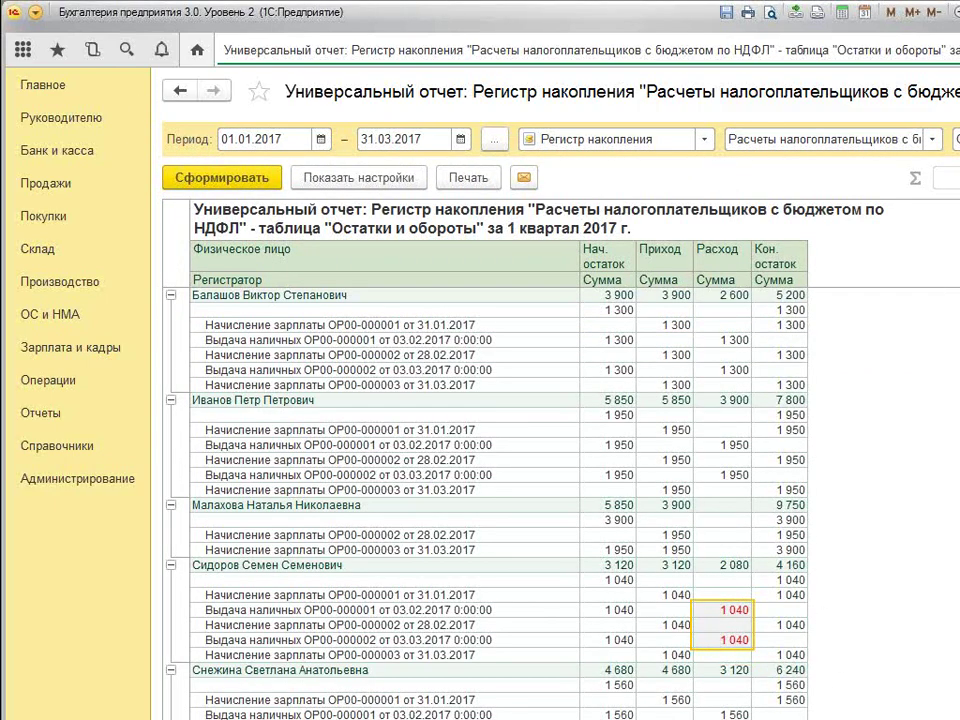
{"action": "left_click", "coordinate": [940, 520]}
{"action": "left_click", "coordinate": [720, 611]}
{"action": "left_click", "coordinate": [720, 638]}
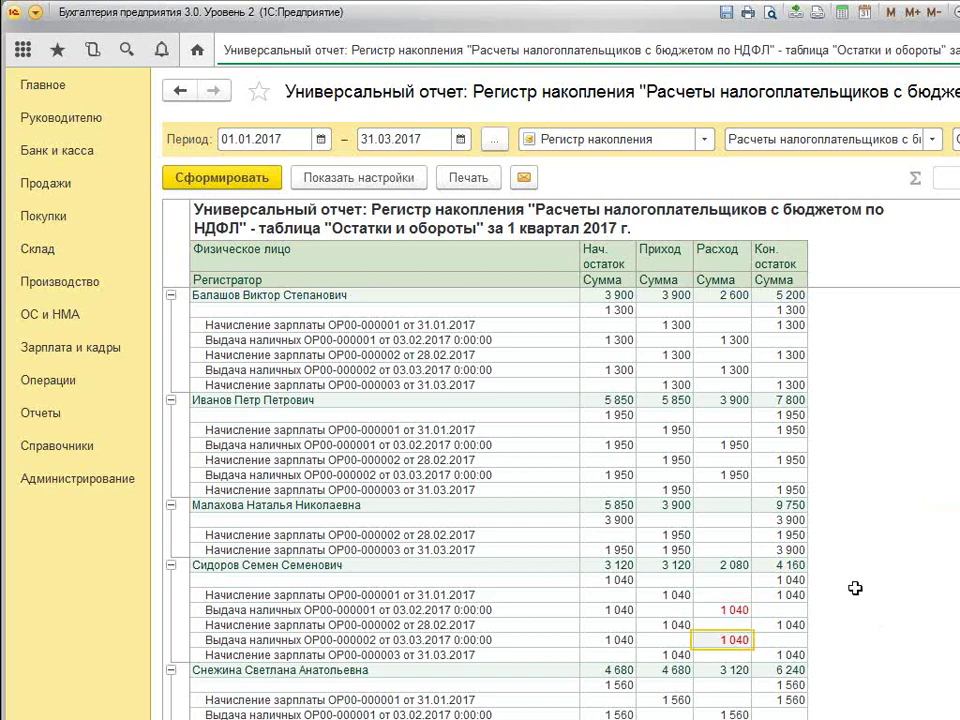
{"action": "left_click_drag", "start_coordinate": [710, 612], "coordinate": [731, 636]}
{"action": "left_click", "coordinate": [940, 429]}
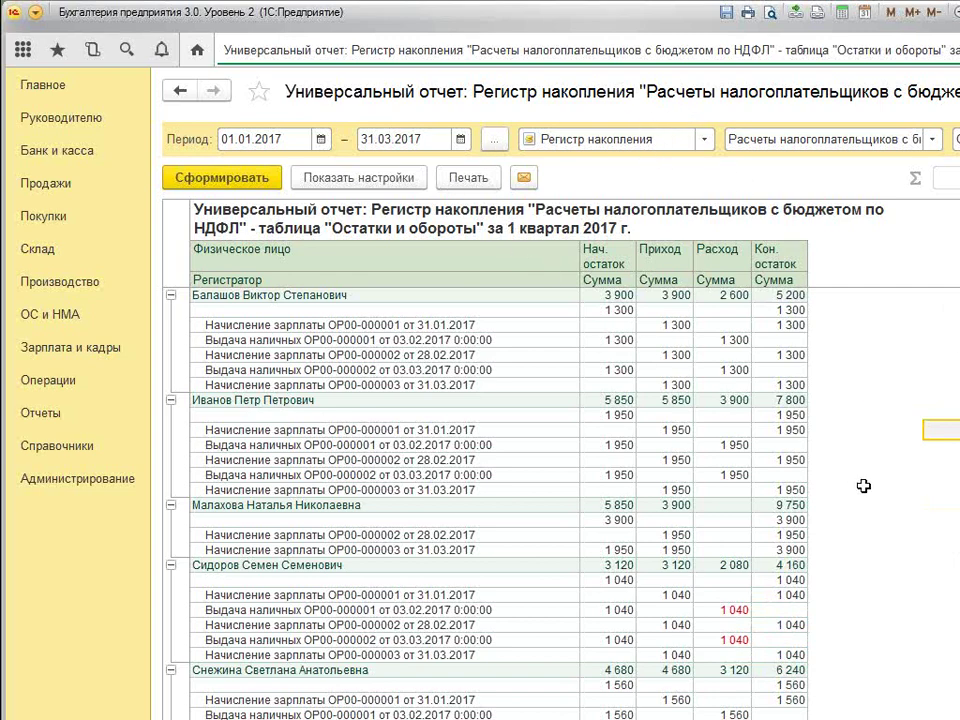
{"action": "left_click", "coordinate": [898, 375]}
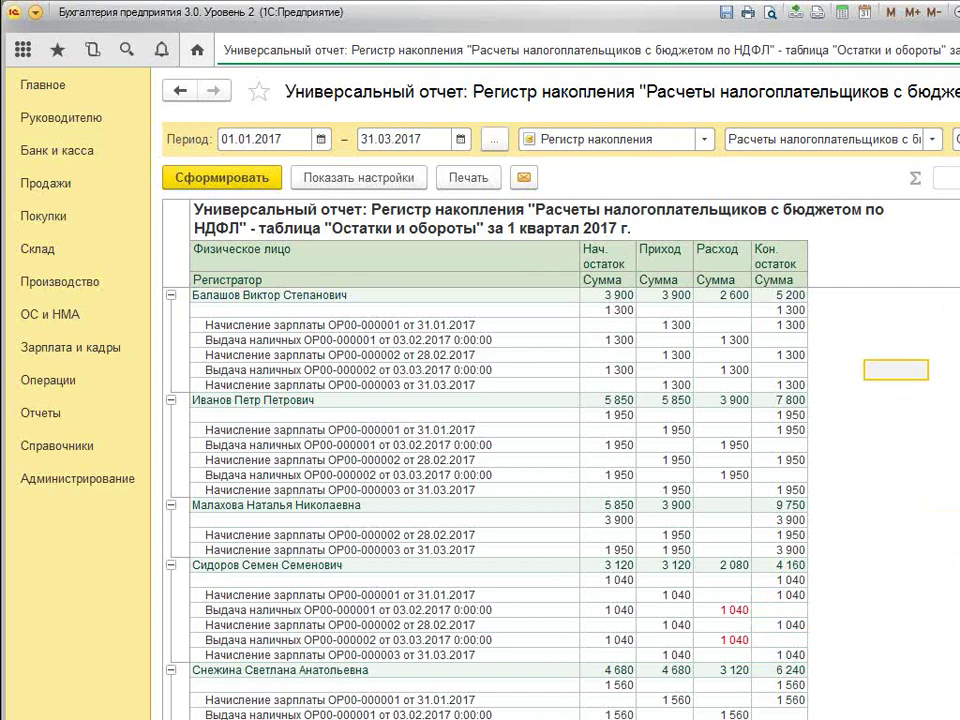
{"action": "scroll", "coordinate": [895, 413], "scroll_direction": "down", "scroll_amount": 5}
{"action": "scroll", "coordinate": [895, 413], "scroll_direction": "up", "scroll_amount": 5}
Load the saved settings "Движение денежных средств по счетам и суммам" and generate the universal report with them
{"action": "key", "text": "alt+f"}
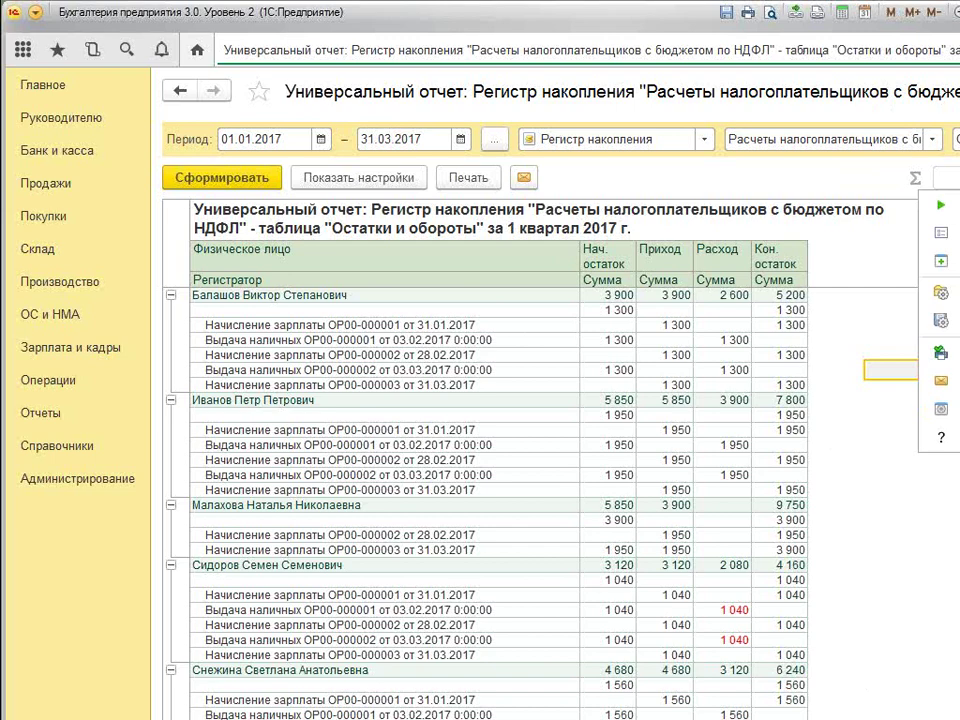
{"action": "key", "text": "Down"}
{"action": "key", "text": "Down"}
{"action": "key", "text": "Down"}
{"action": "key", "text": "Down"}
{"action": "key", "text": "Return"}
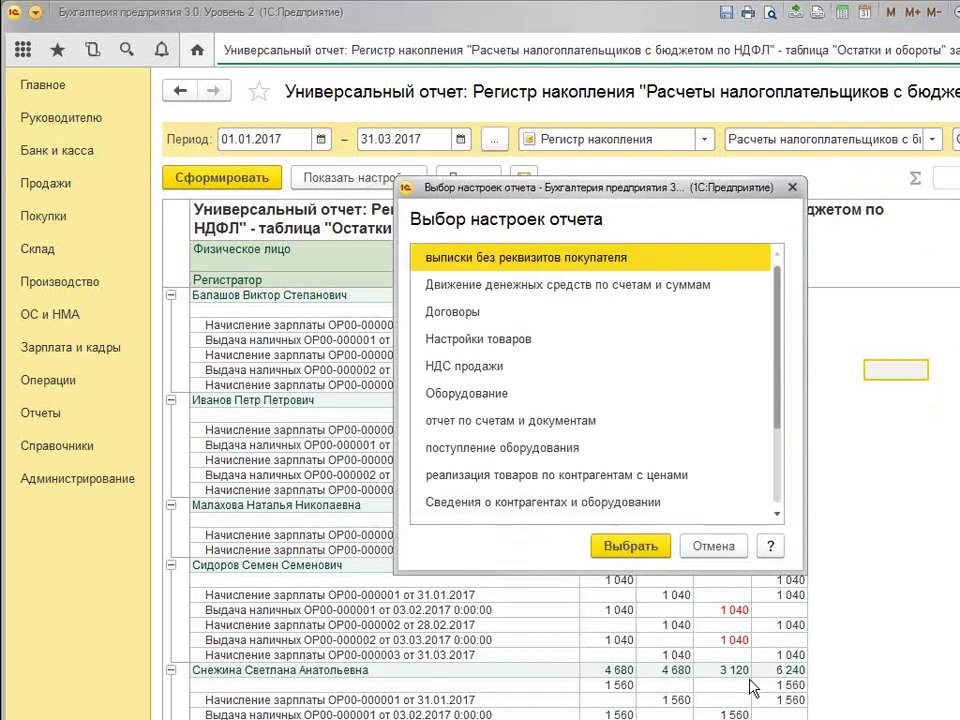
{"action": "double_click", "coordinate": [633, 290]}
{"action": "left_click", "coordinate": [245, 179]}
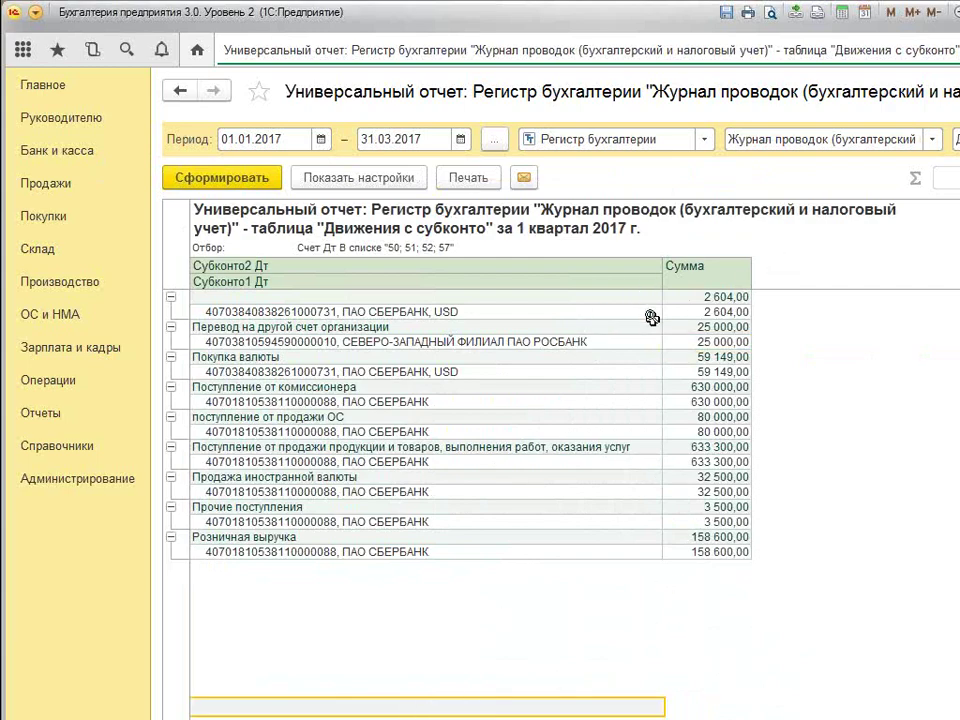
Examine the rows and the Сумма column of the generated cash movement report
{"action": "left_click_drag", "start_coordinate": [650, 327], "coordinate": [853, 529]}
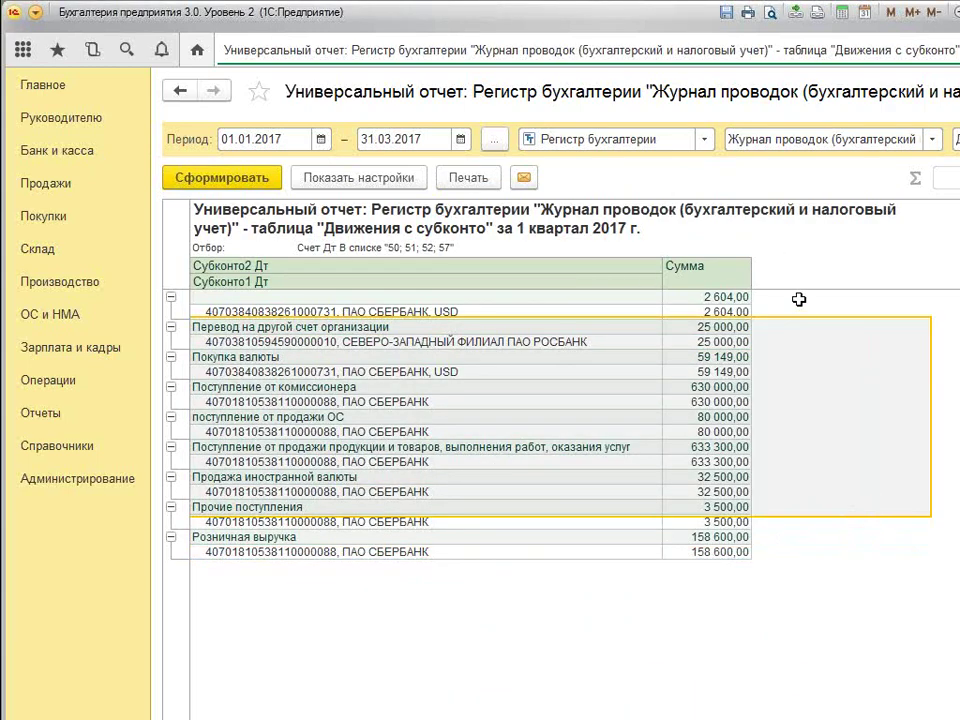
{"action": "left_click_drag", "start_coordinate": [665, 297], "coordinate": [705, 552]}
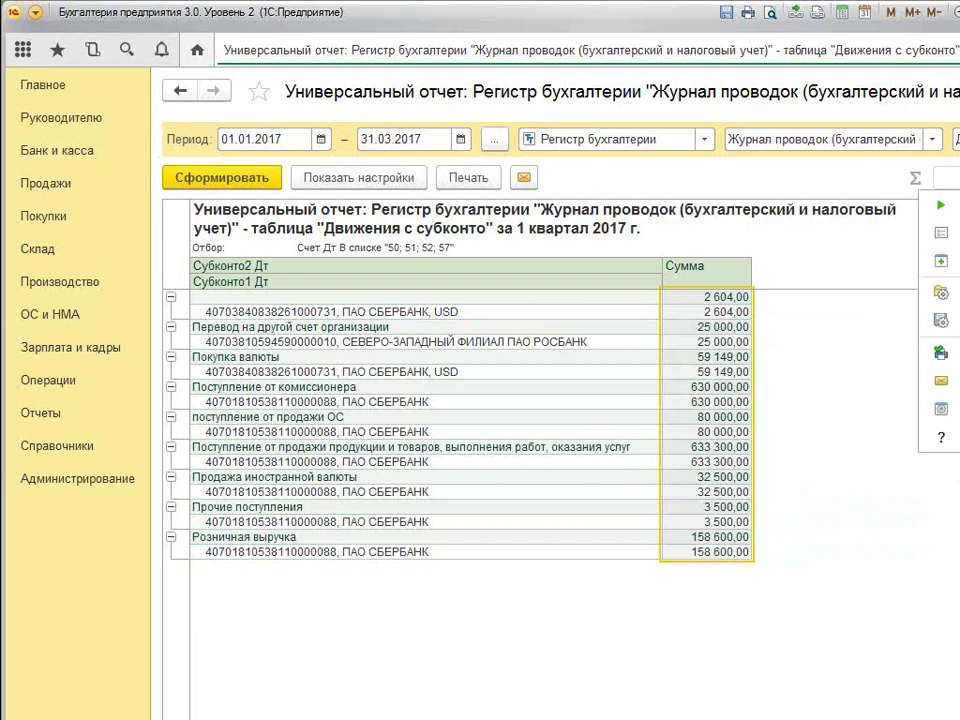
{"action": "left_click", "coordinate": [328, 214]}
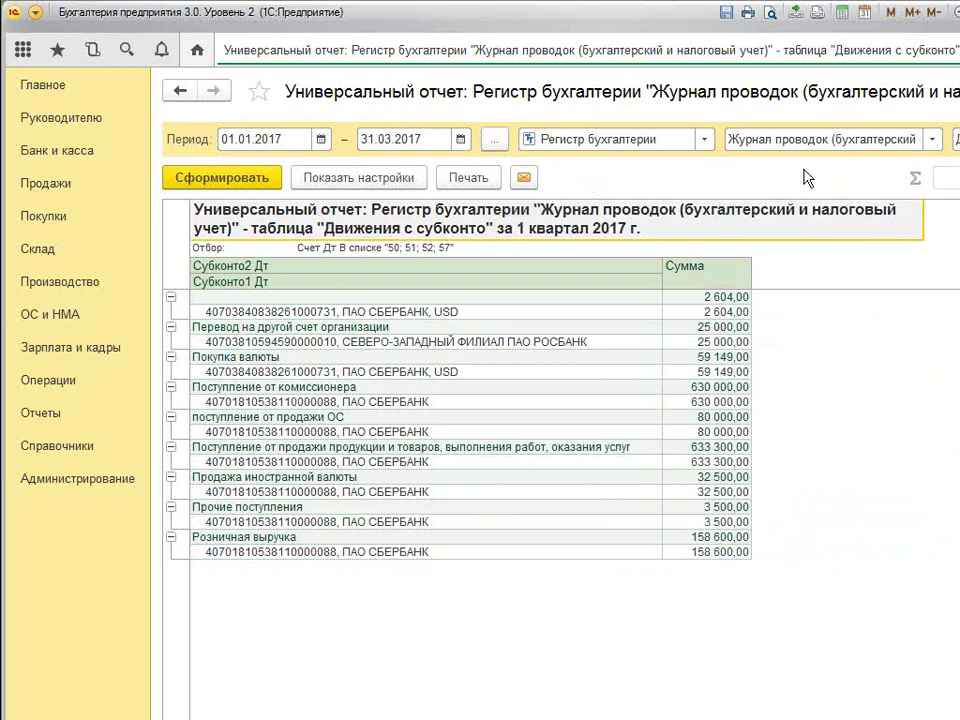
Load the saved settings "Сведения о контрагентах и оборудовании" and generate the universal report with them
{"action": "left_click", "coordinate": [952, 177]}
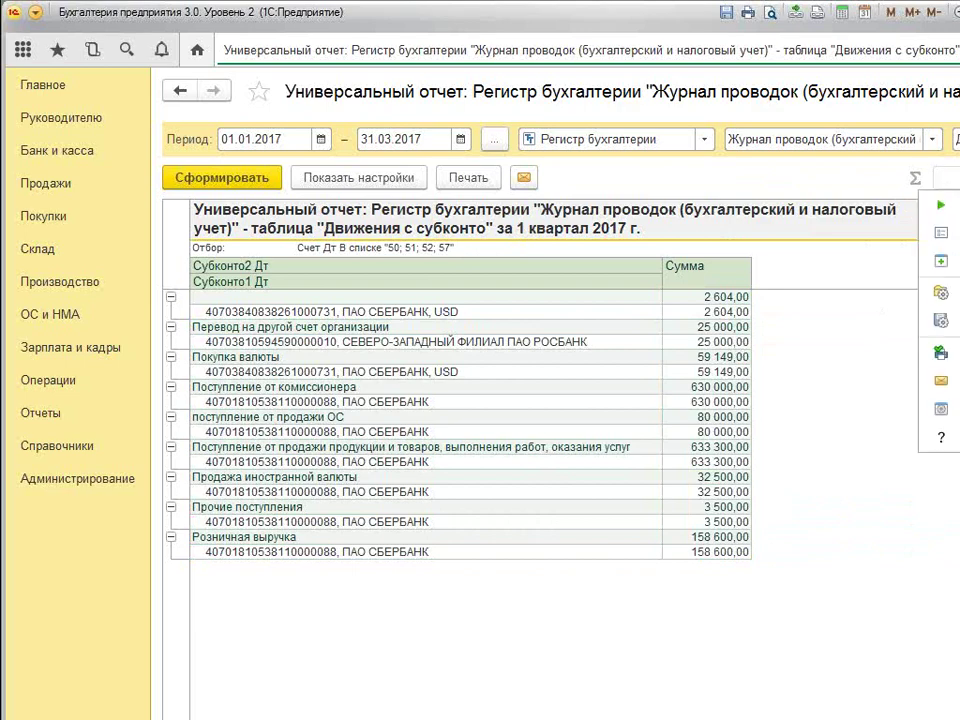
{"action": "left_click", "coordinate": [940, 292]}
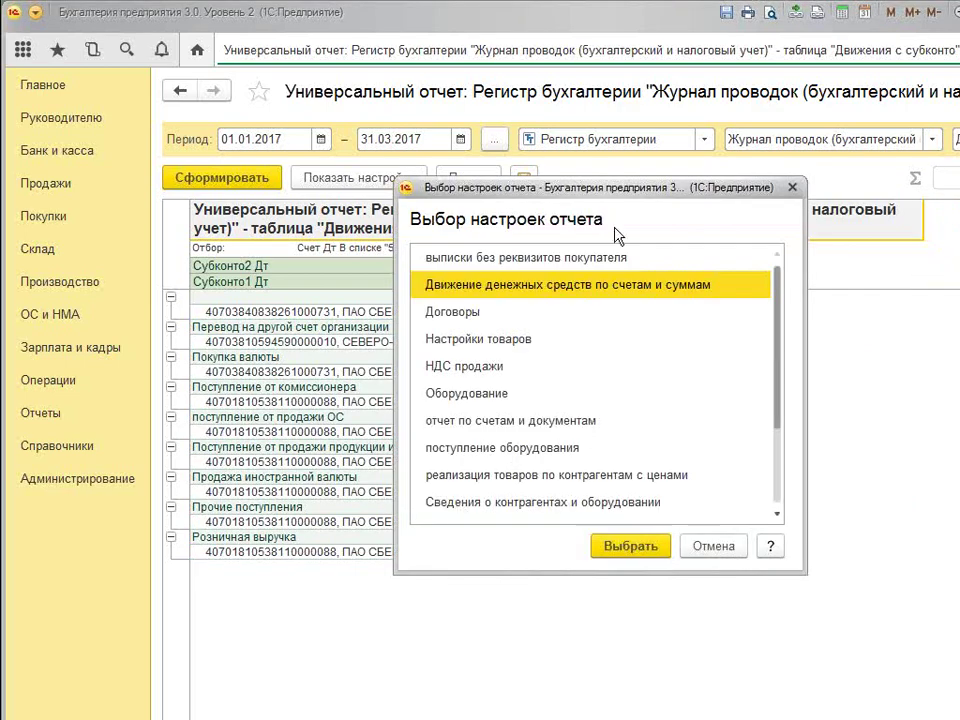
{"action": "scroll", "coordinate": [596, 422], "scroll_direction": "down", "scroll_amount": 3}
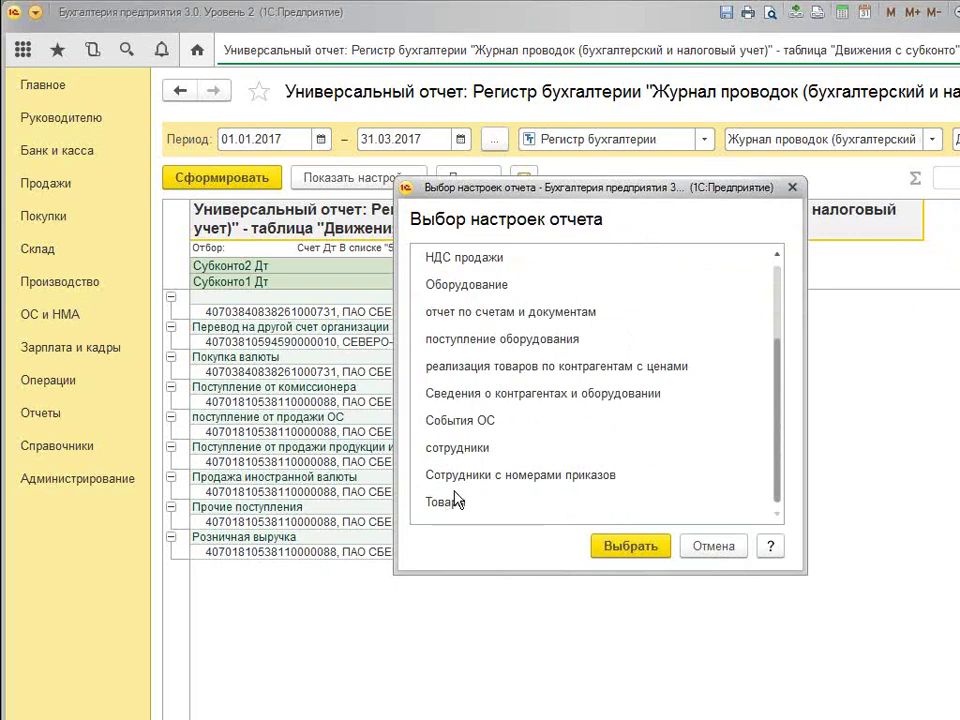
{"action": "left_click", "coordinate": [571, 396]}
{"action": "double_click", "coordinate": [571, 396]}
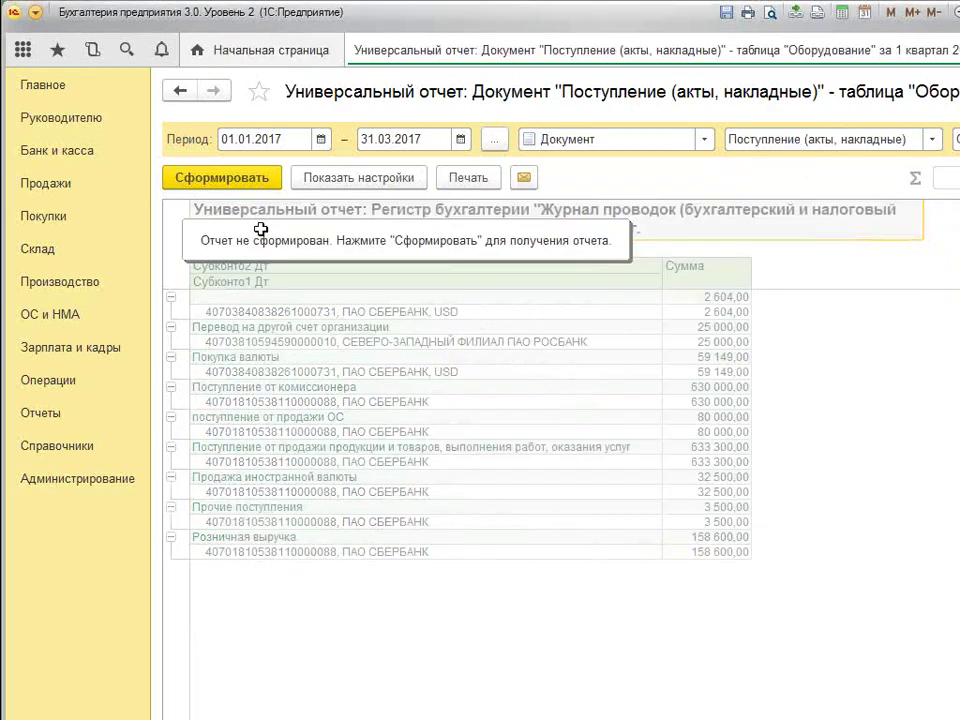
{"action": "left_click", "coordinate": [221, 180]}
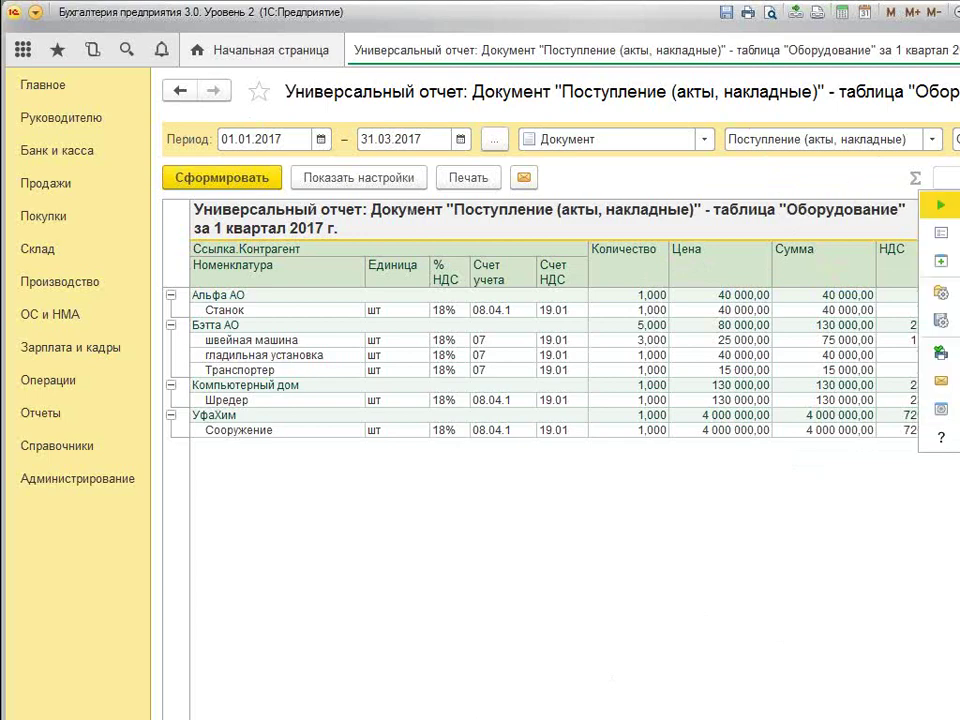
Examine the Цена, Сумма and НДС amounts of the equipment rows grouped by counterparty
{"action": "left_click", "coordinate": [432, 398]}
{"action": "left_click", "coordinate": [862, 385]}
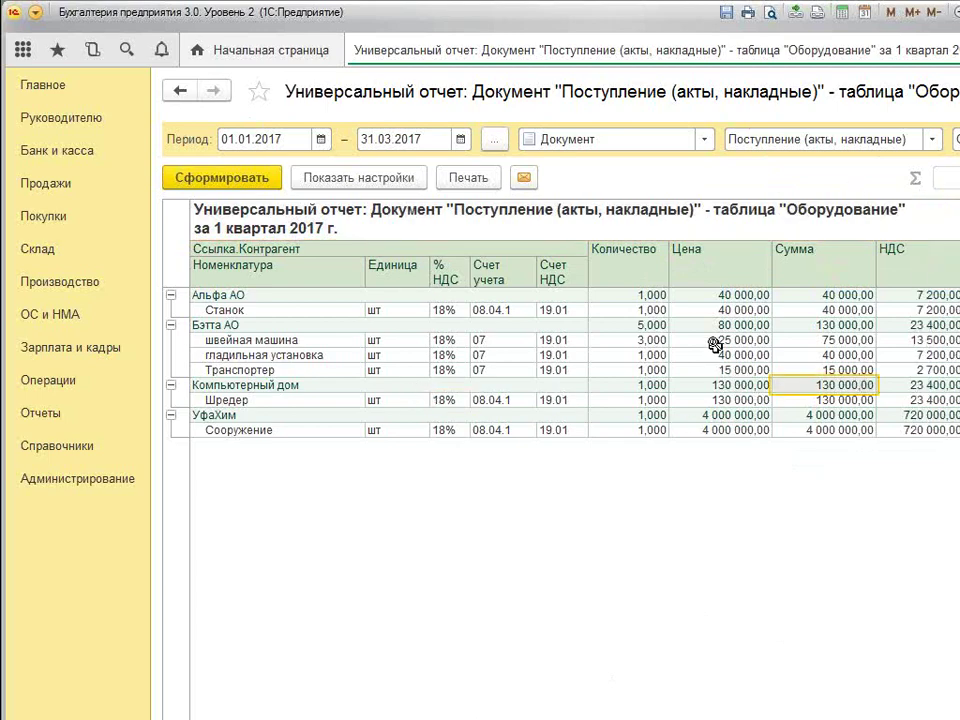
{"action": "left_click_drag", "start_coordinate": [660, 342], "coordinate": [944, 360]}
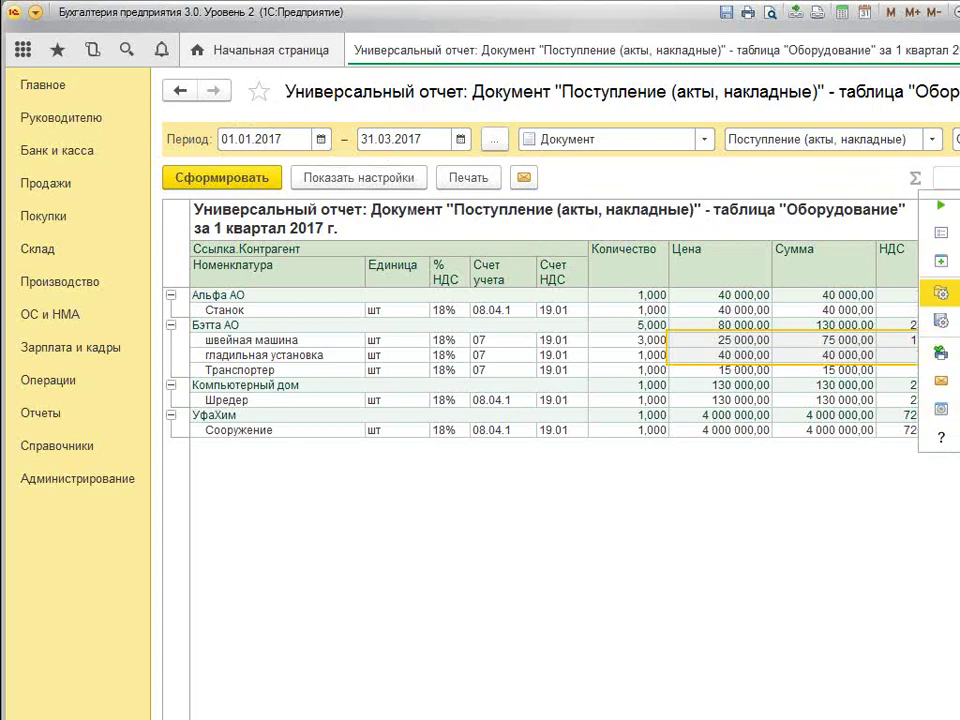
Load the saved settings "реализация товаров по контрагентам с ценами" and regenerate the universal report
{"action": "left_click", "coordinate": [940, 292]}
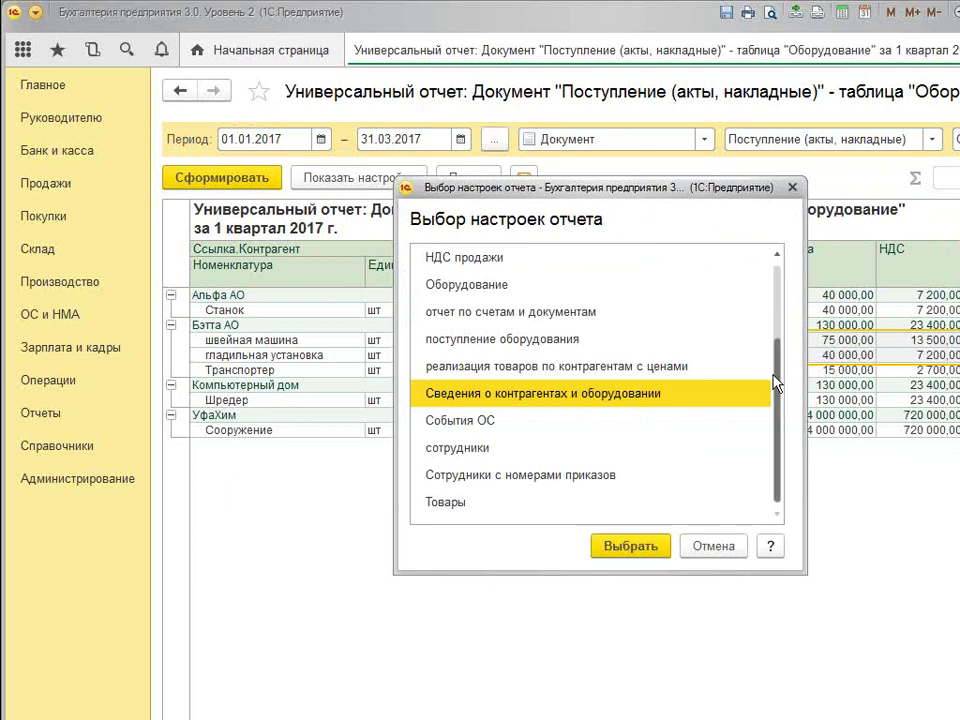
{"action": "double_click", "coordinate": [618, 367]}
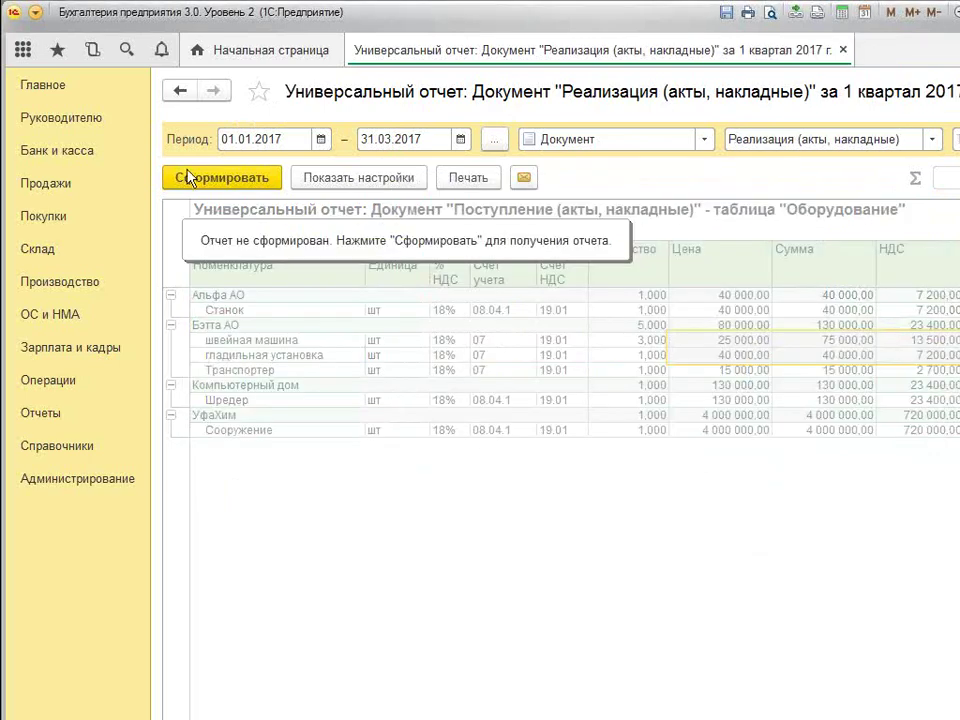
{"action": "left_click", "coordinate": [190, 177]}
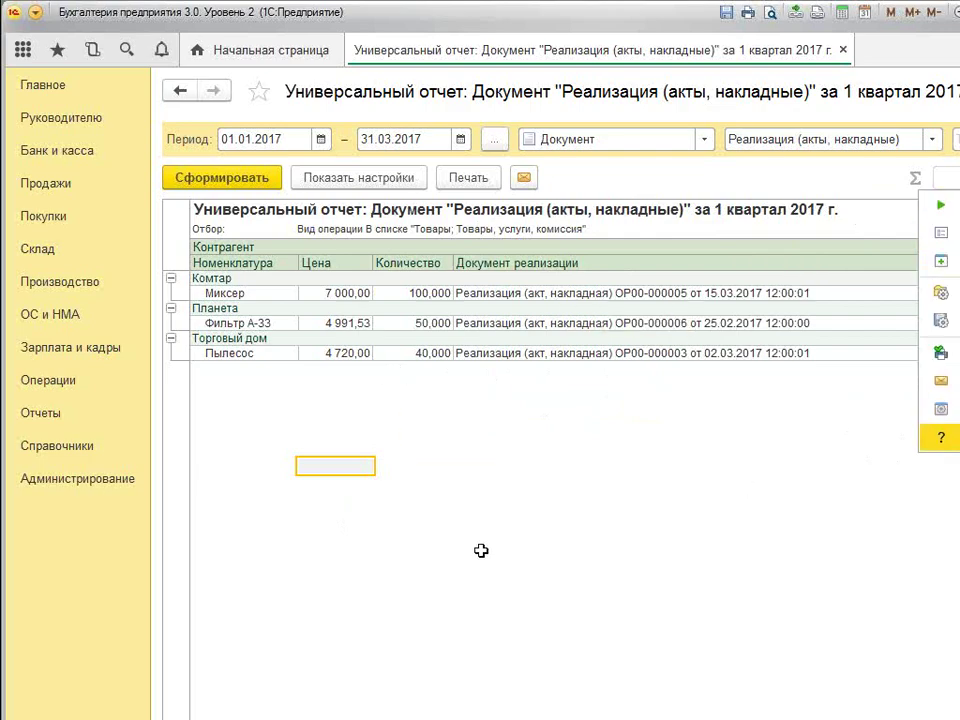
Close the universal report on "Реализация (акты, накладные)" documents and return to the start page
{"action": "left_click", "coordinate": [339, 544]}
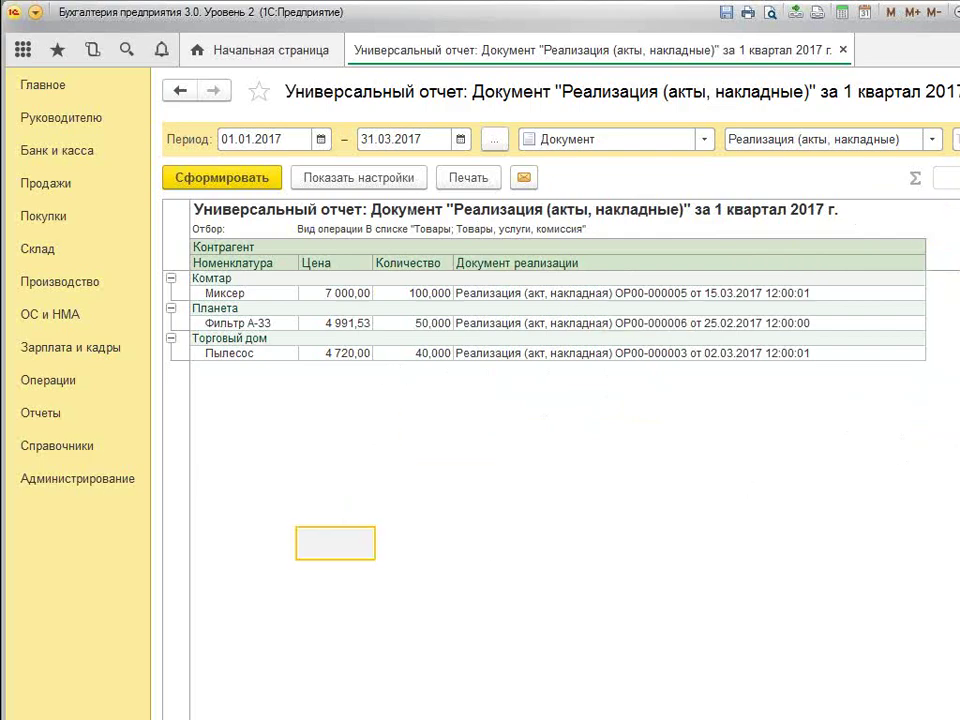
{"action": "left_click", "coordinate": [842, 50]}
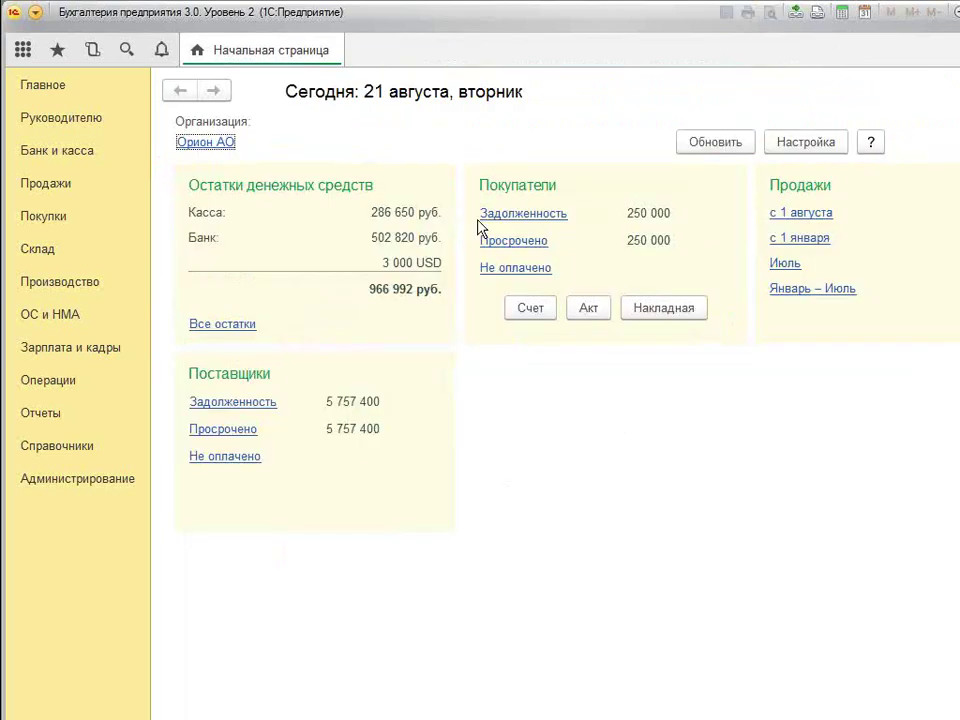